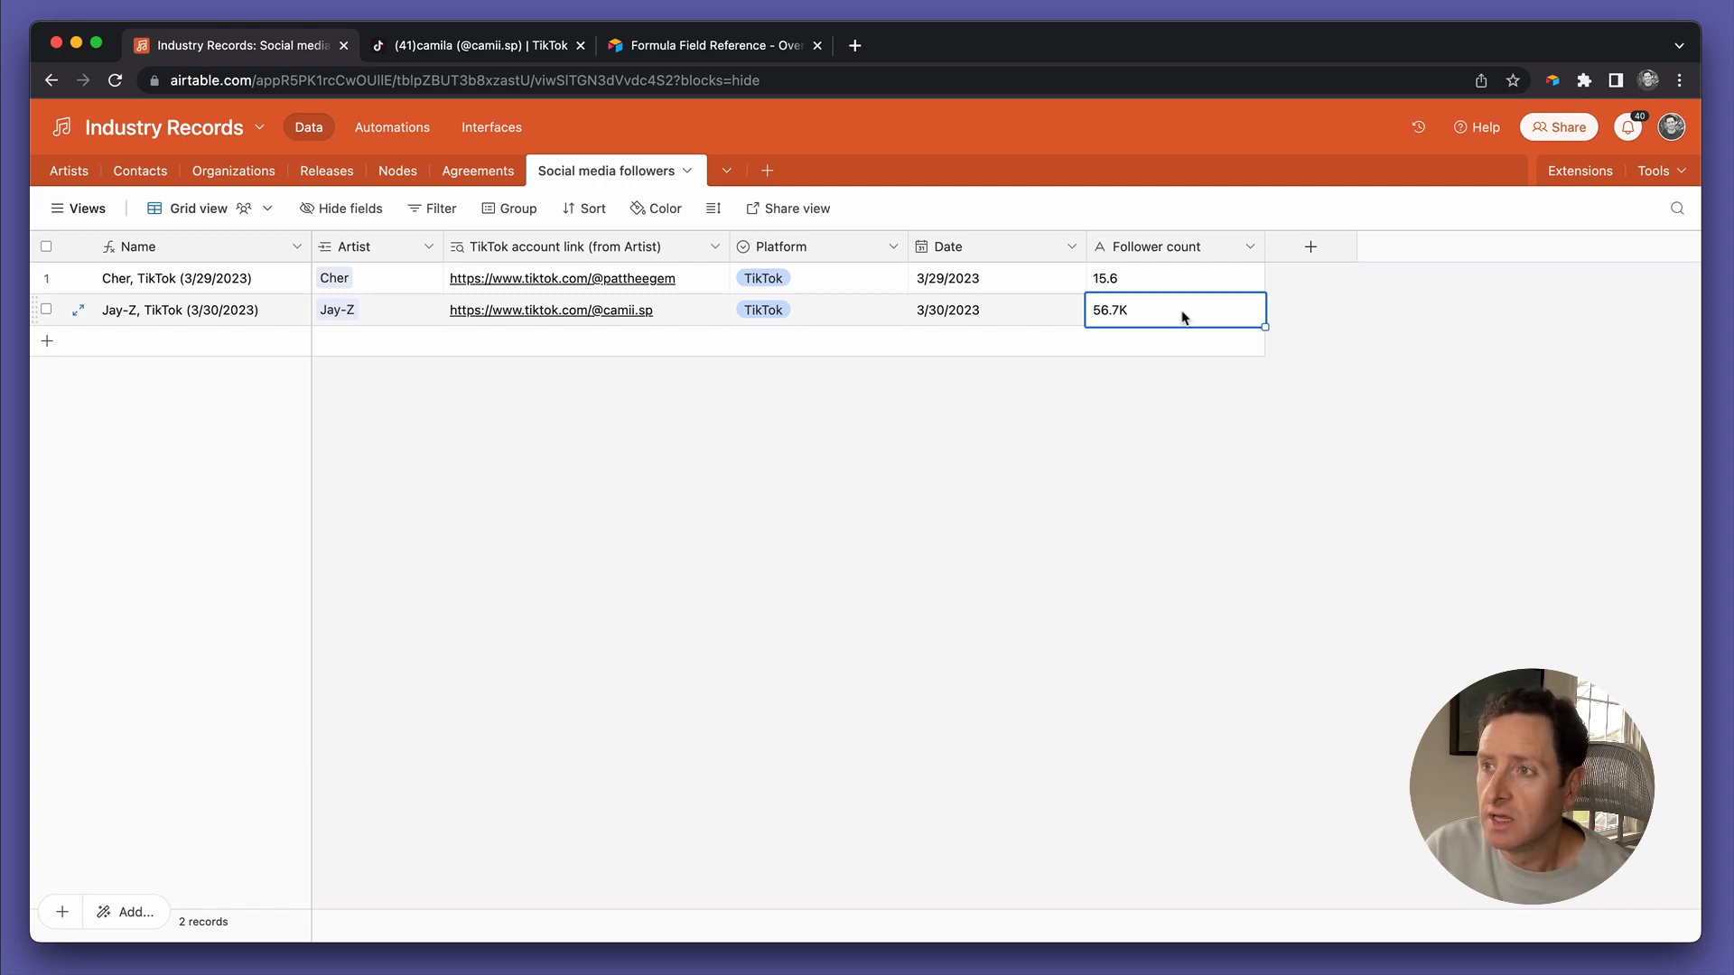
# Edit the Follower count cells so Cher's reads 15600, then select Jay-Z's 56.7K cell
pyautogui.doubleClick(1141, 308)
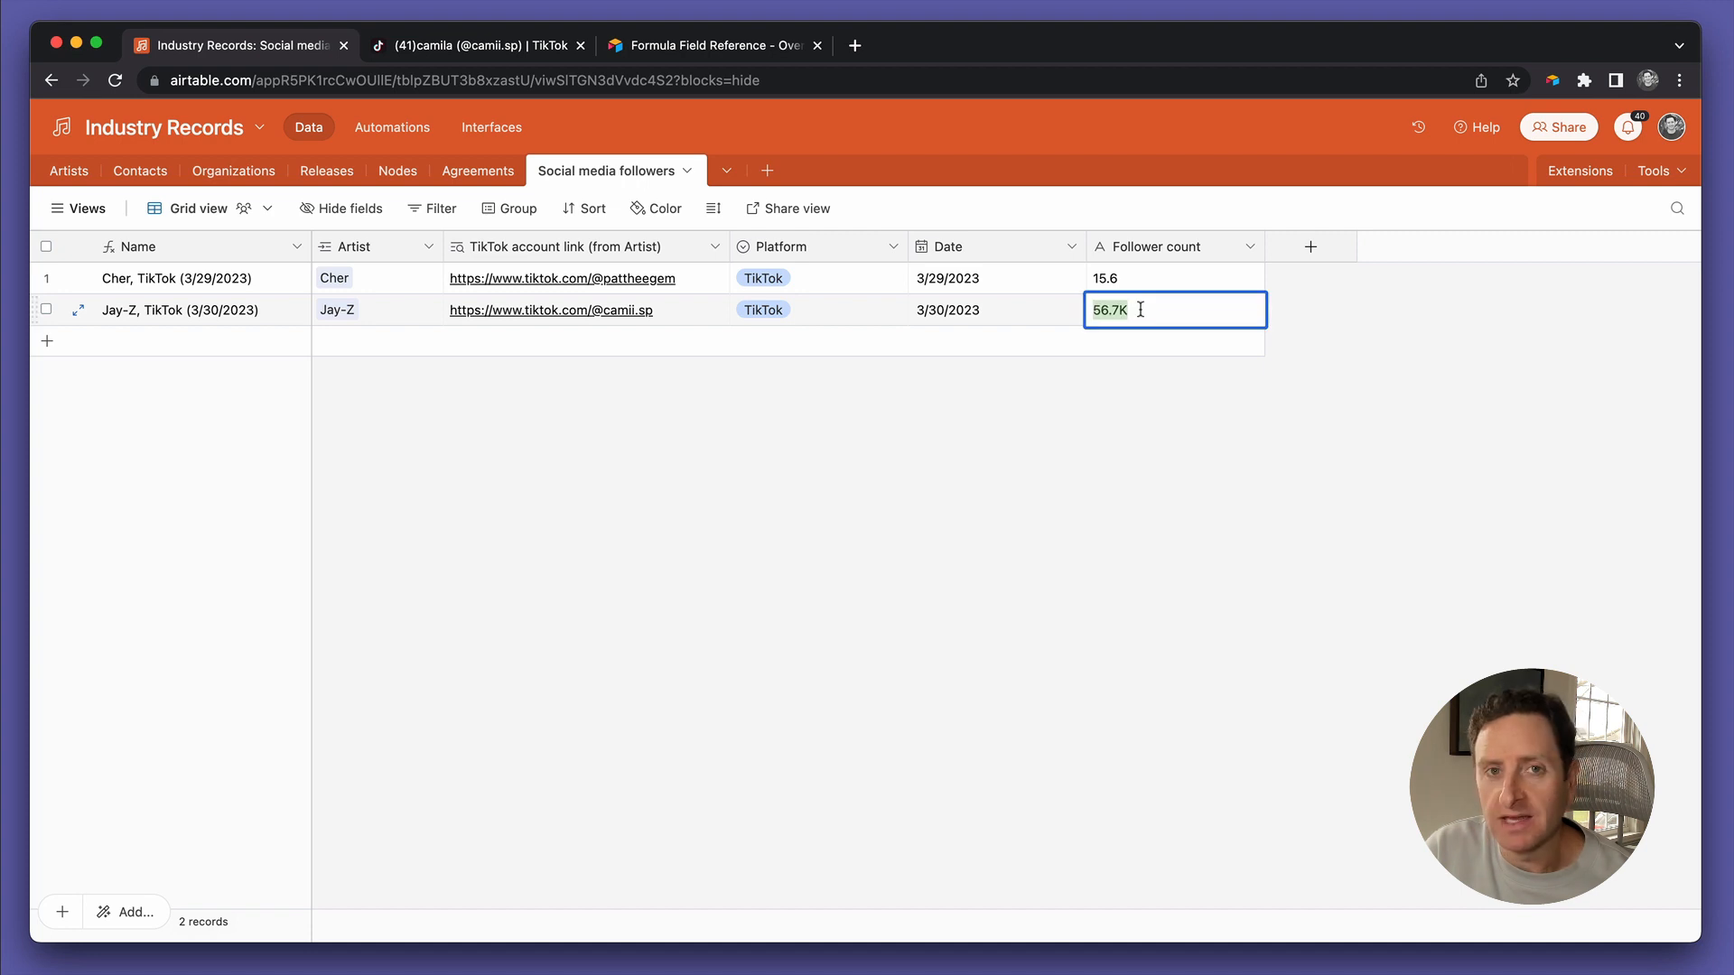
pyautogui.click(1141, 310)
pyautogui.click(1139, 396)
pyautogui.click(1162, 316)
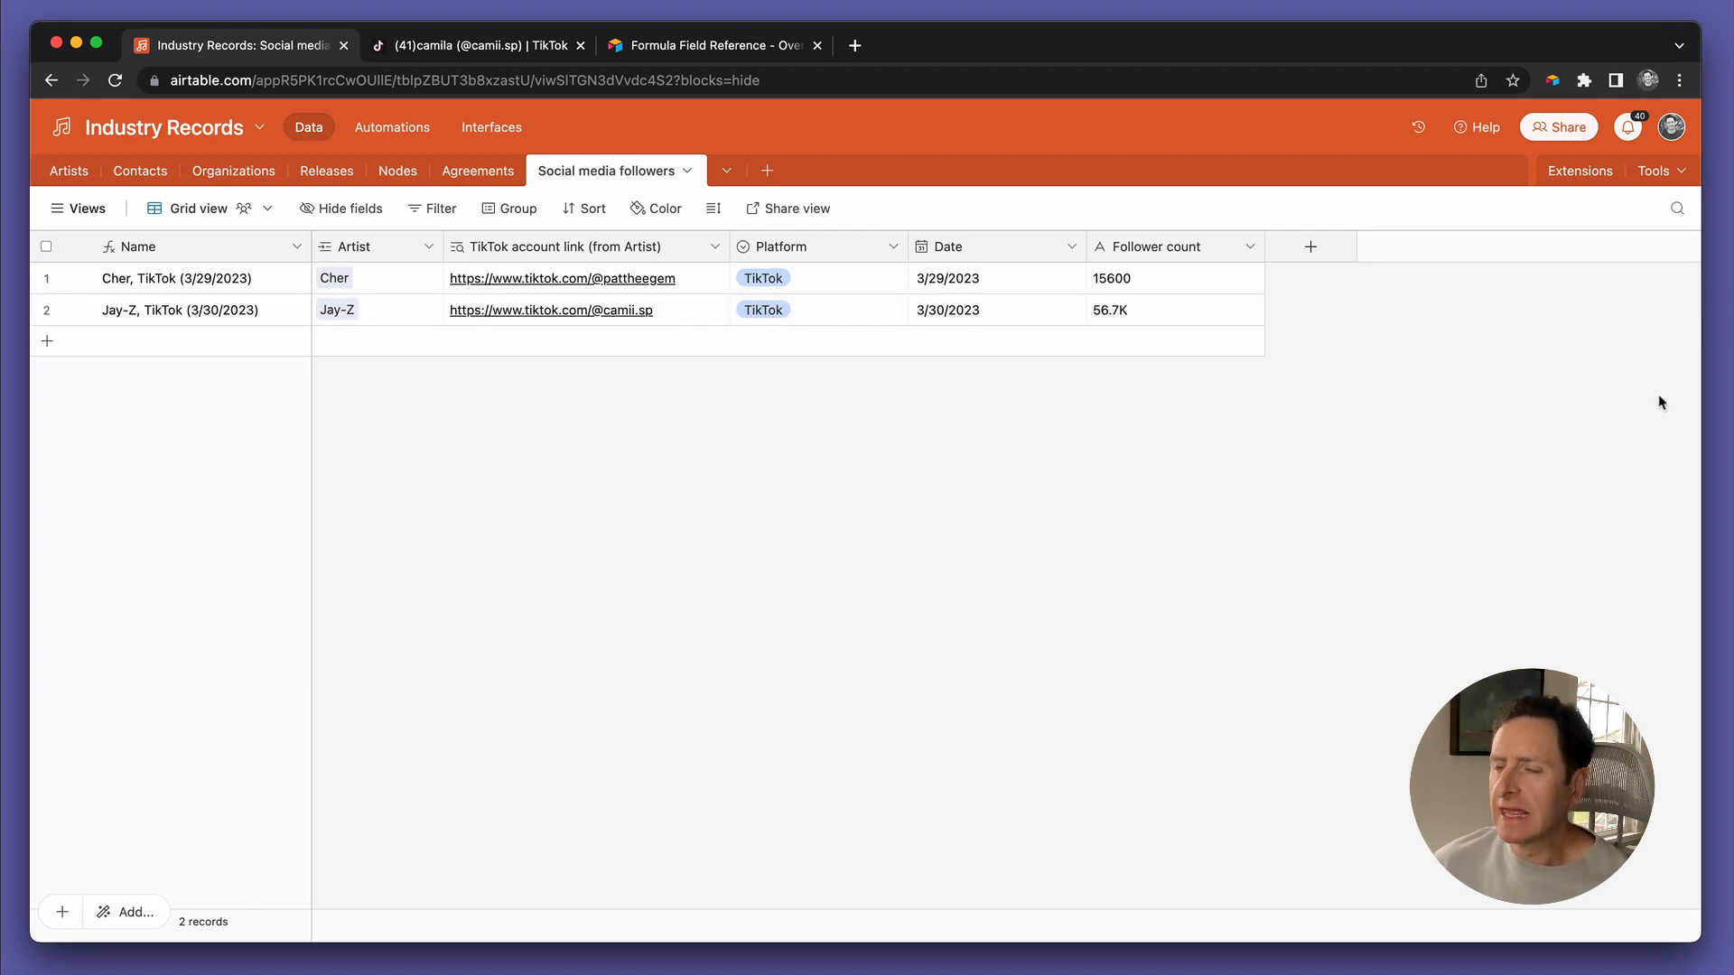
pyautogui.click(1123, 313)
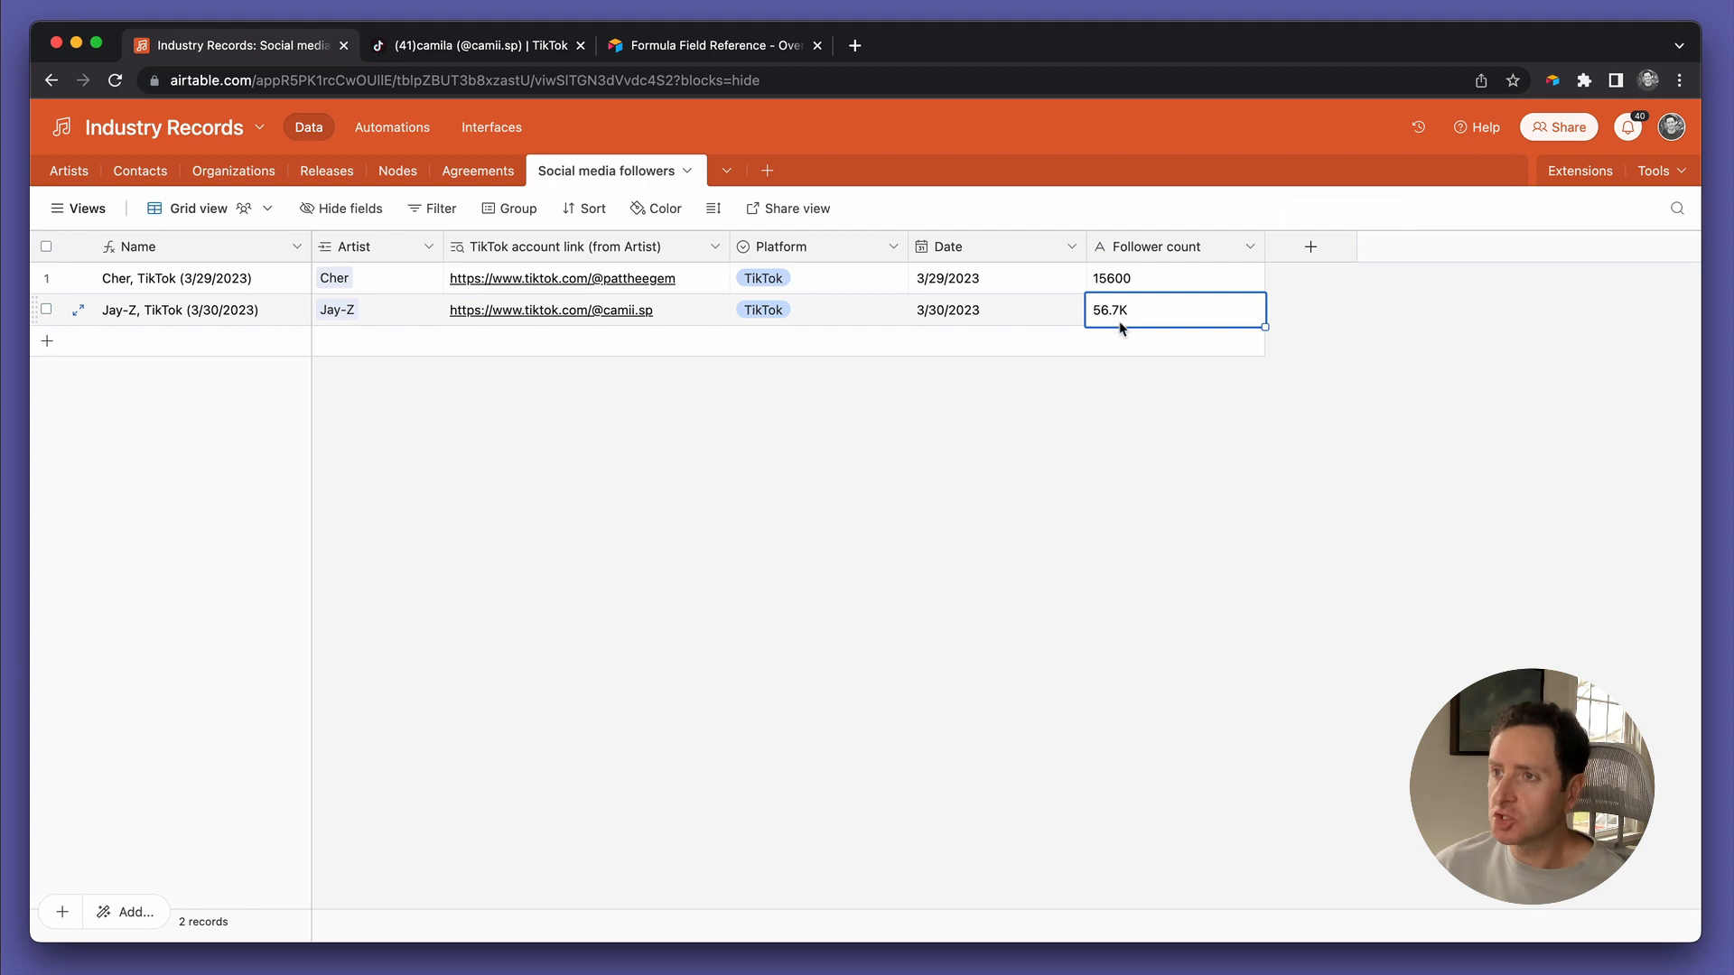
# In Jay-Z's 56.7K value, select the numeric part 56.7, then just the K suffix
pyautogui.doubleClick(1118, 316)
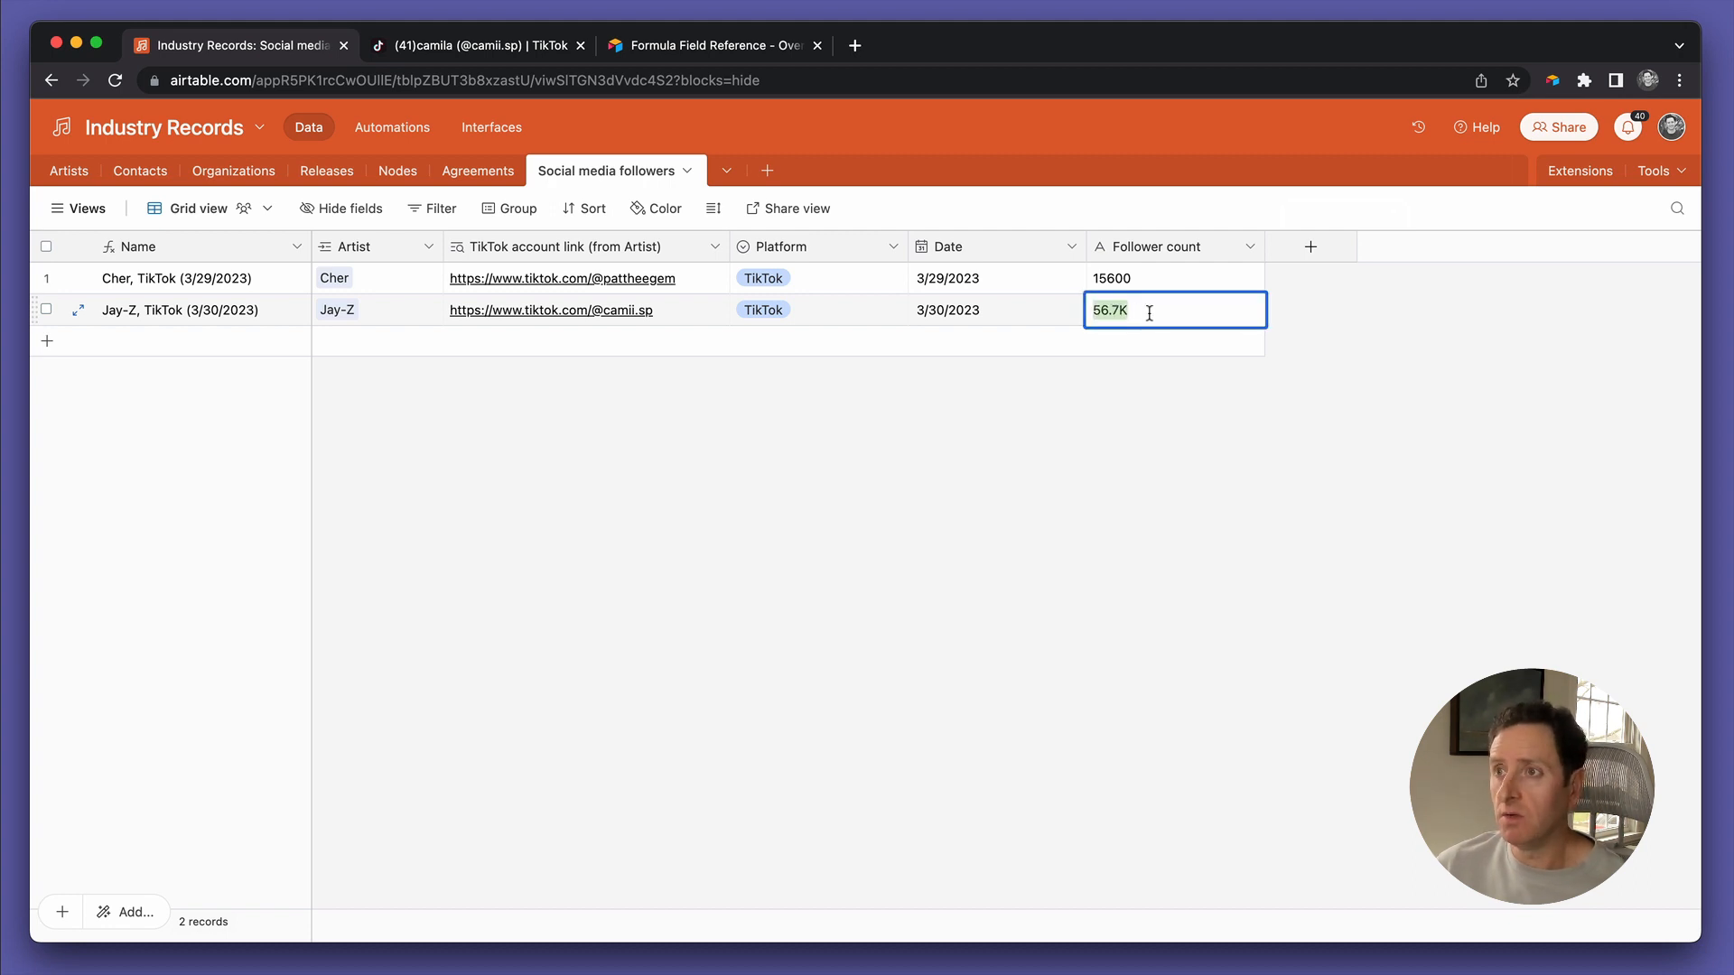
pyautogui.click(1149, 313)
pyautogui.press('Left')
pyautogui.press('shift+super+Left')
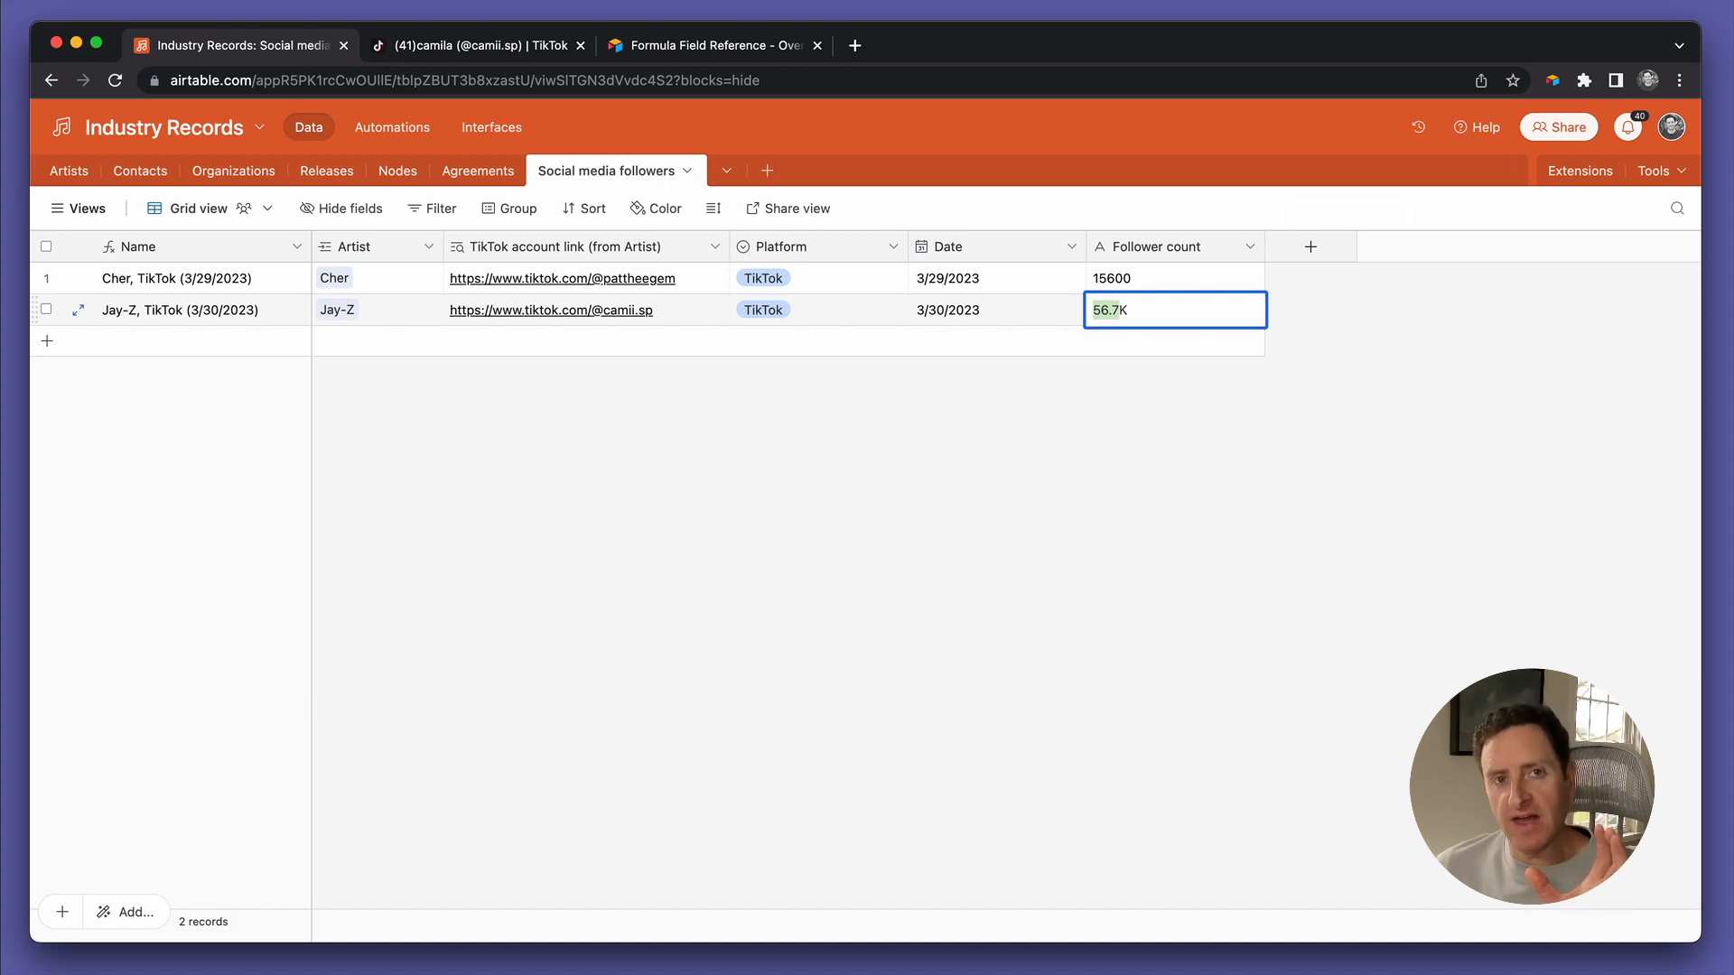
pyautogui.press('Right')
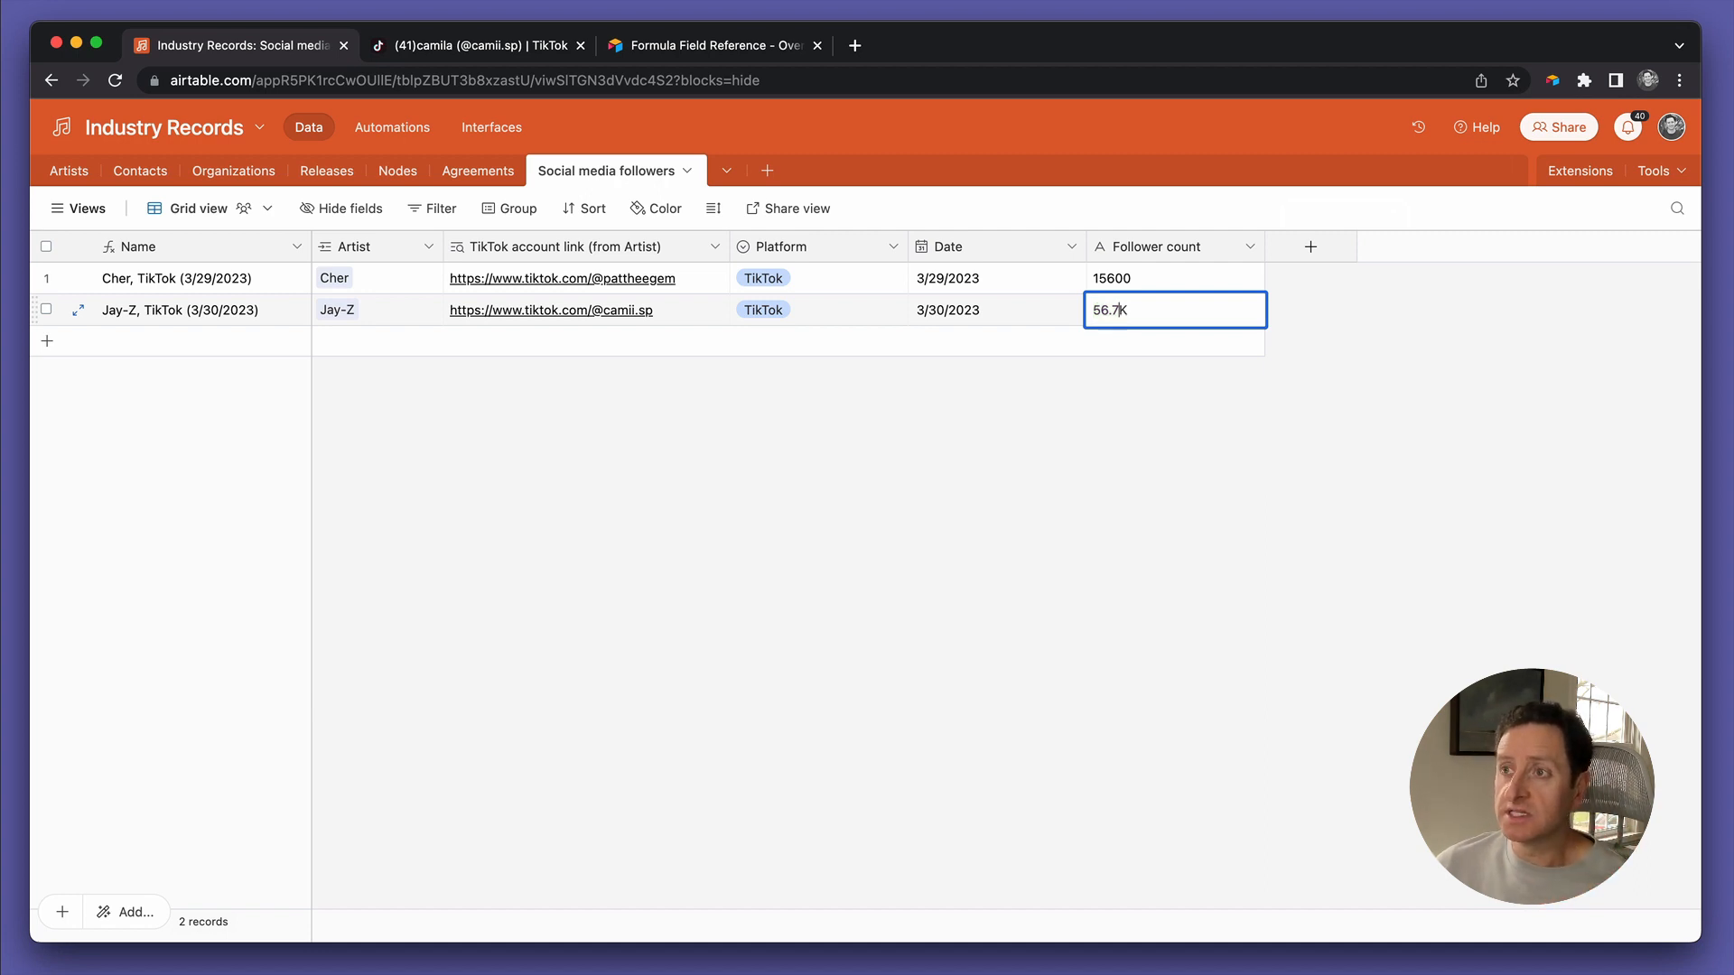
pyautogui.hotkey('shift', 'Right')
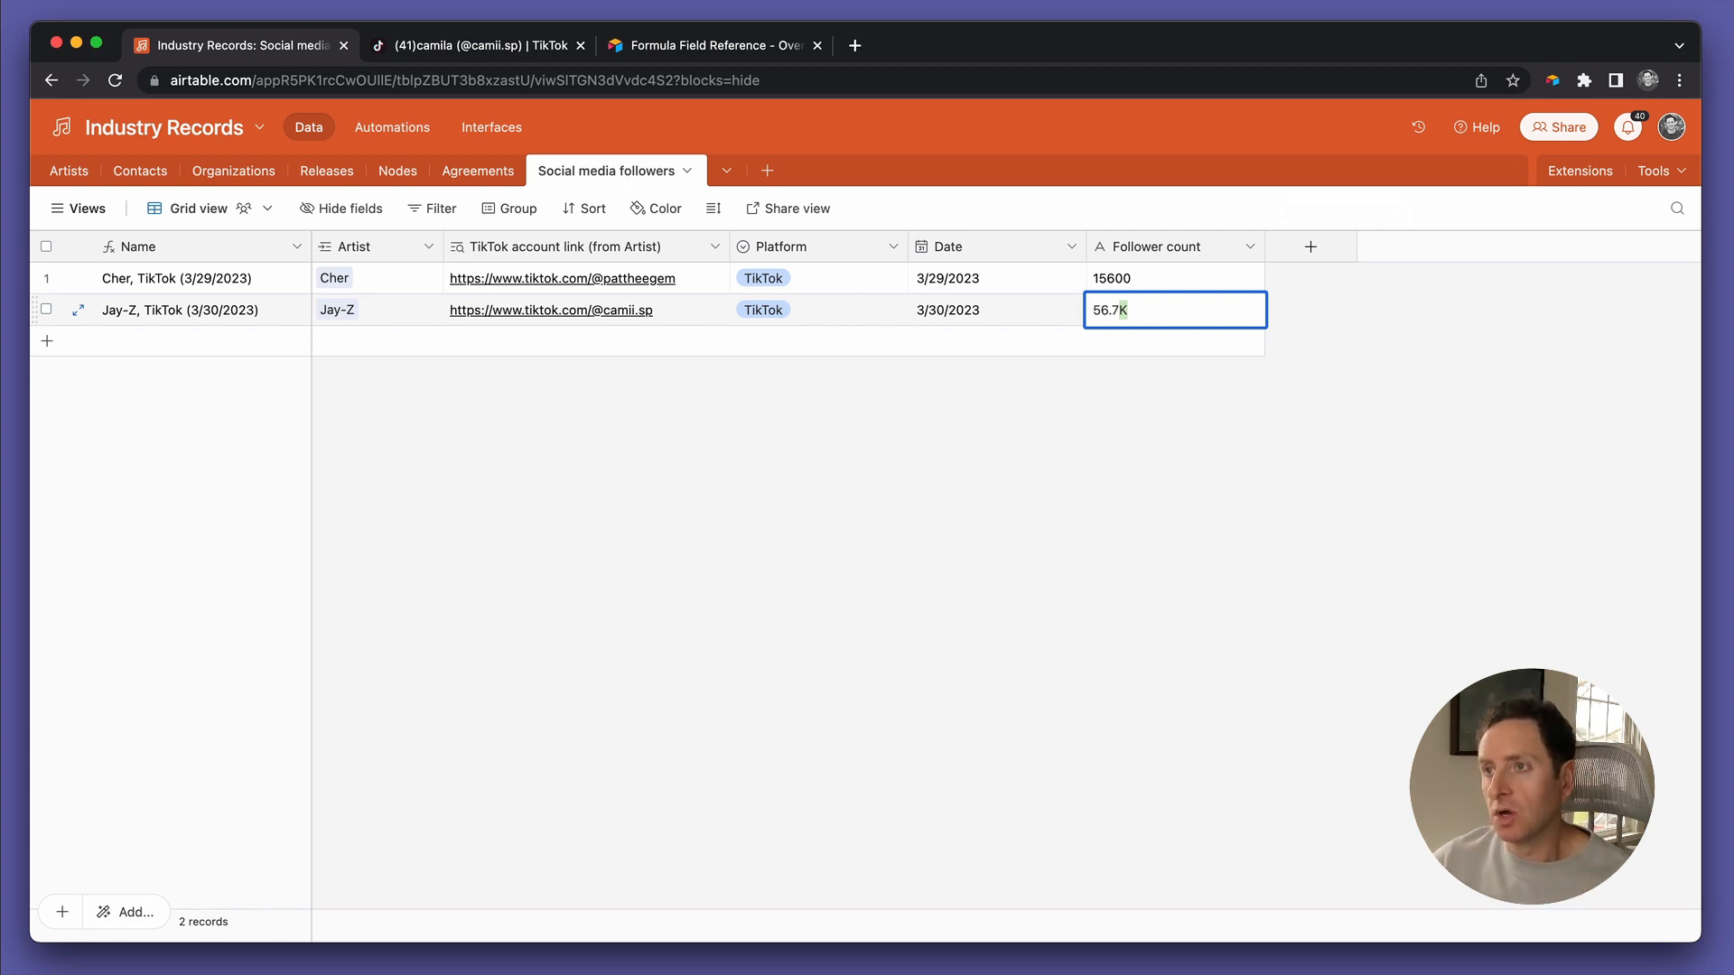
# Select Jay-Z's whole 56.7K value again to inspect it, leaving it unchanged as text
pyautogui.click(1292, 298)
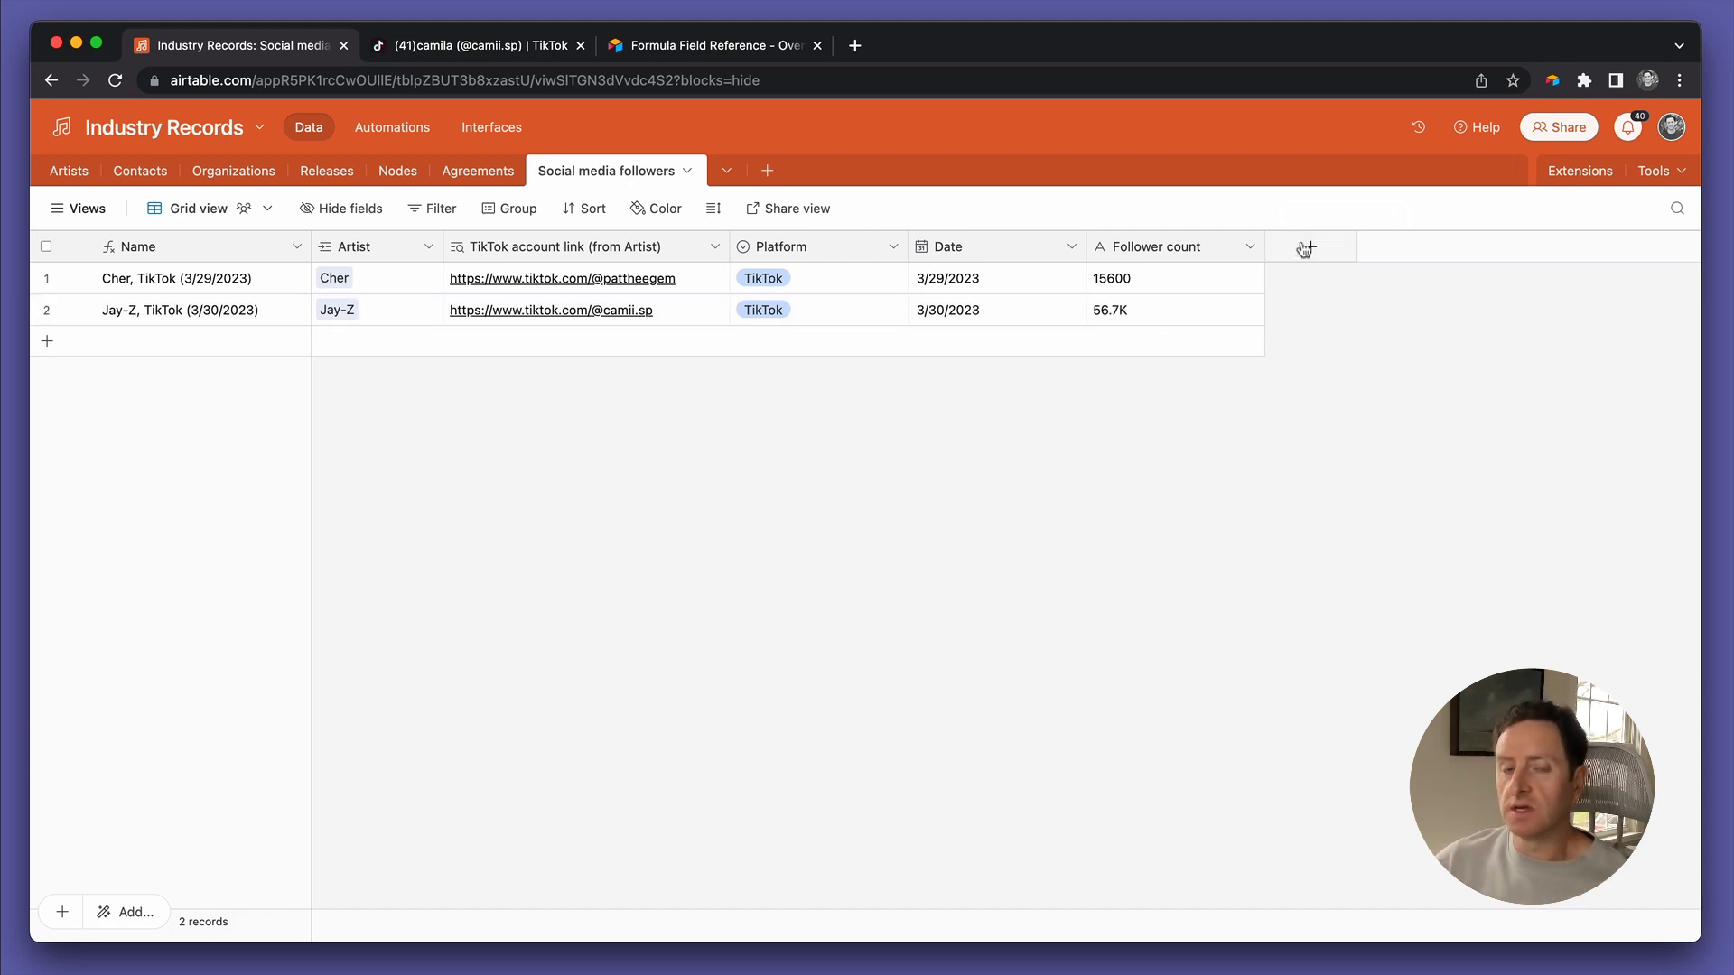
pyautogui.click(1204, 313)
pyautogui.click(1292, 306)
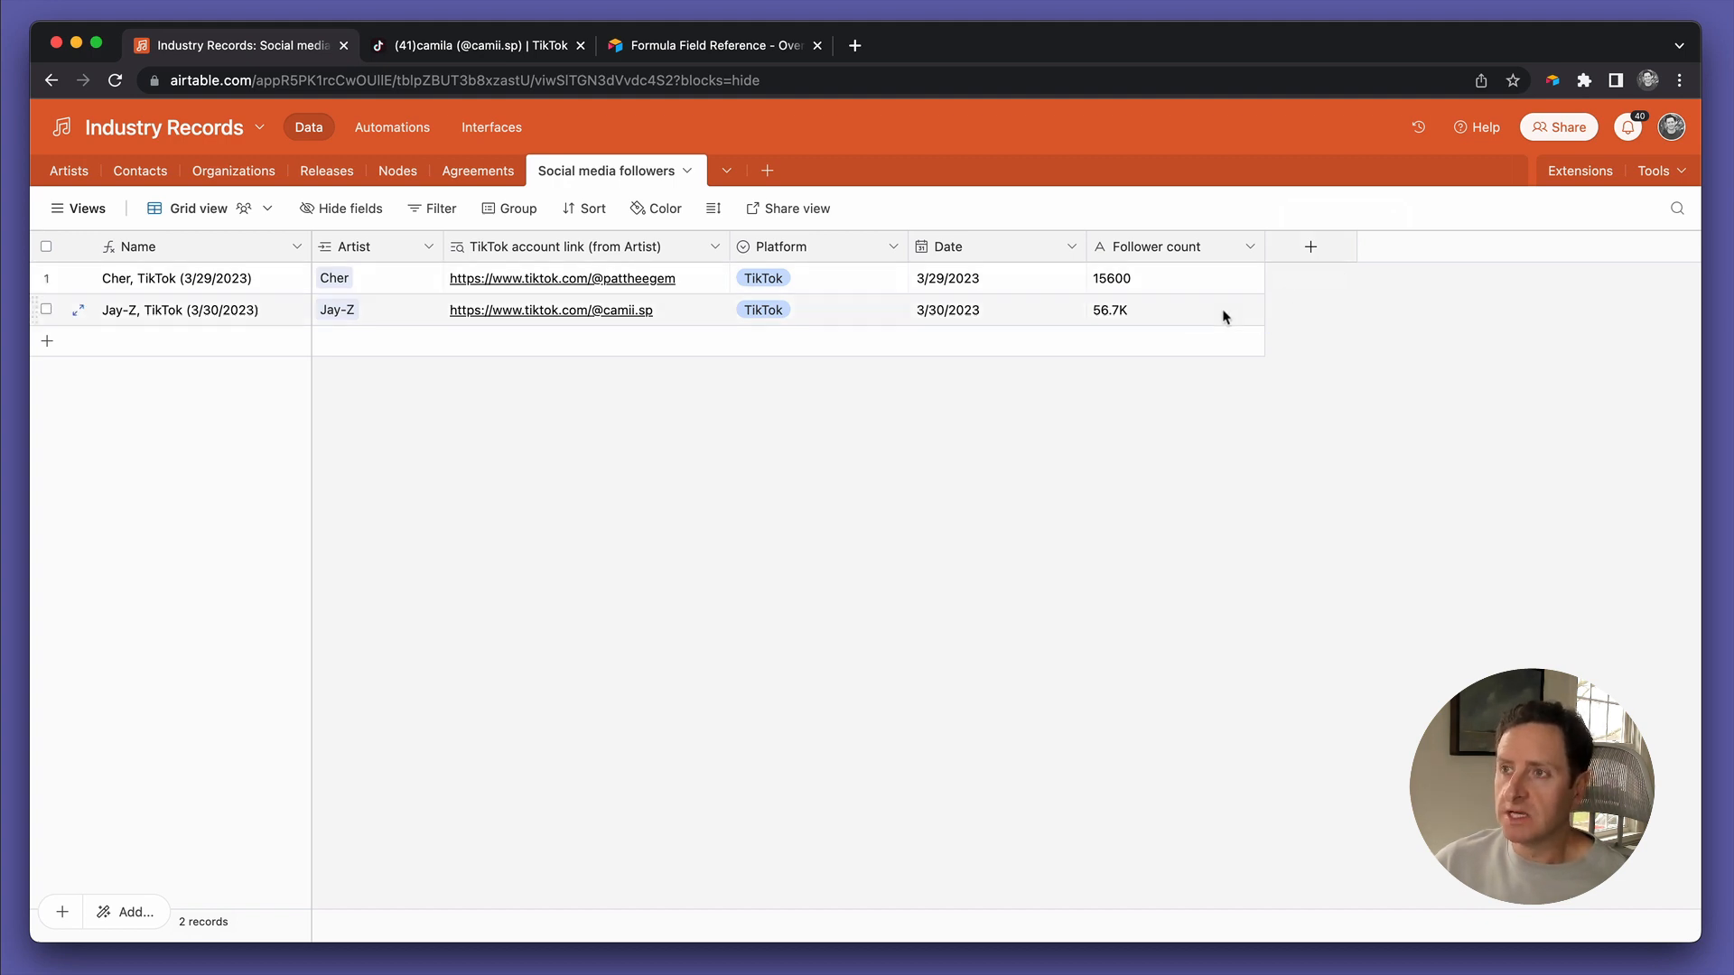
pyautogui.tripleClick(1195, 318)
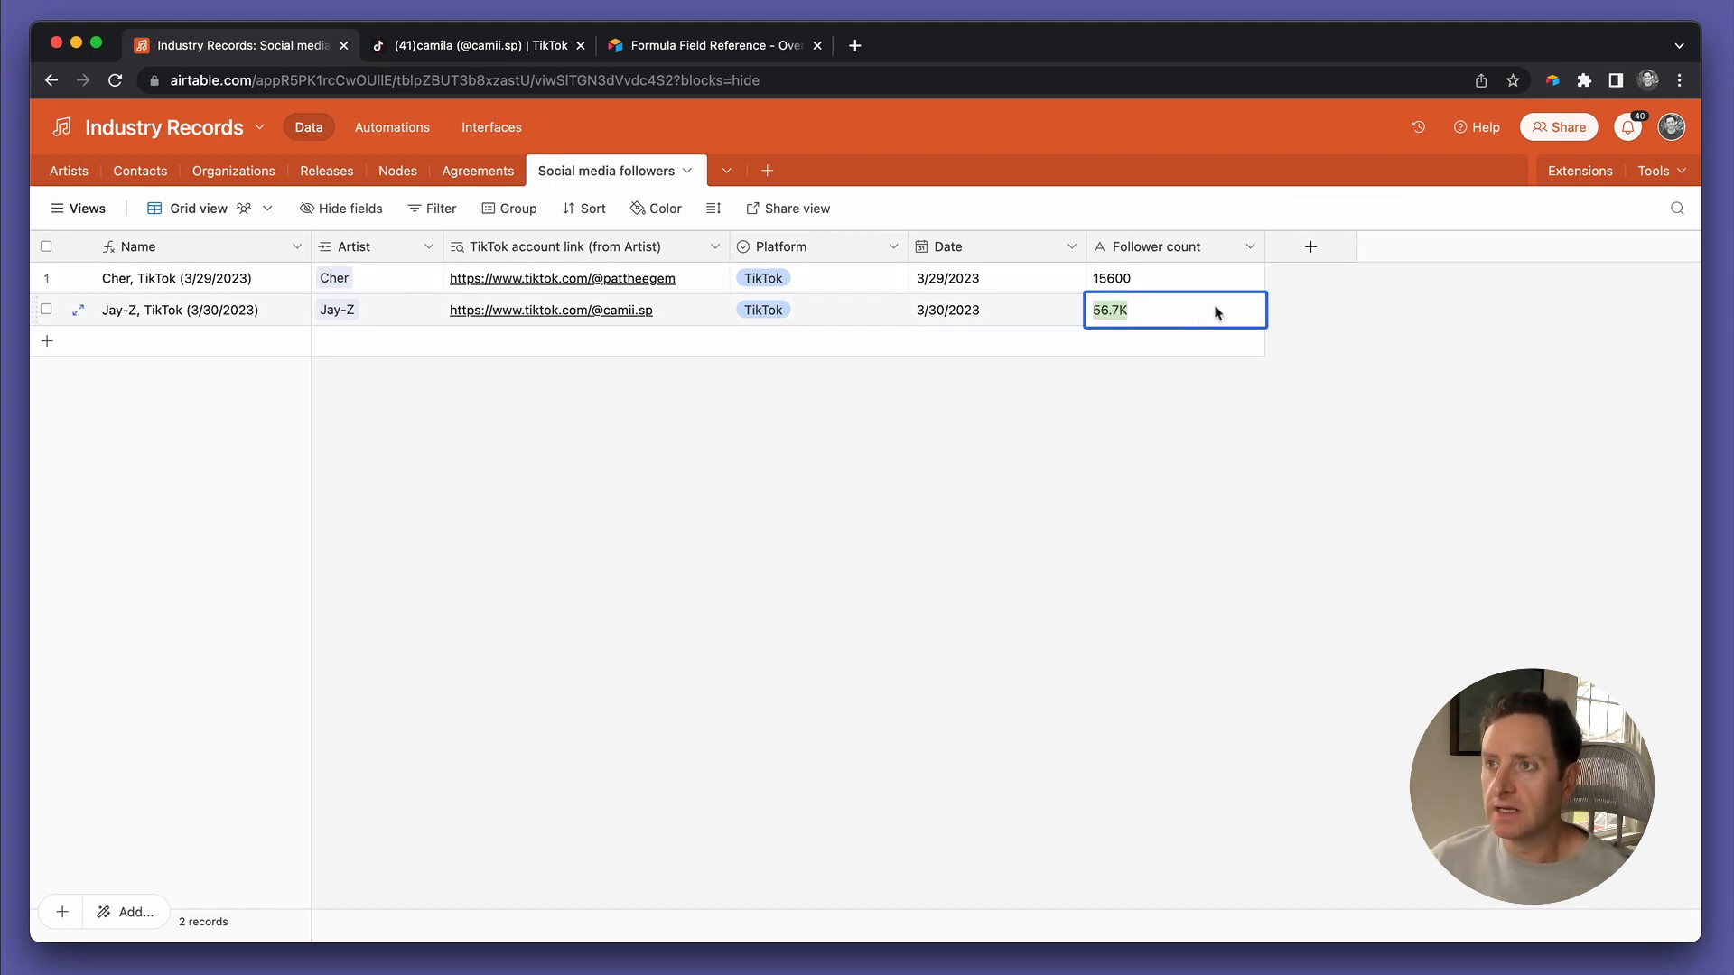
pyautogui.click(1281, 320)
pyautogui.tripleClick(1214, 312)
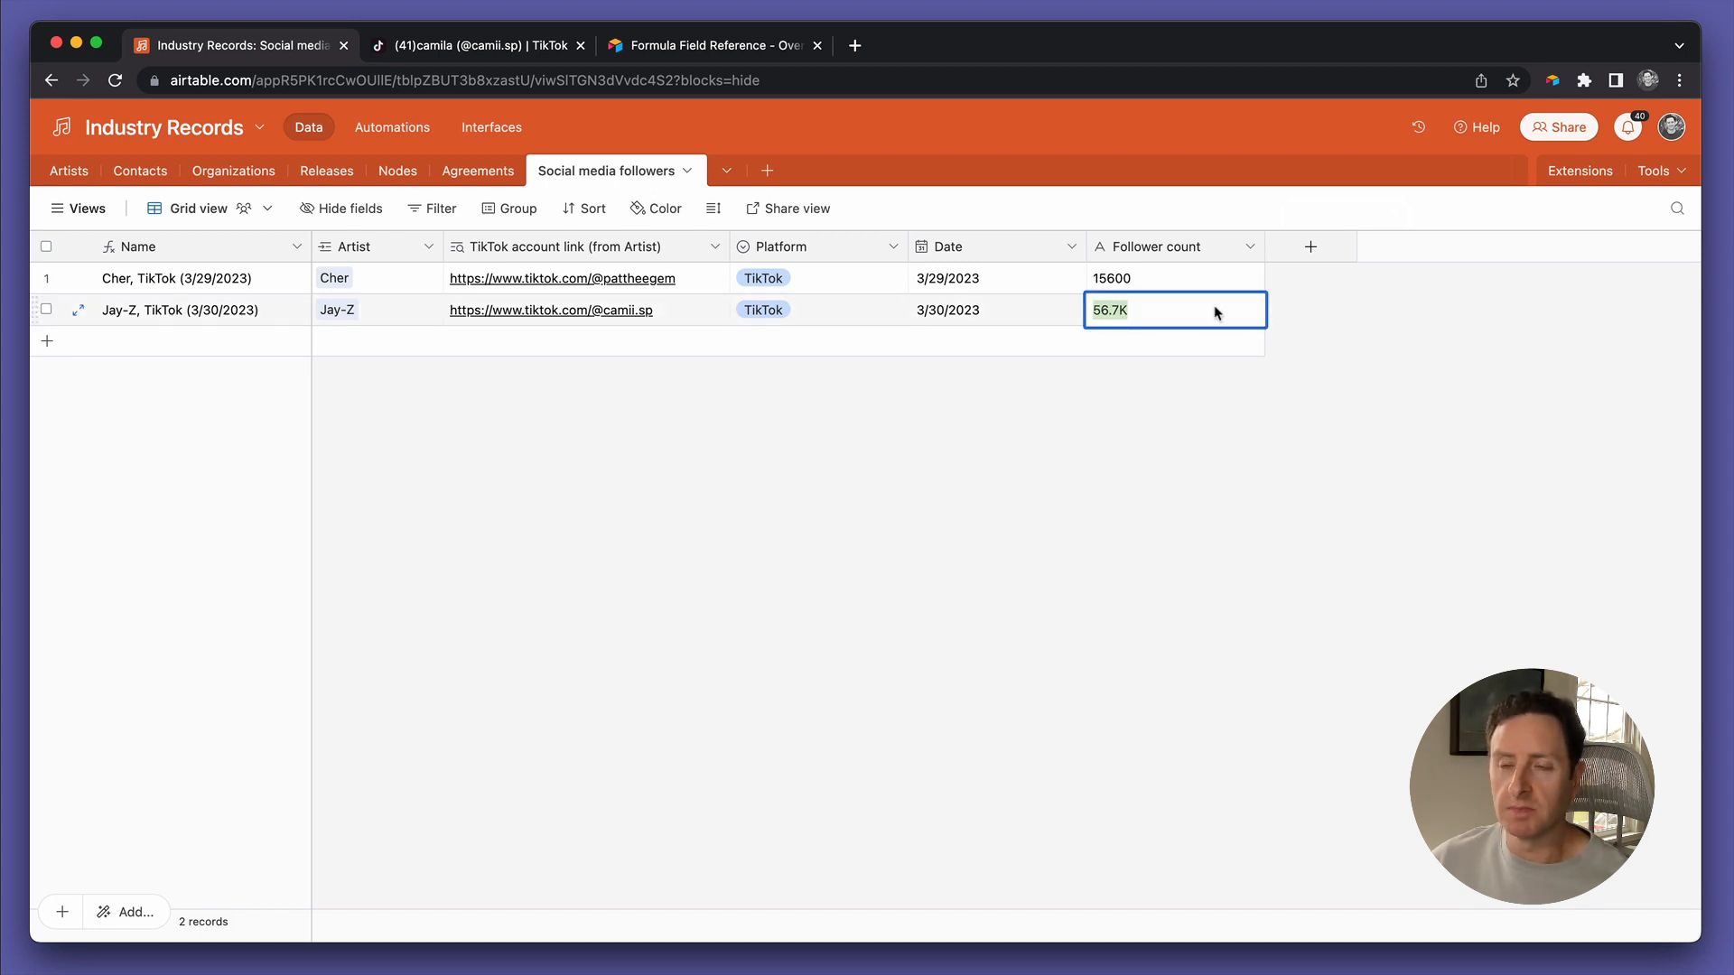
pyautogui.click(1301, 297)
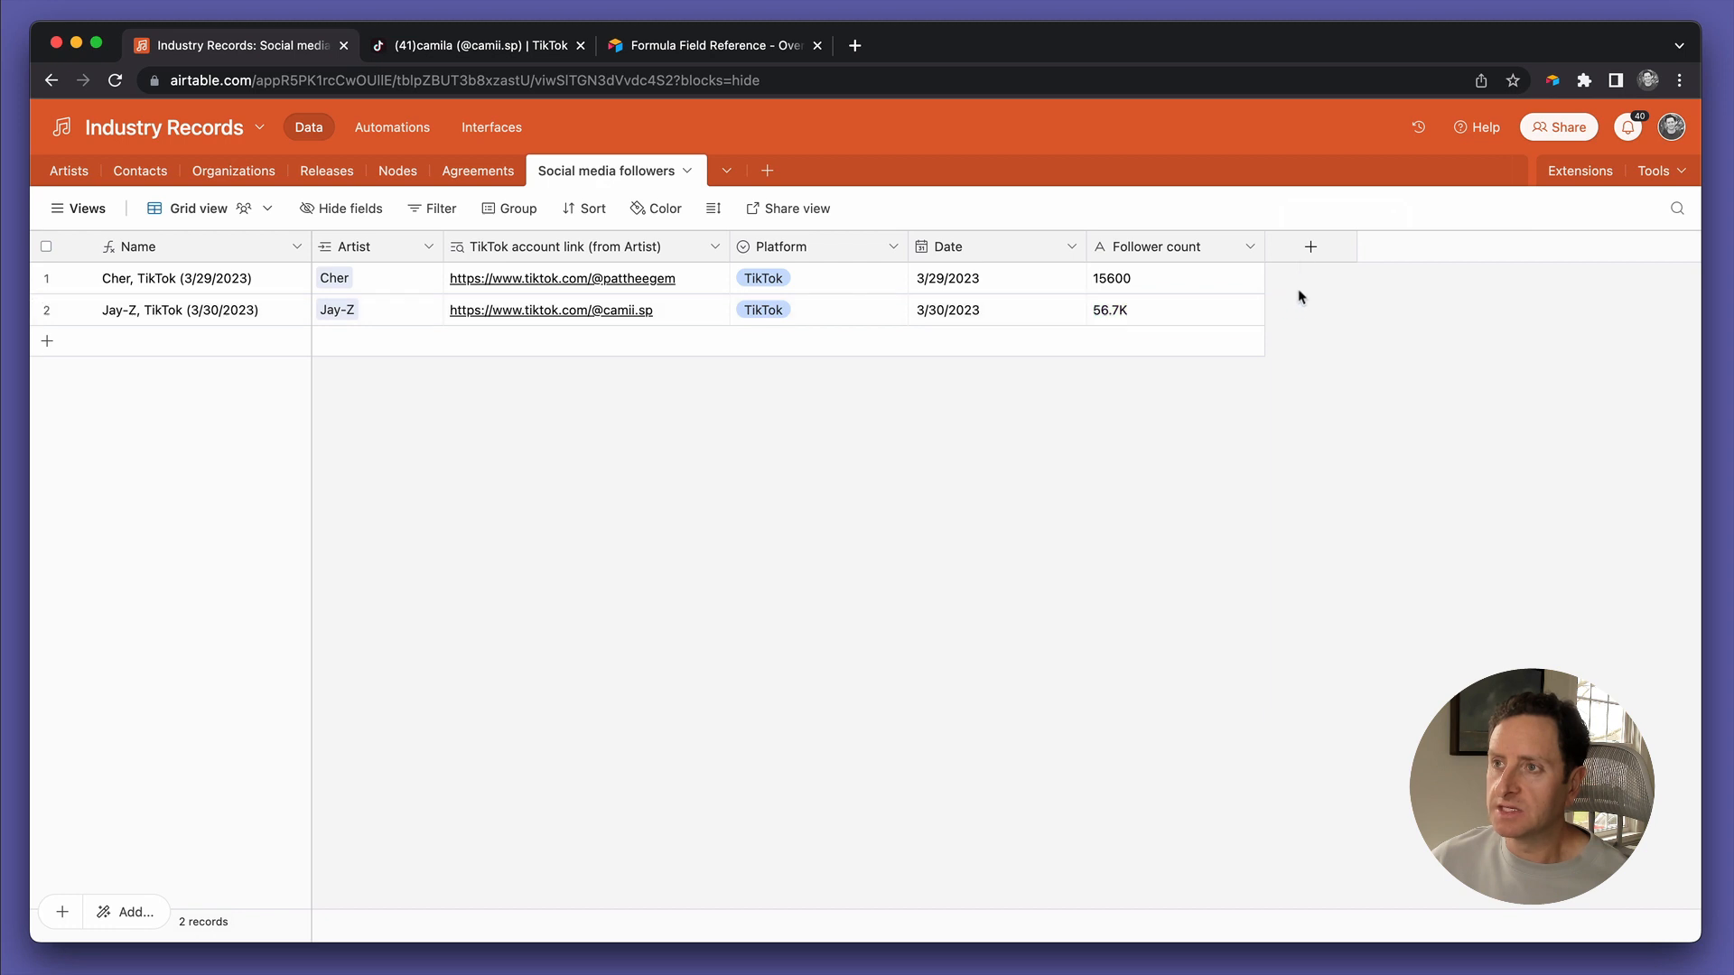
# Add a new field named 'Number side' with the Formula field type
pyautogui.click(1304, 258)
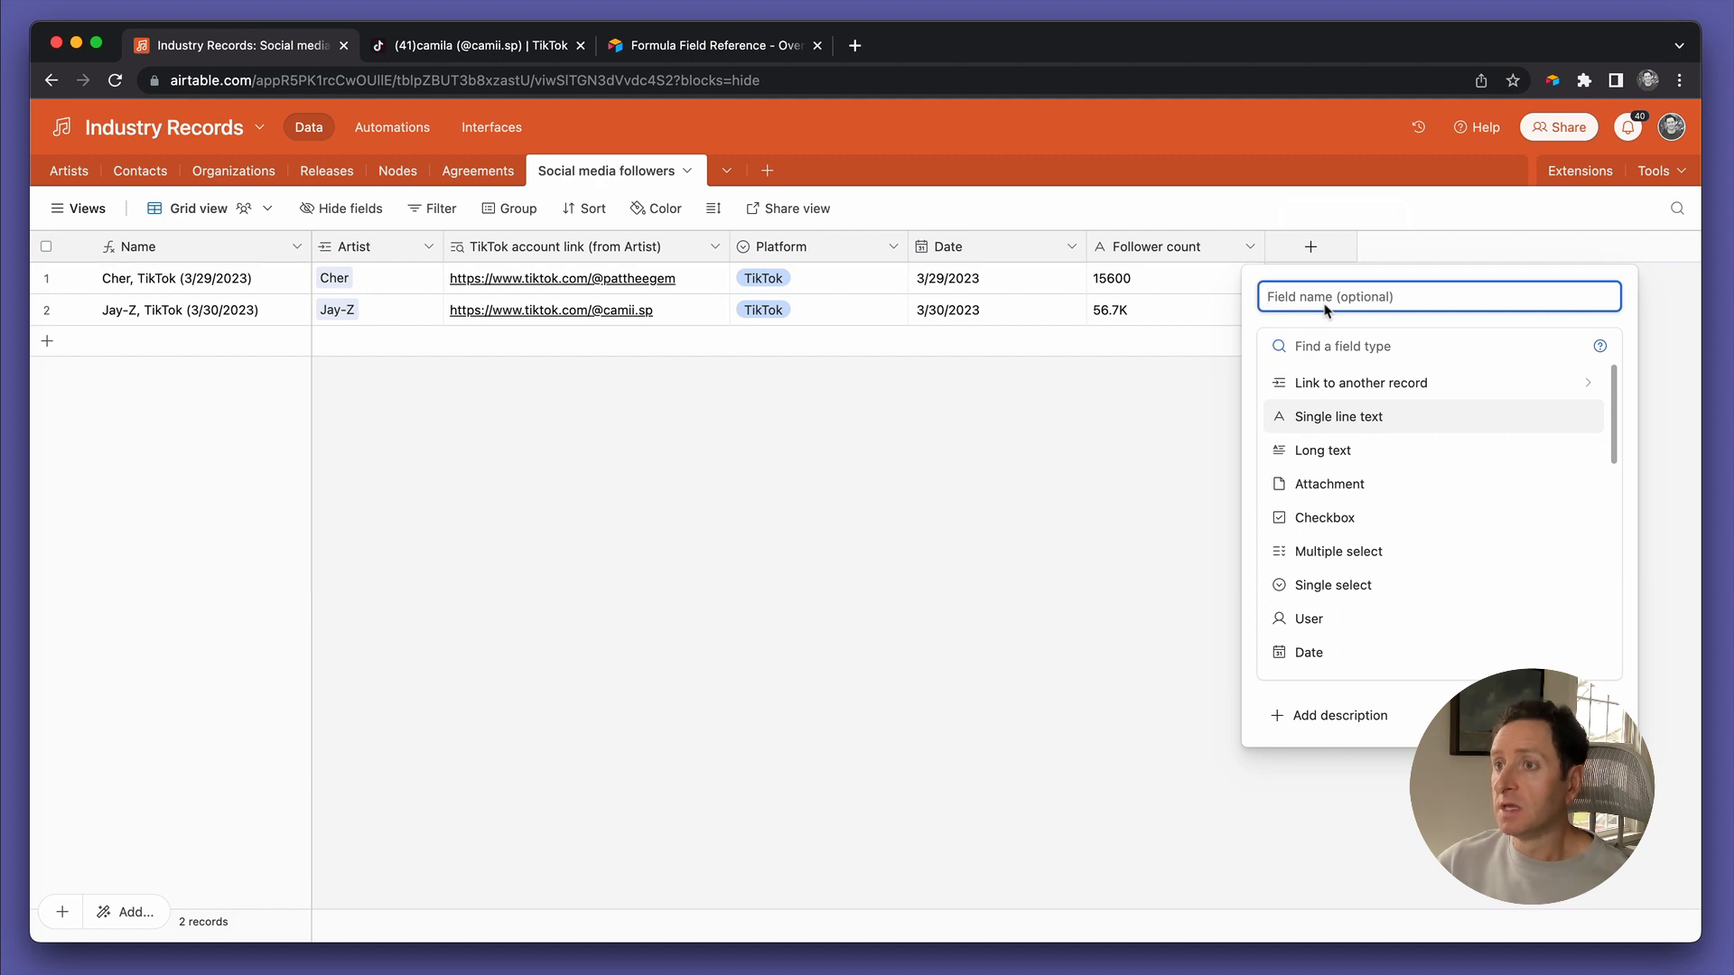
pyautogui.write('Number va')
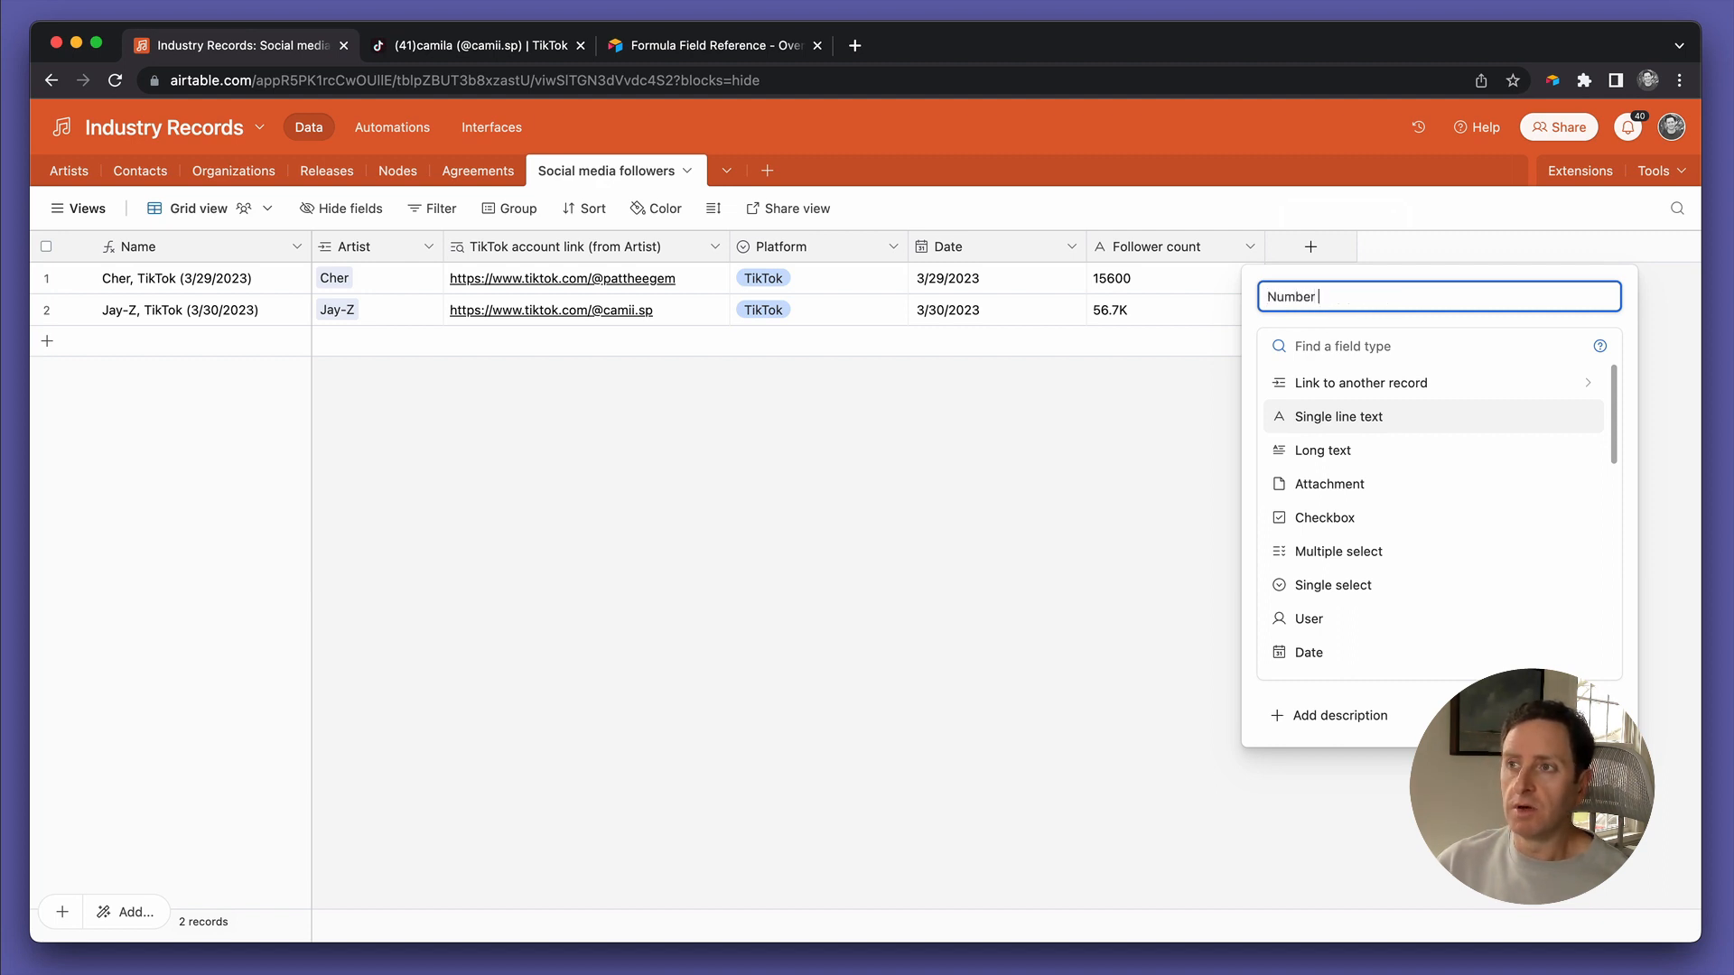
pyautogui.press('BackSpace')
pyautogui.press('BackSpace')
pyautogui.write('side')
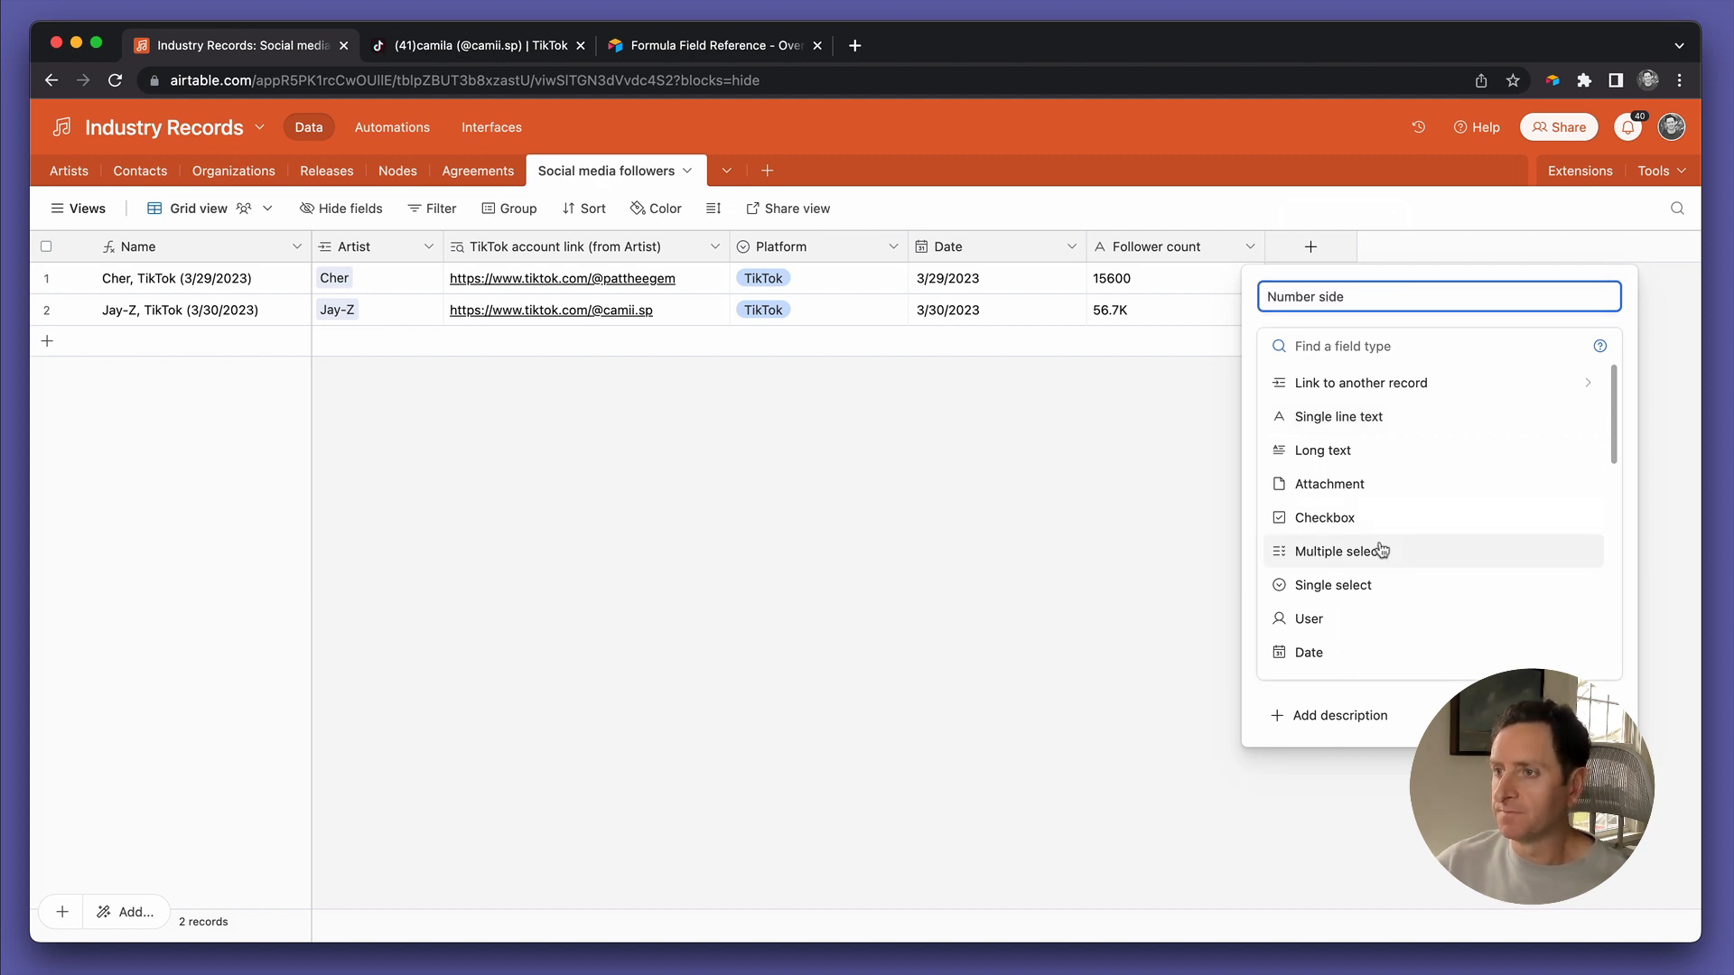
pyautogui.scroll(-5, 1370, 587)
pyautogui.scroll(-1, 1319, 370)
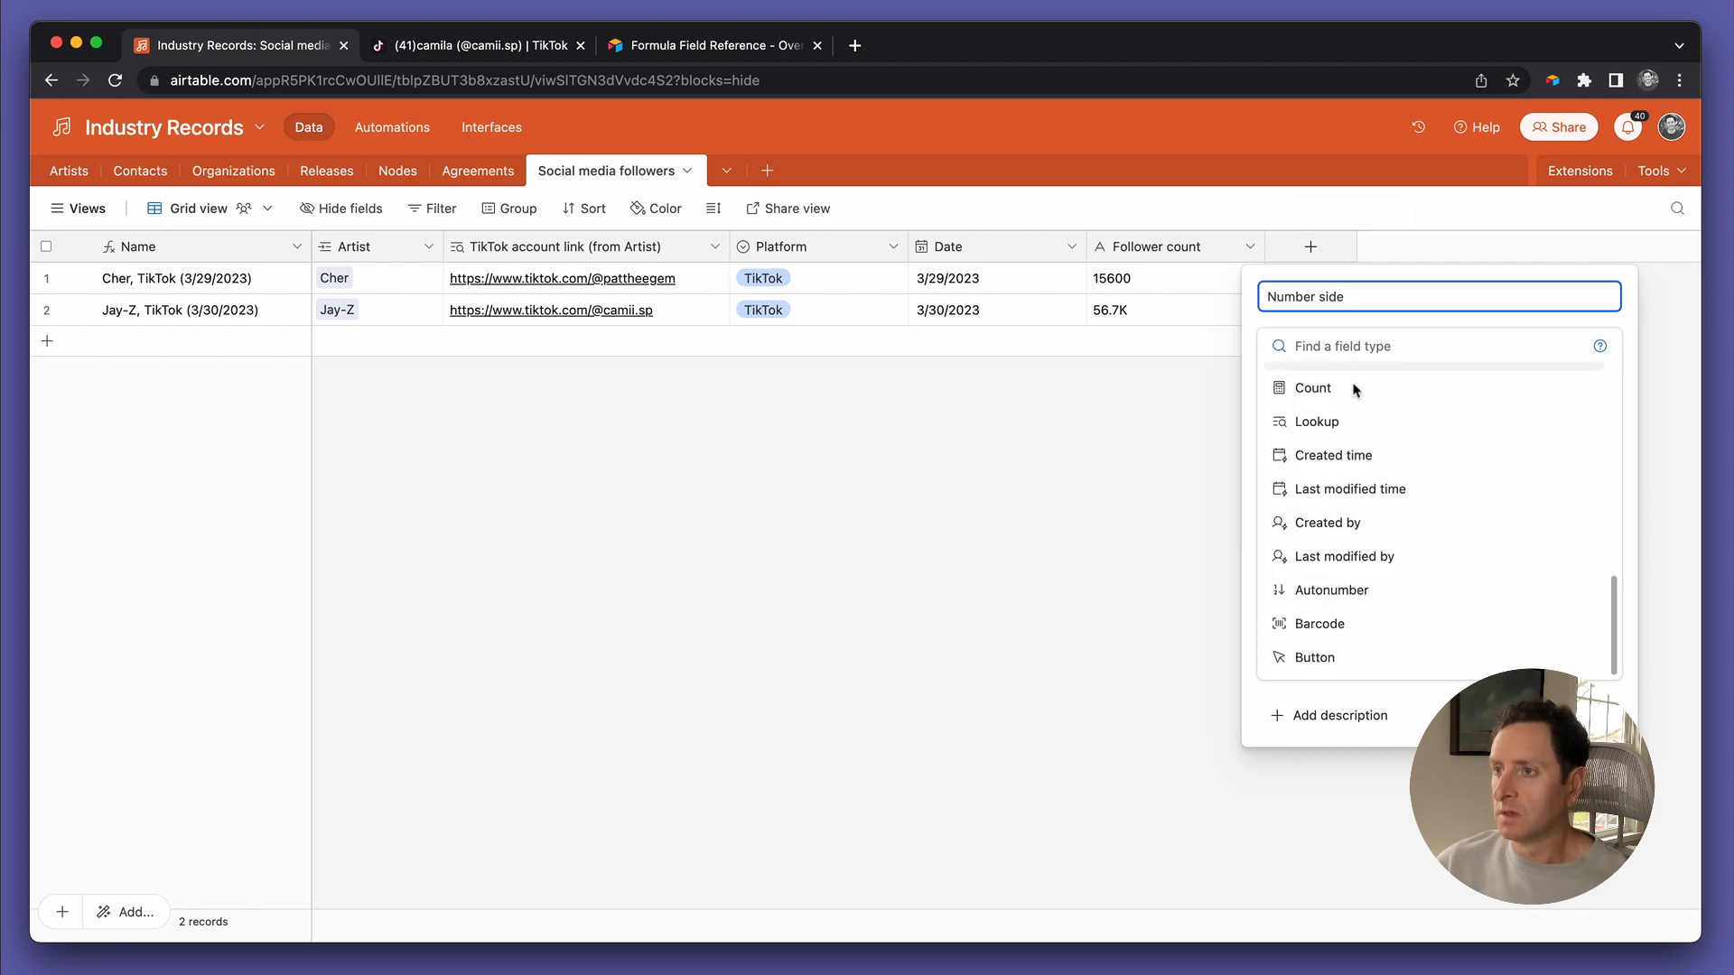
pyautogui.scroll(4, 1334, 643)
pyautogui.scroll(-2, 1334, 643)
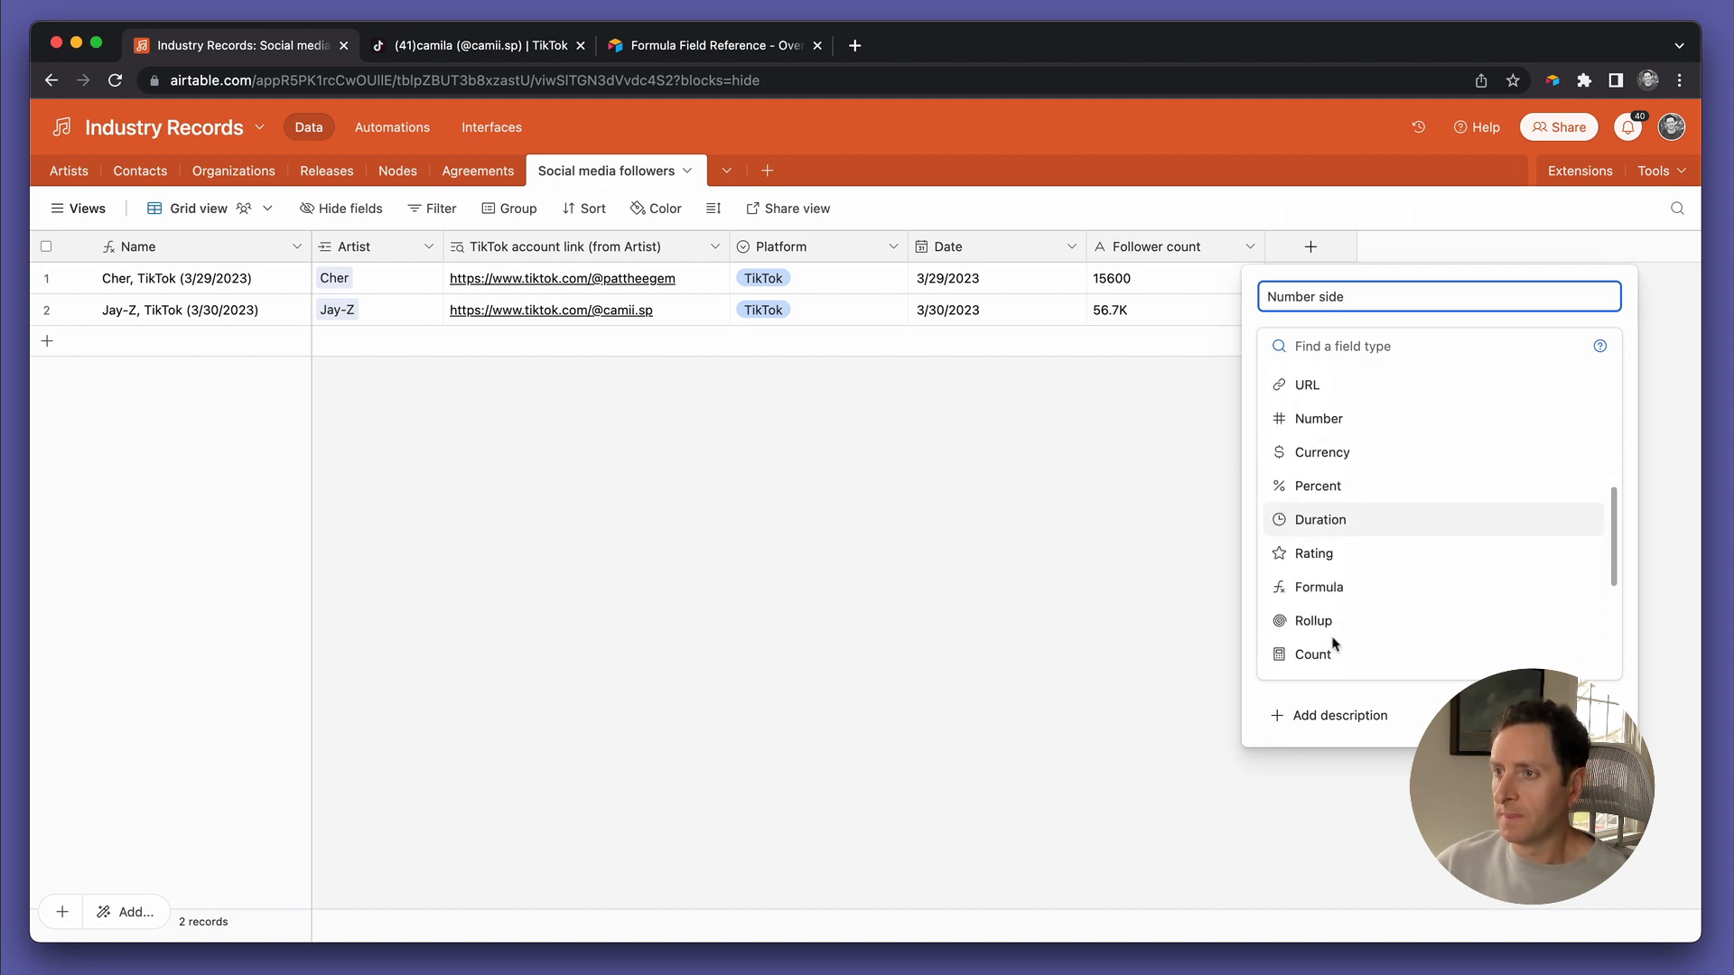
pyautogui.click(1335, 600)
# Enter the formula VALUE({Follower count}) for the Number side field
pyautogui.click(1347, 468)
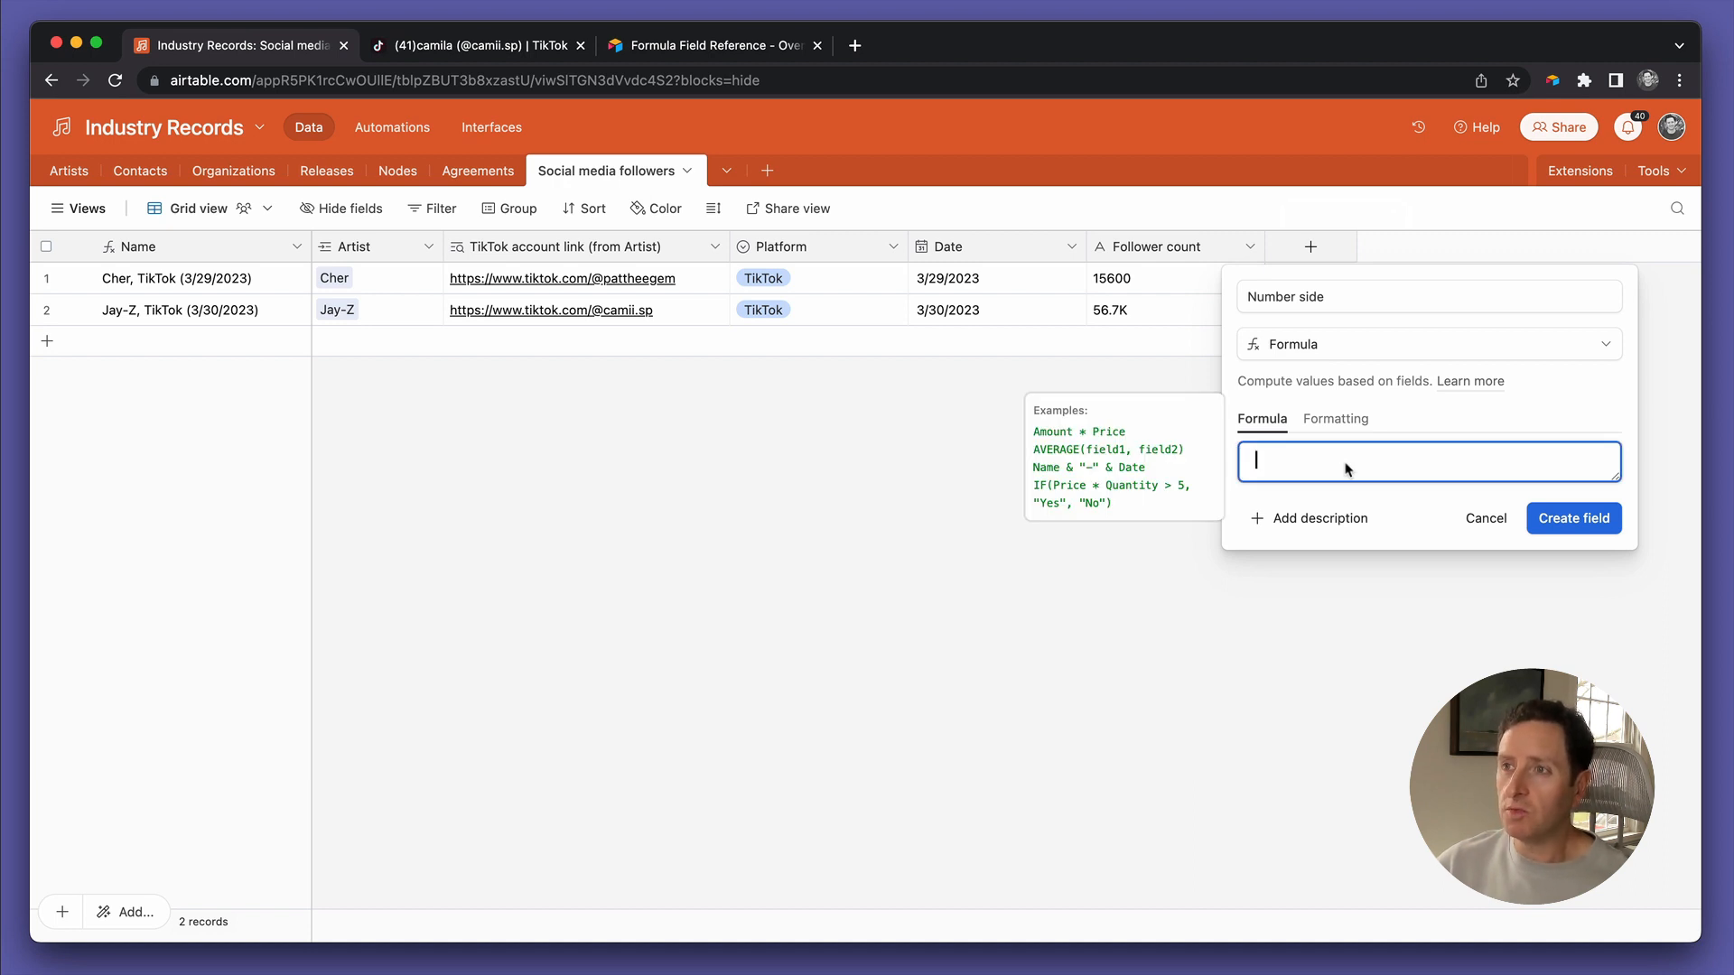
pyautogui.write('value')
pyautogui.press('Tab')
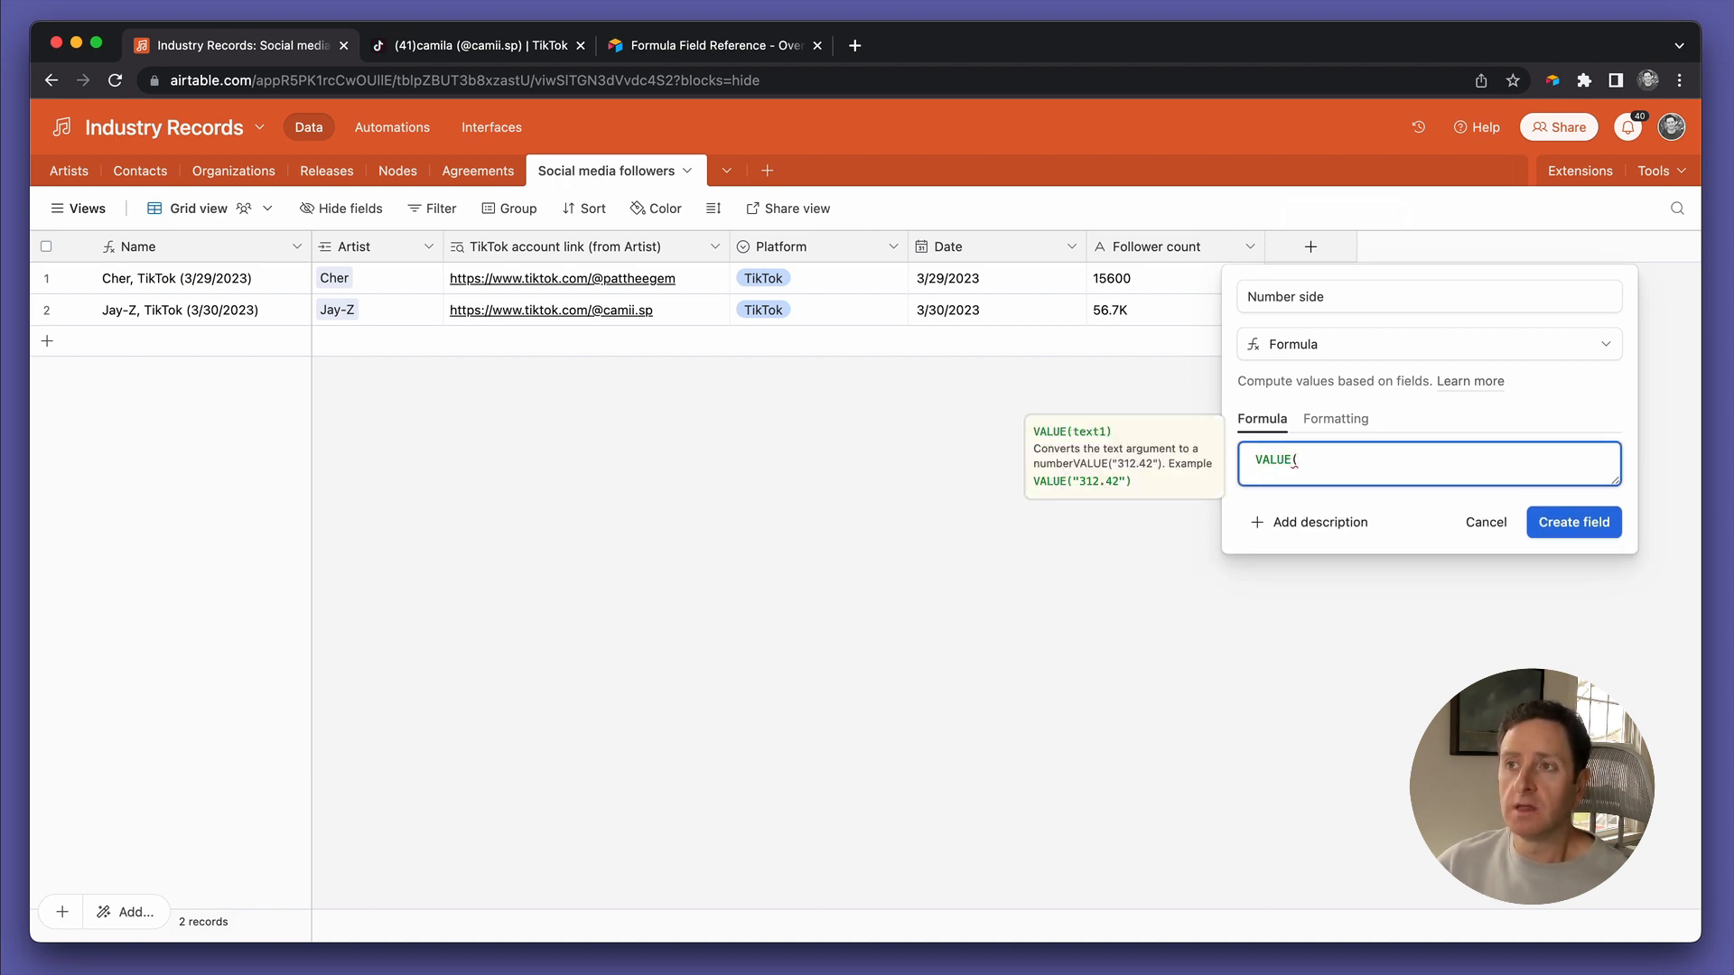
pyautogui.write('foll')
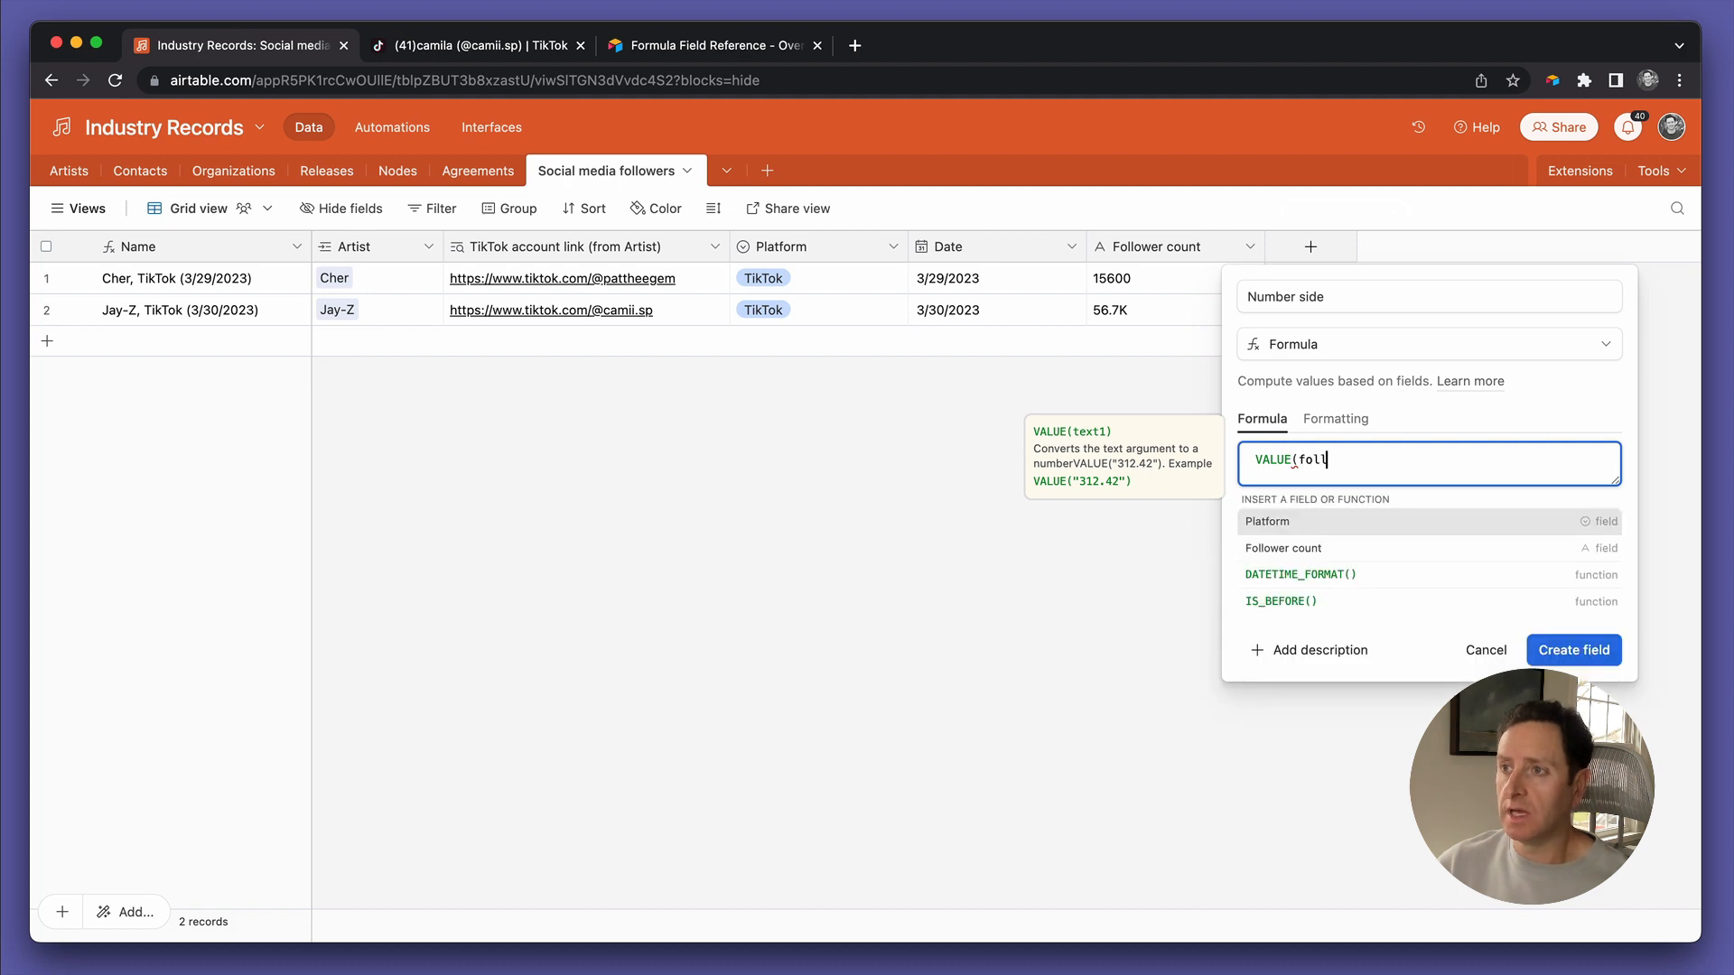
pyautogui.press('Tab')
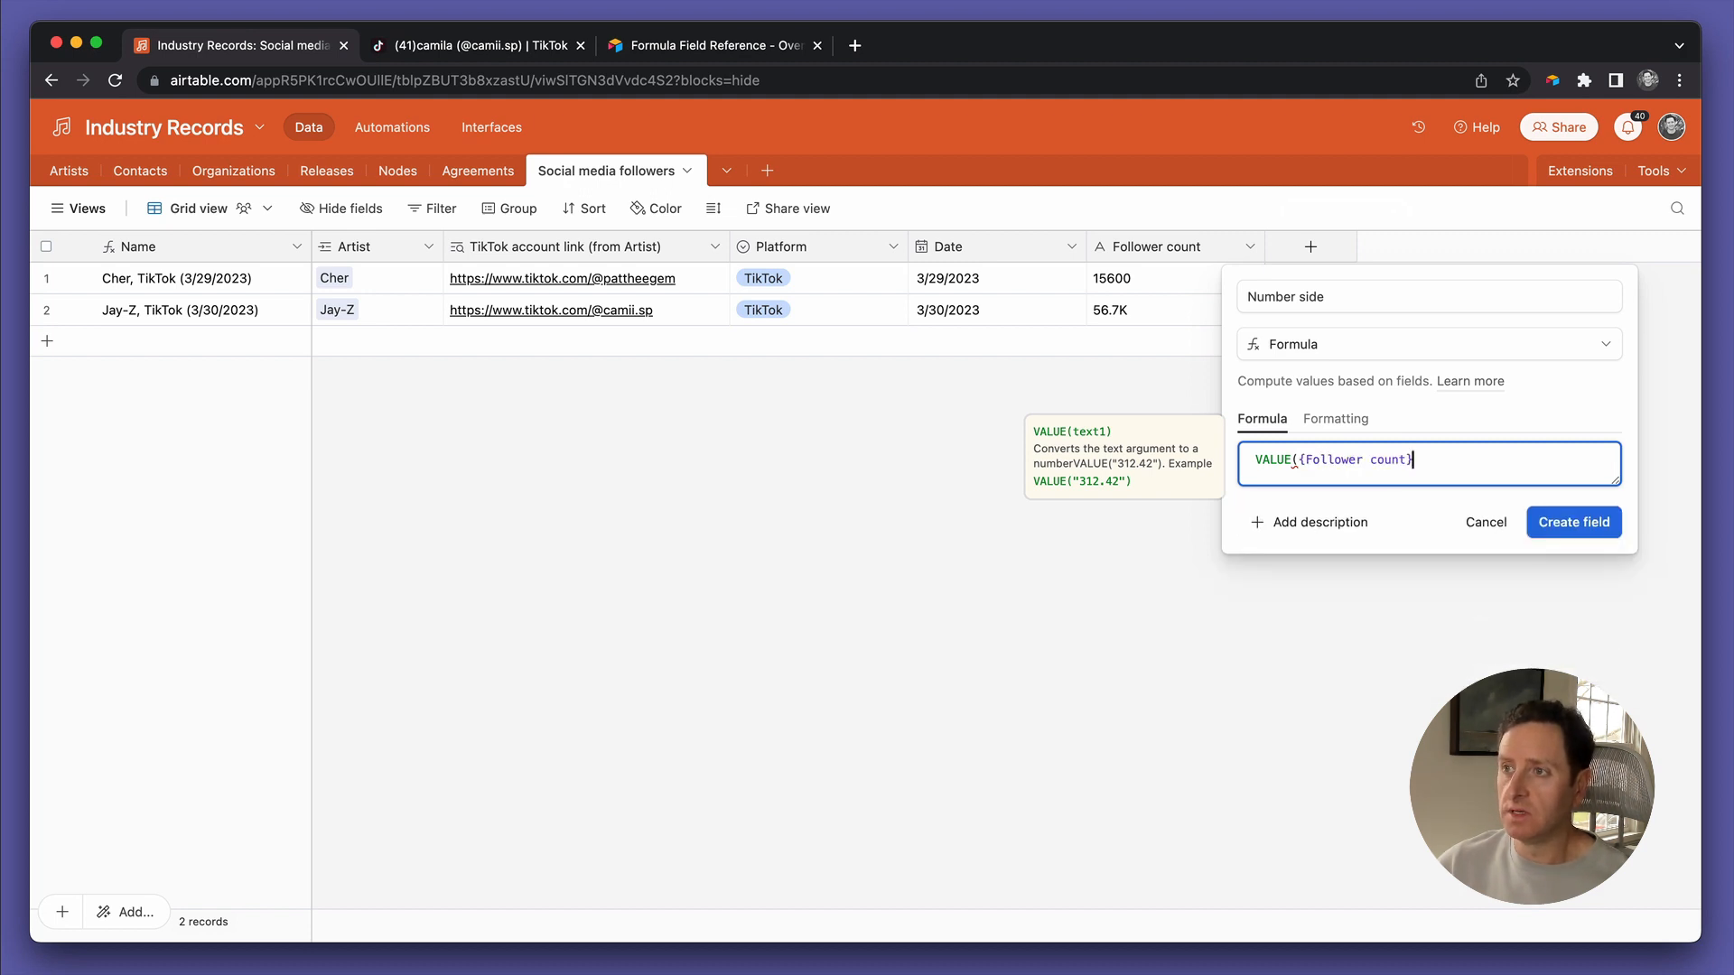
pyautogui.write(')')
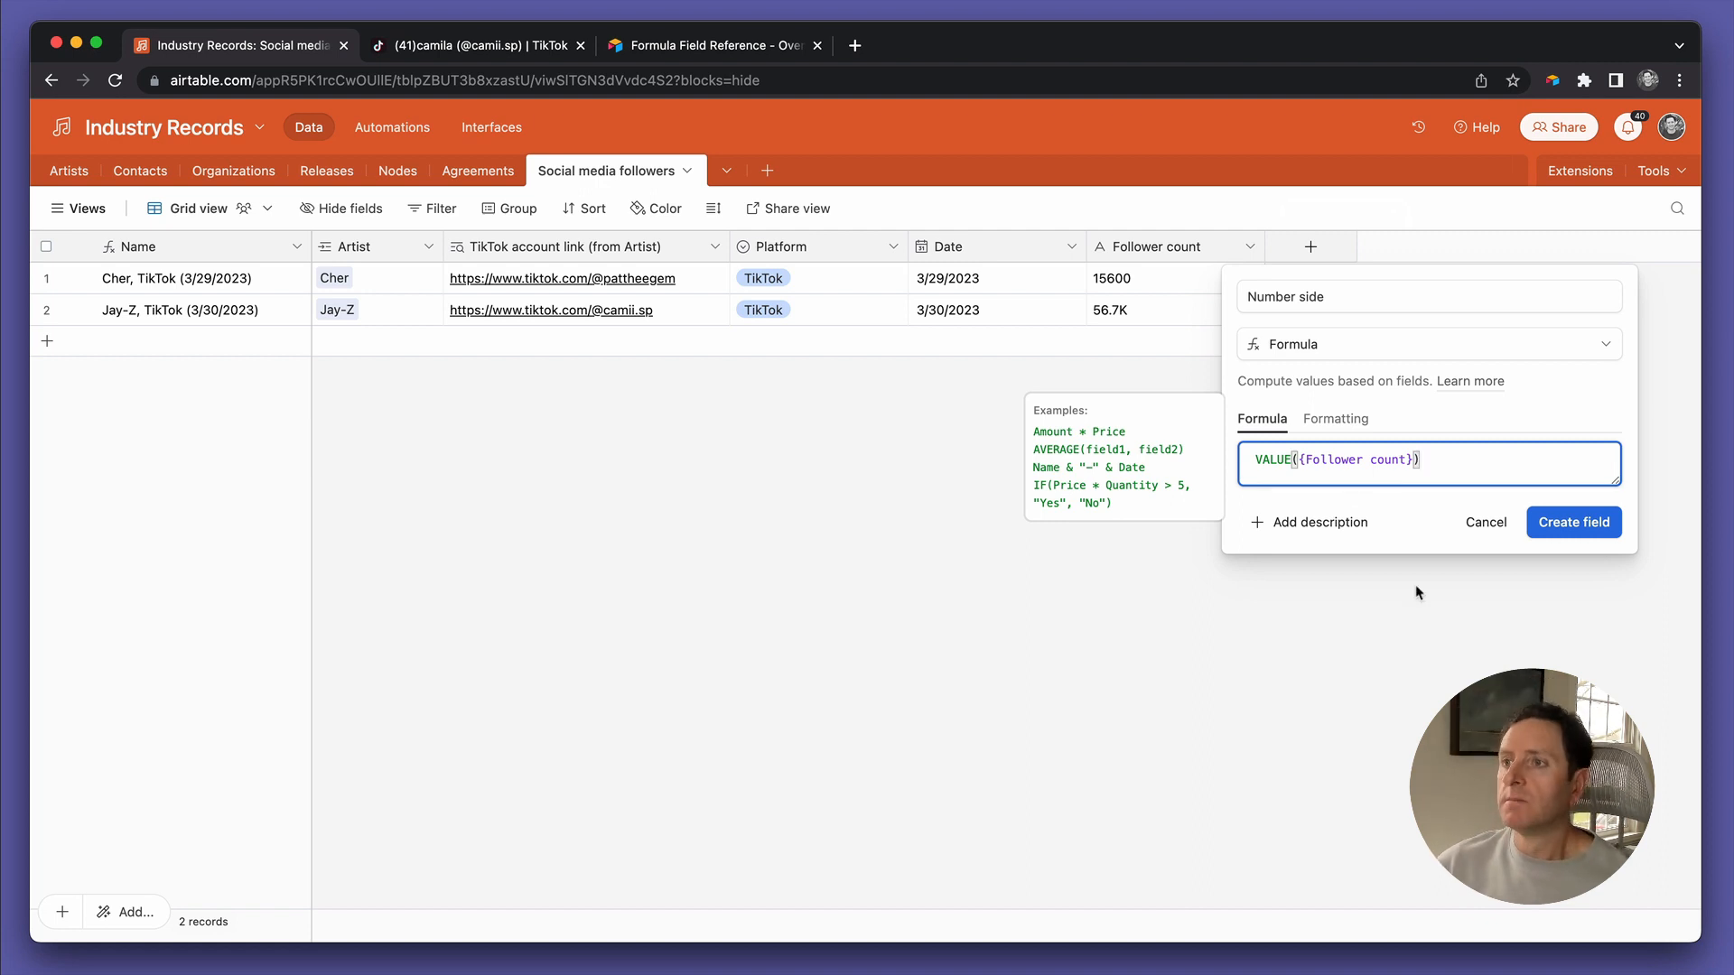
# Format results as Decimal, create the field, and compare Jay-Z's 56.7 with 56.7K
pyautogui.click(1351, 419)
pyautogui.click(1352, 488)
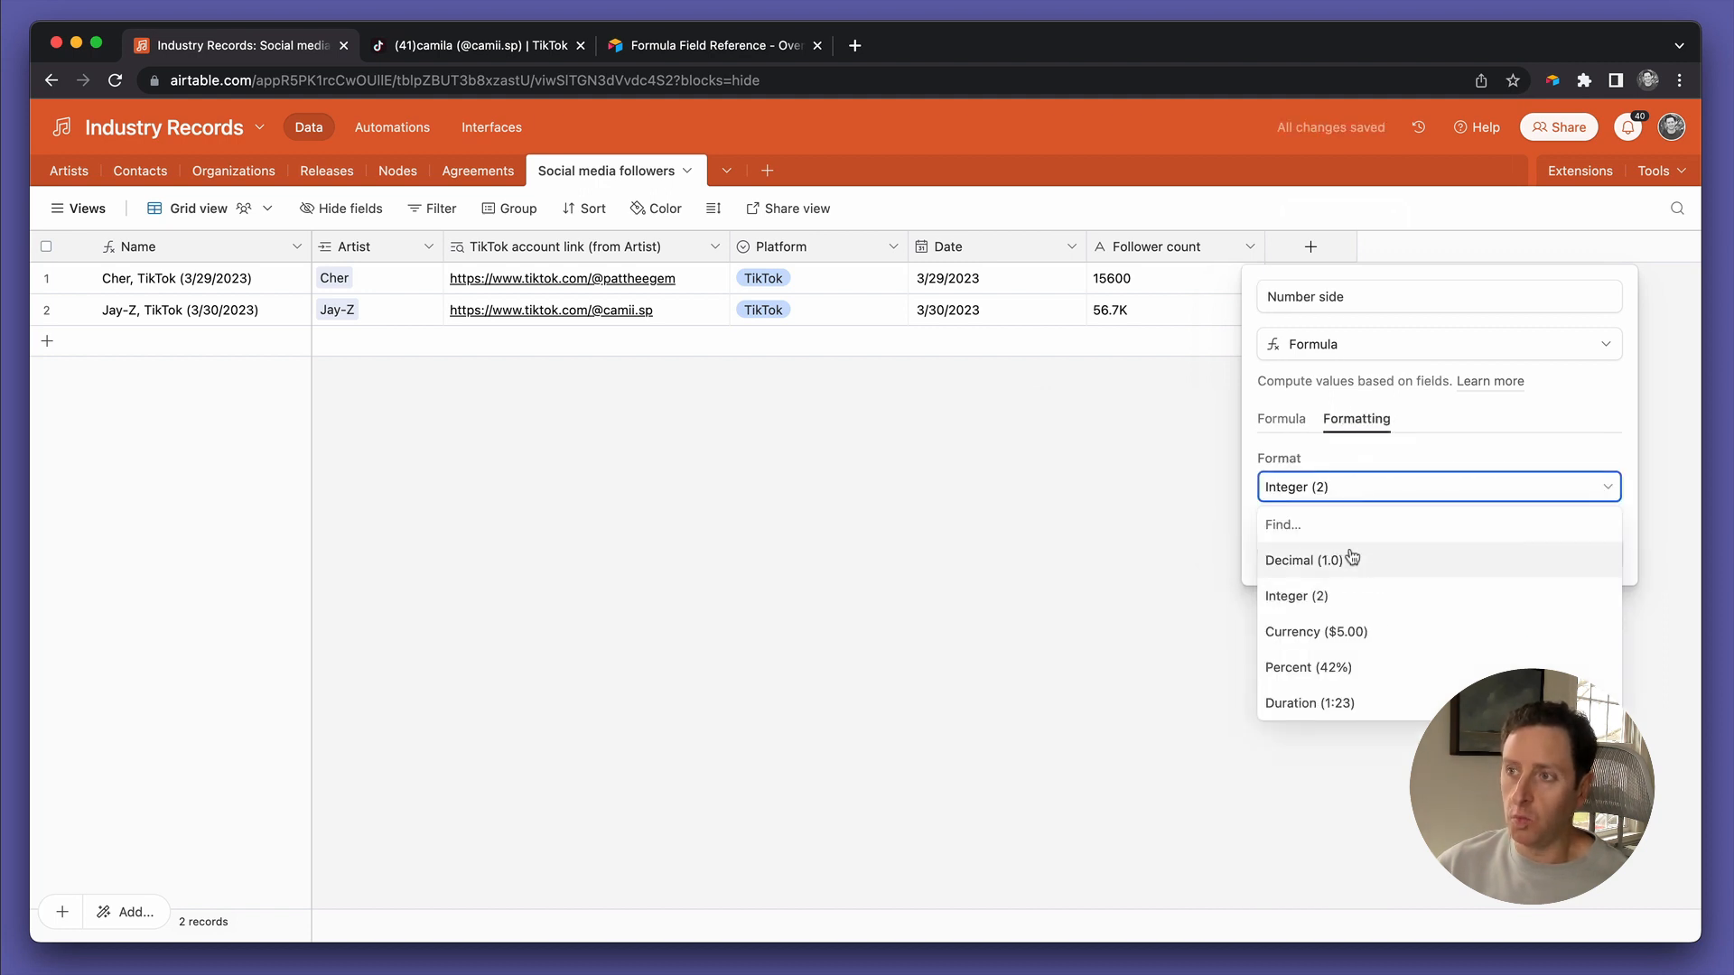
pyautogui.click(1353, 557)
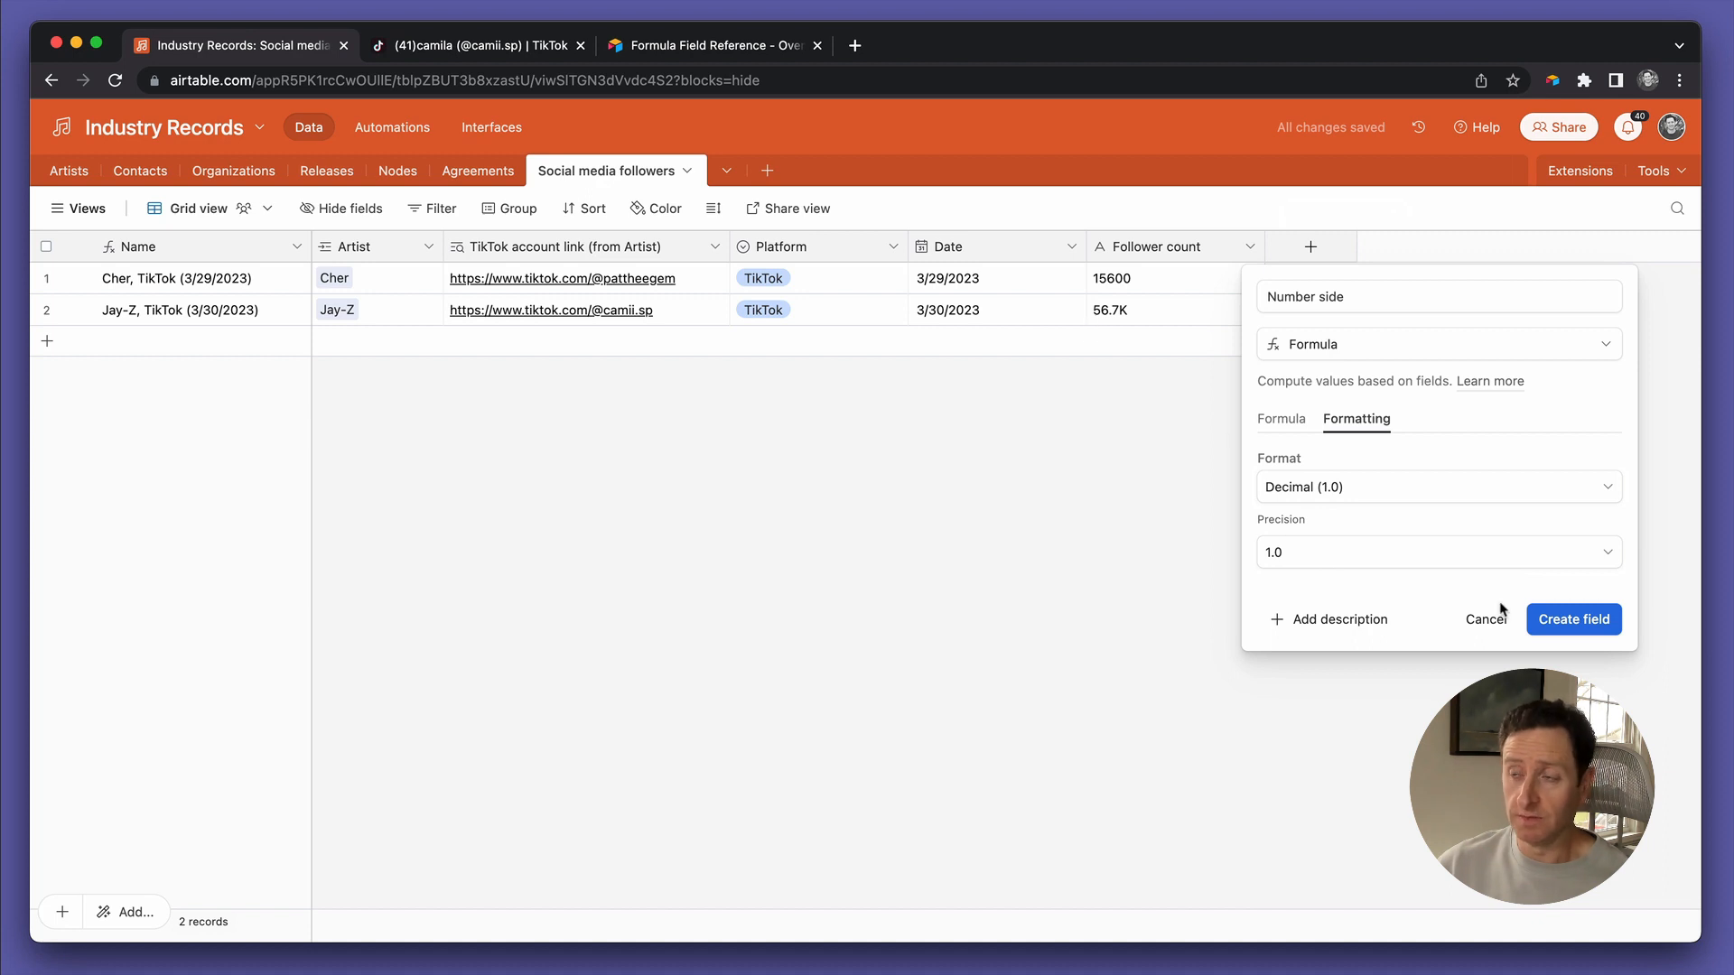
pyautogui.click(1550, 622)
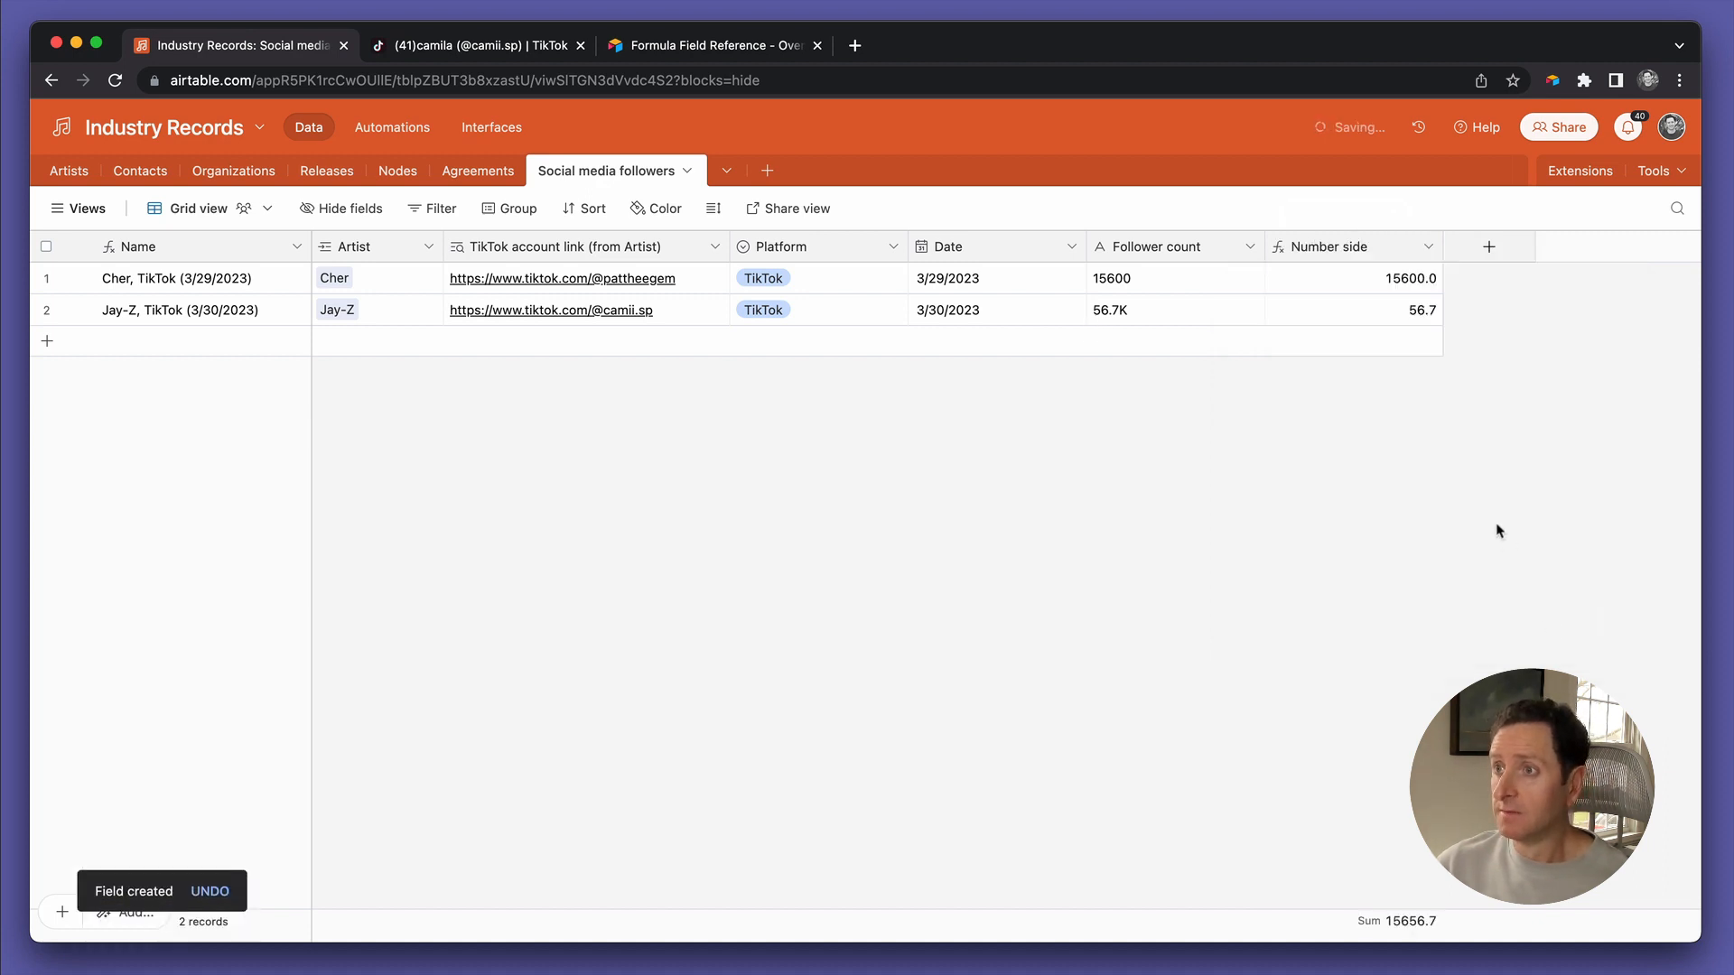
pyautogui.click(1415, 322)
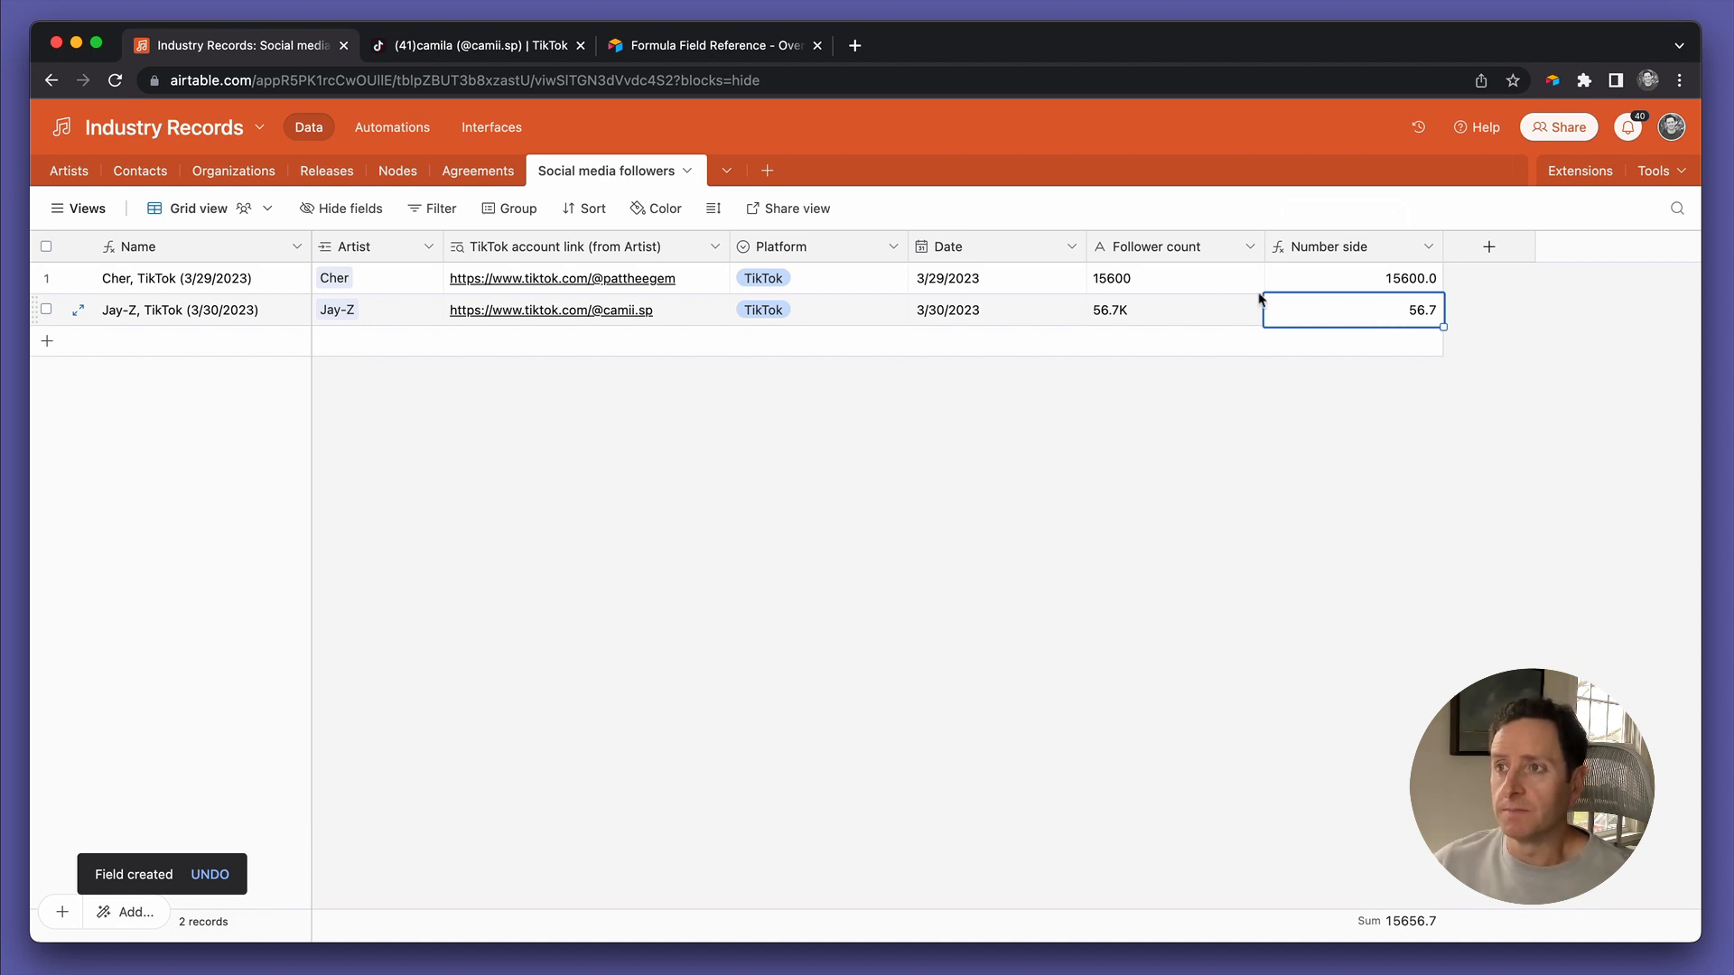
pyautogui.click(1117, 316)
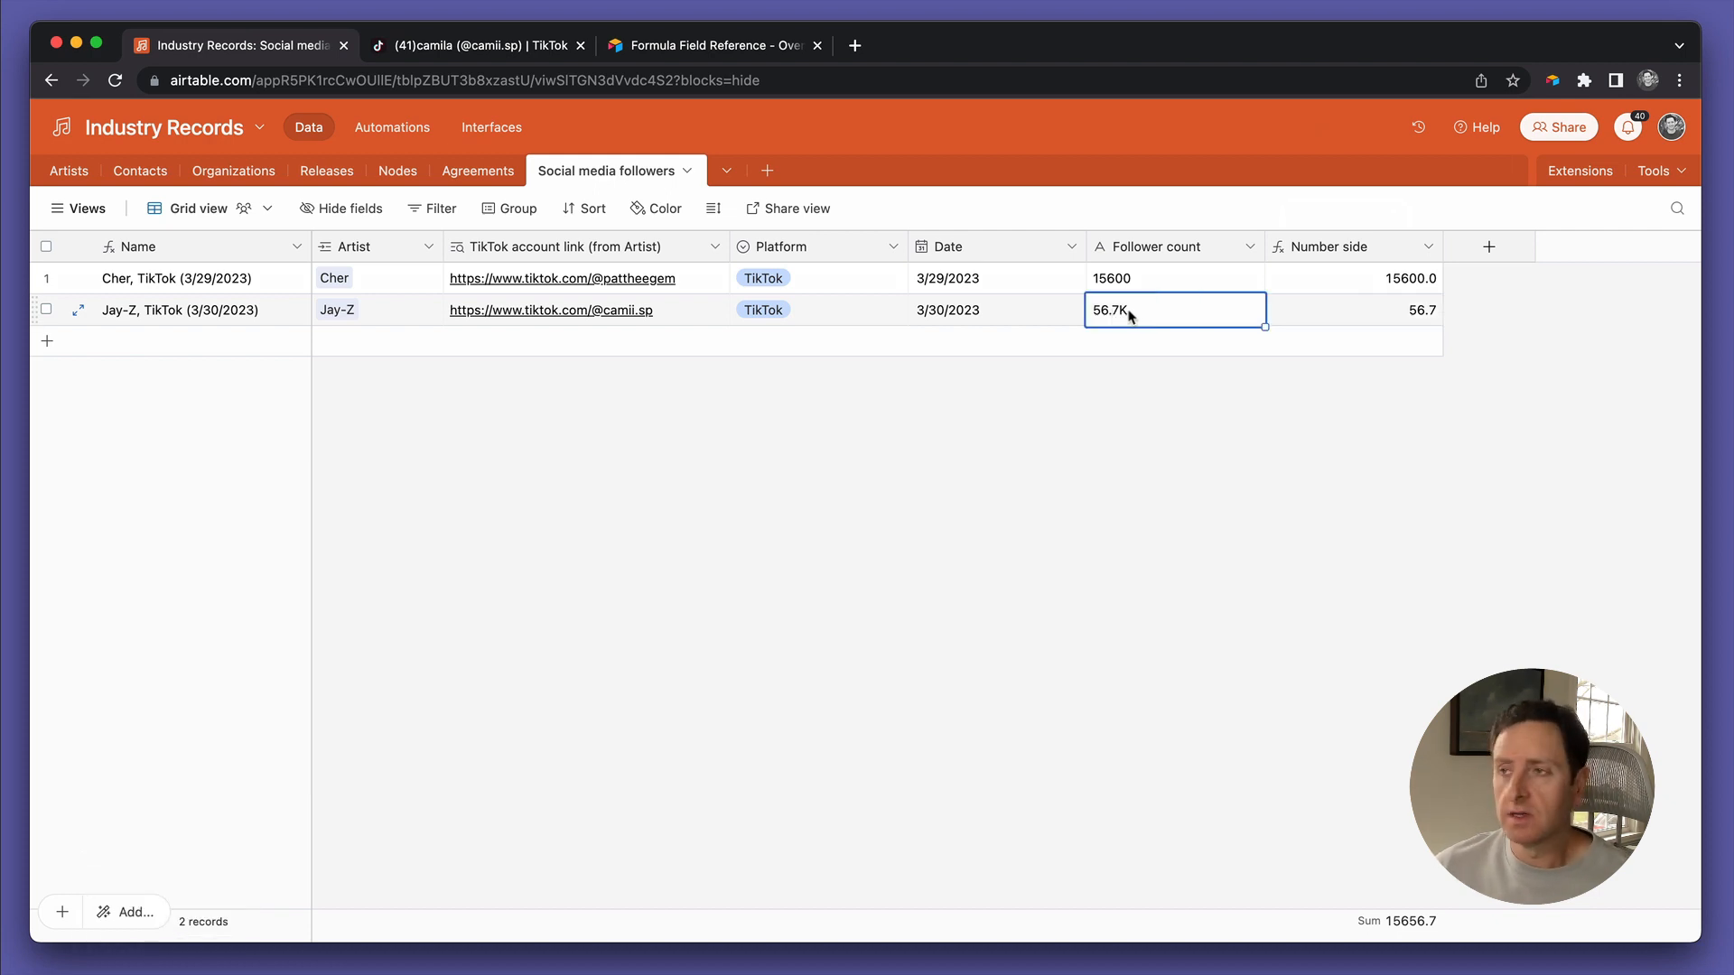
# Add another new field named 'Letter side' with the Formula field type
pyautogui.click(1491, 251)
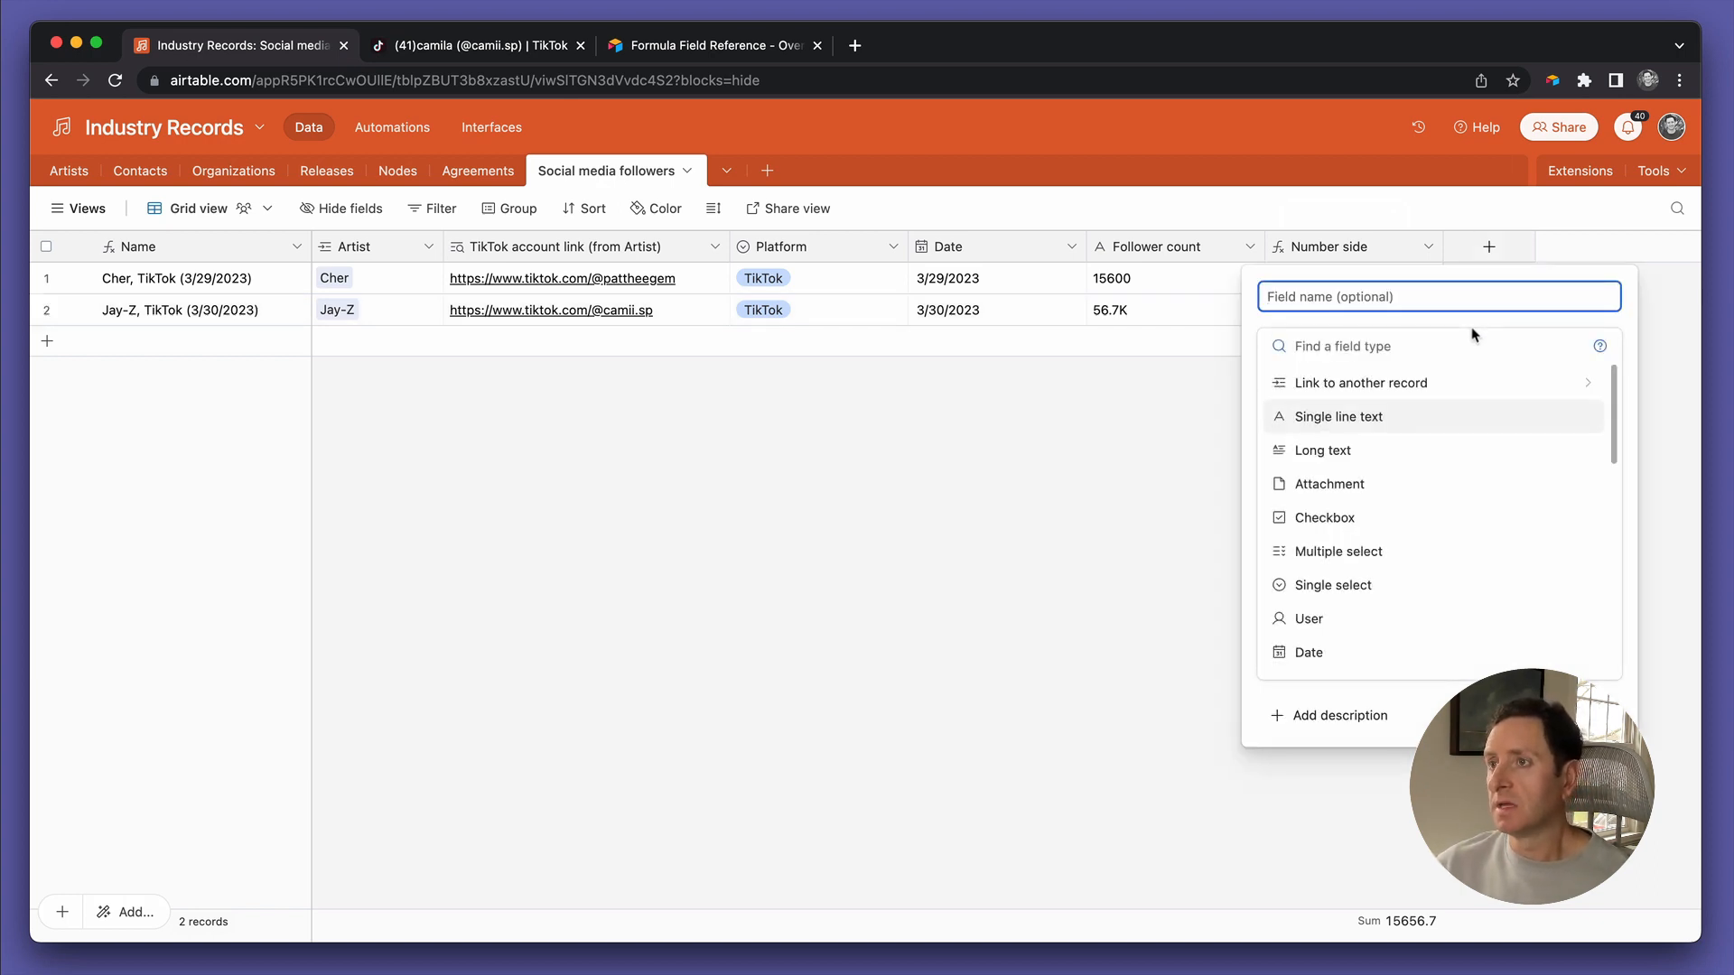
pyautogui.write('Letter side')
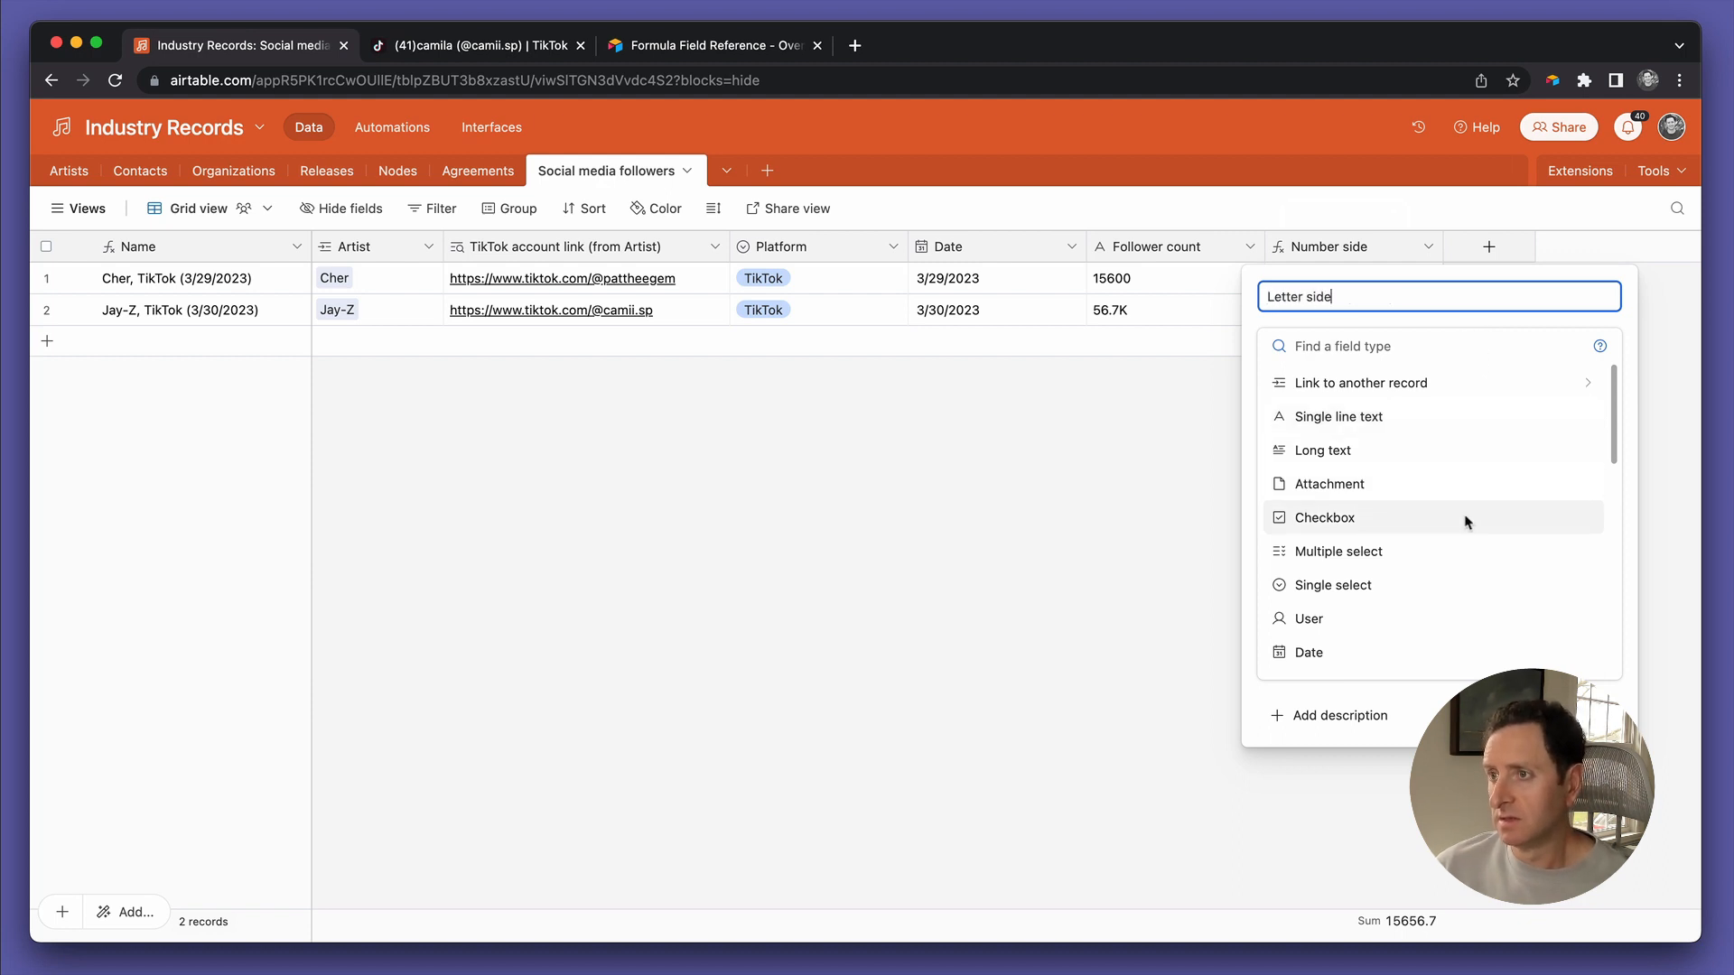
pyautogui.scroll(-3, 1463, 519)
pyautogui.scroll(-2, 1464, 522)
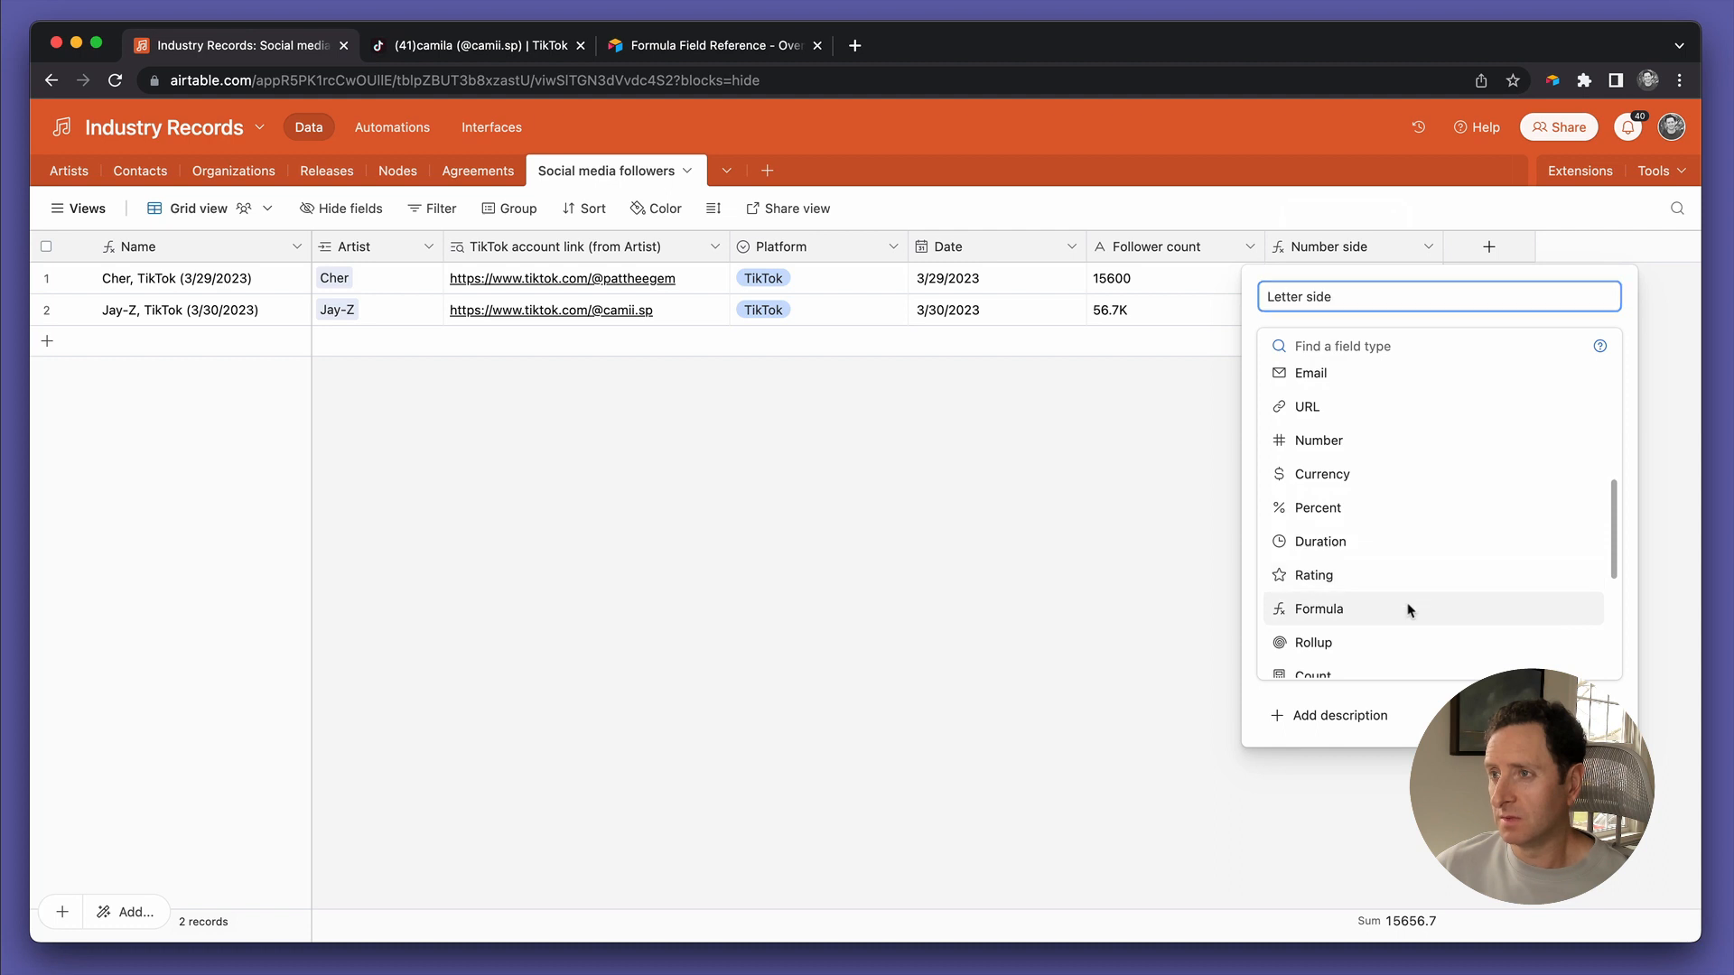
pyautogui.click(1409, 608)
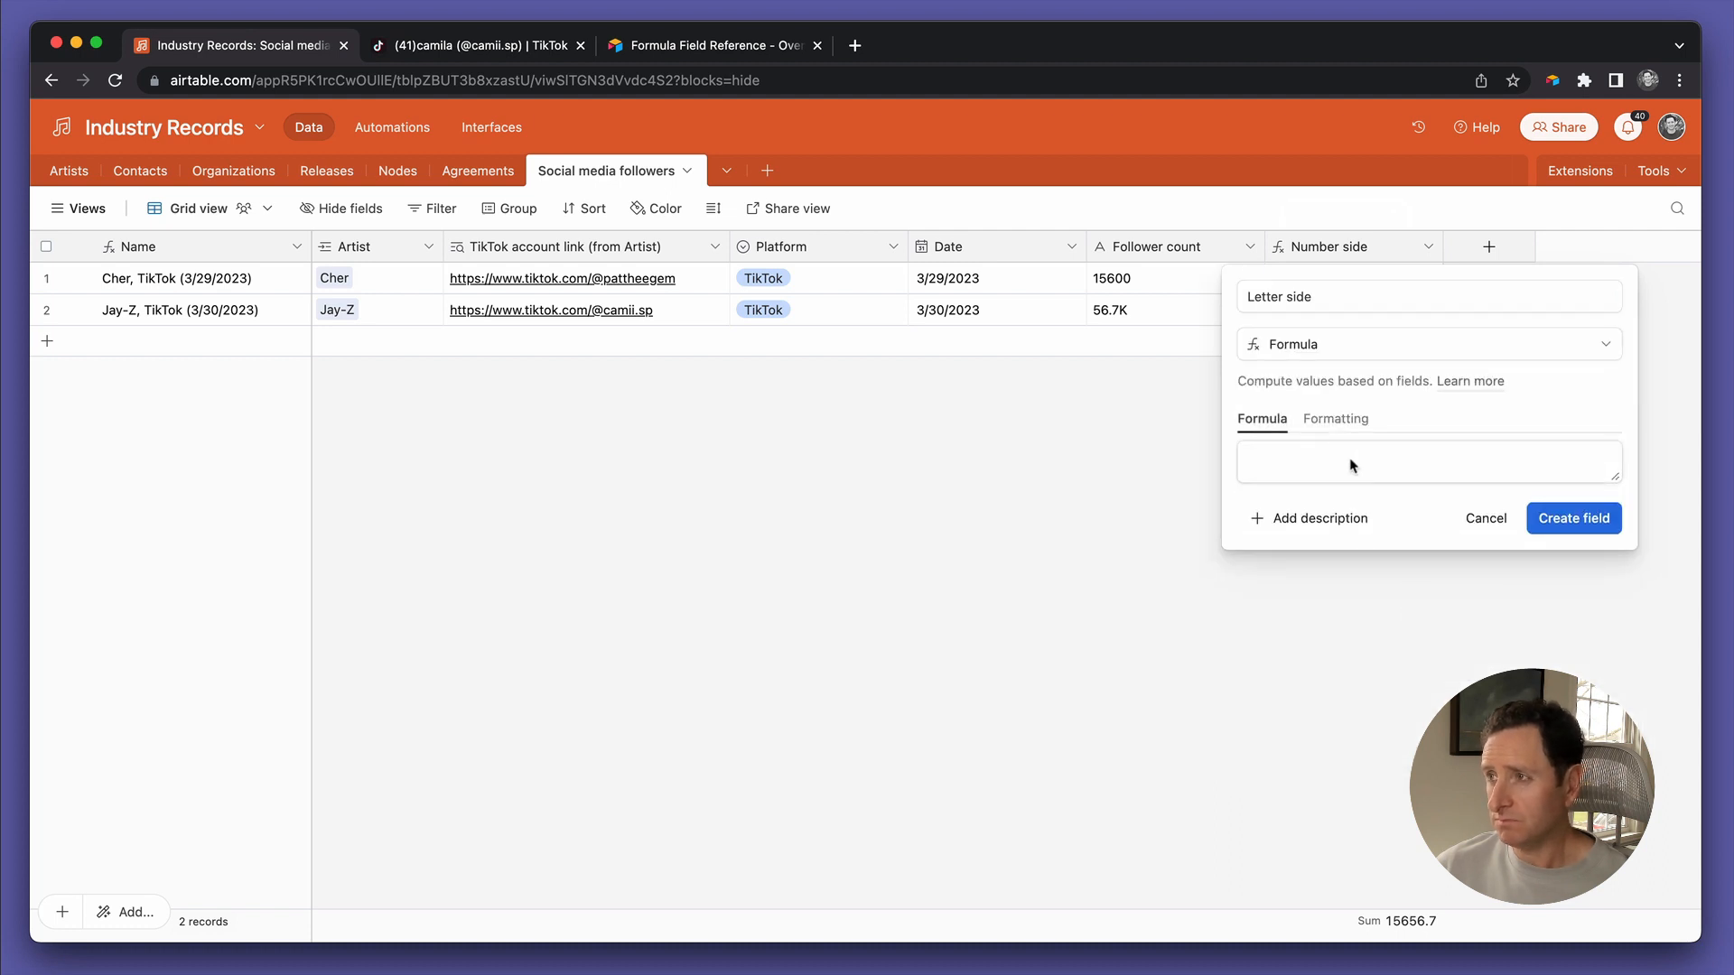
# Enter FIND("K",{Follower count}) as the formula and create the Letter side field
pyautogui.click(1352, 465)
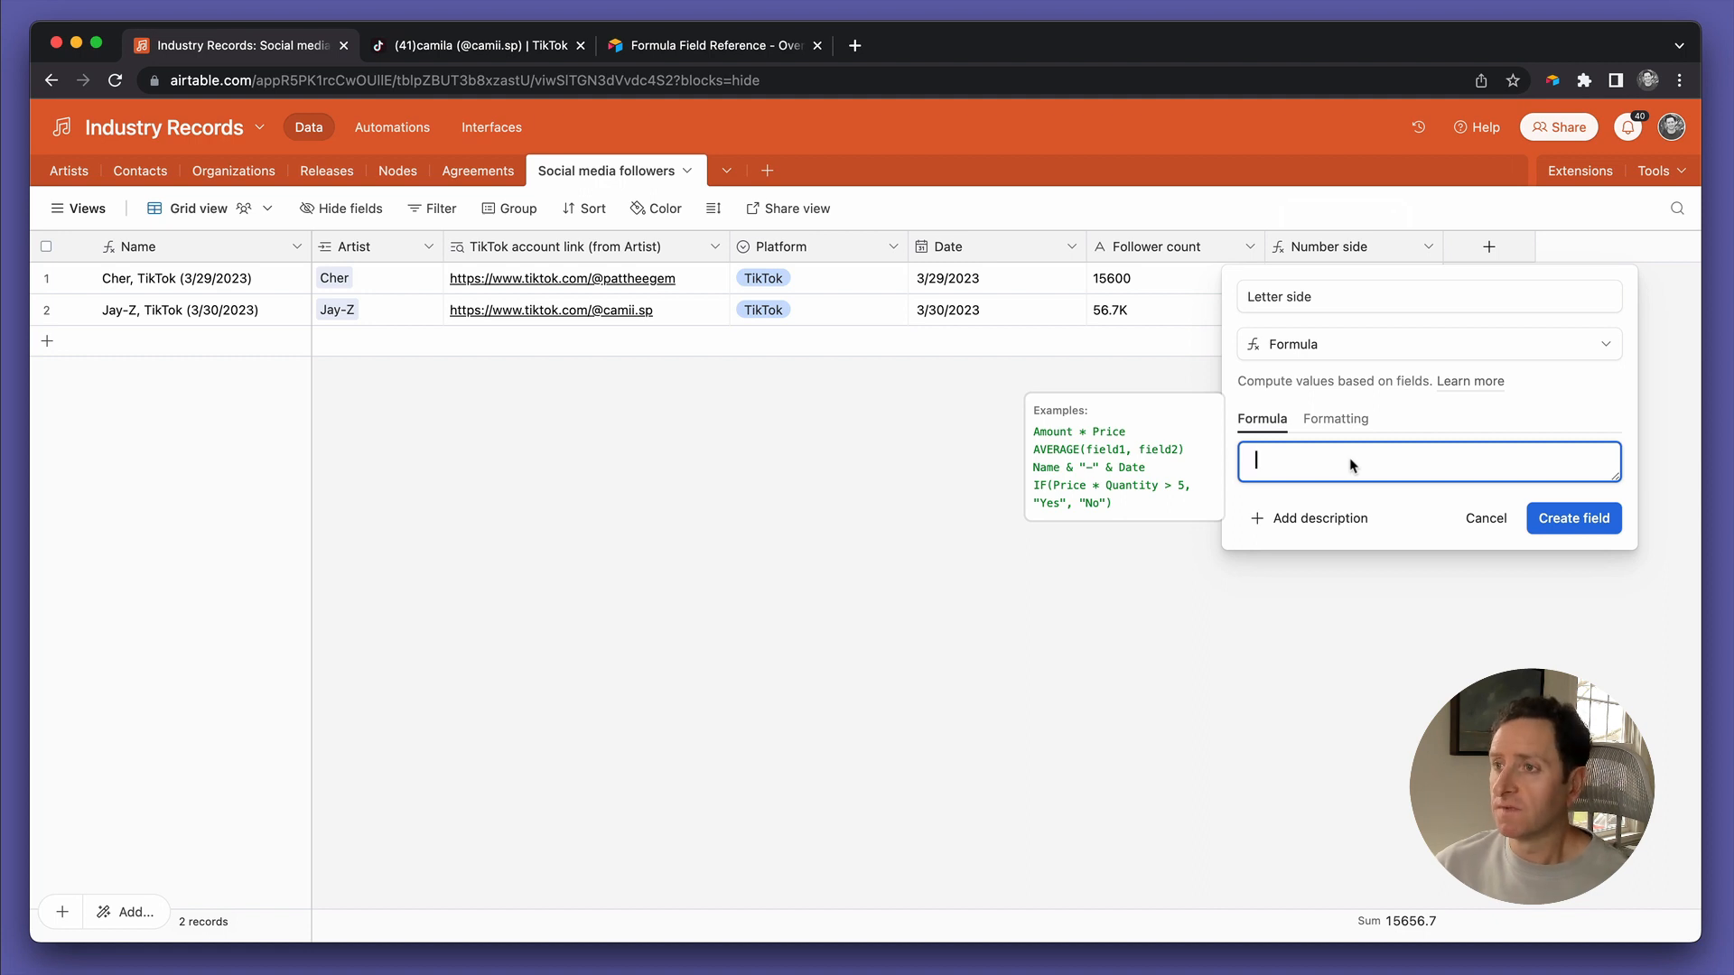
pyautogui.write('find')
pyautogui.press('Tab')
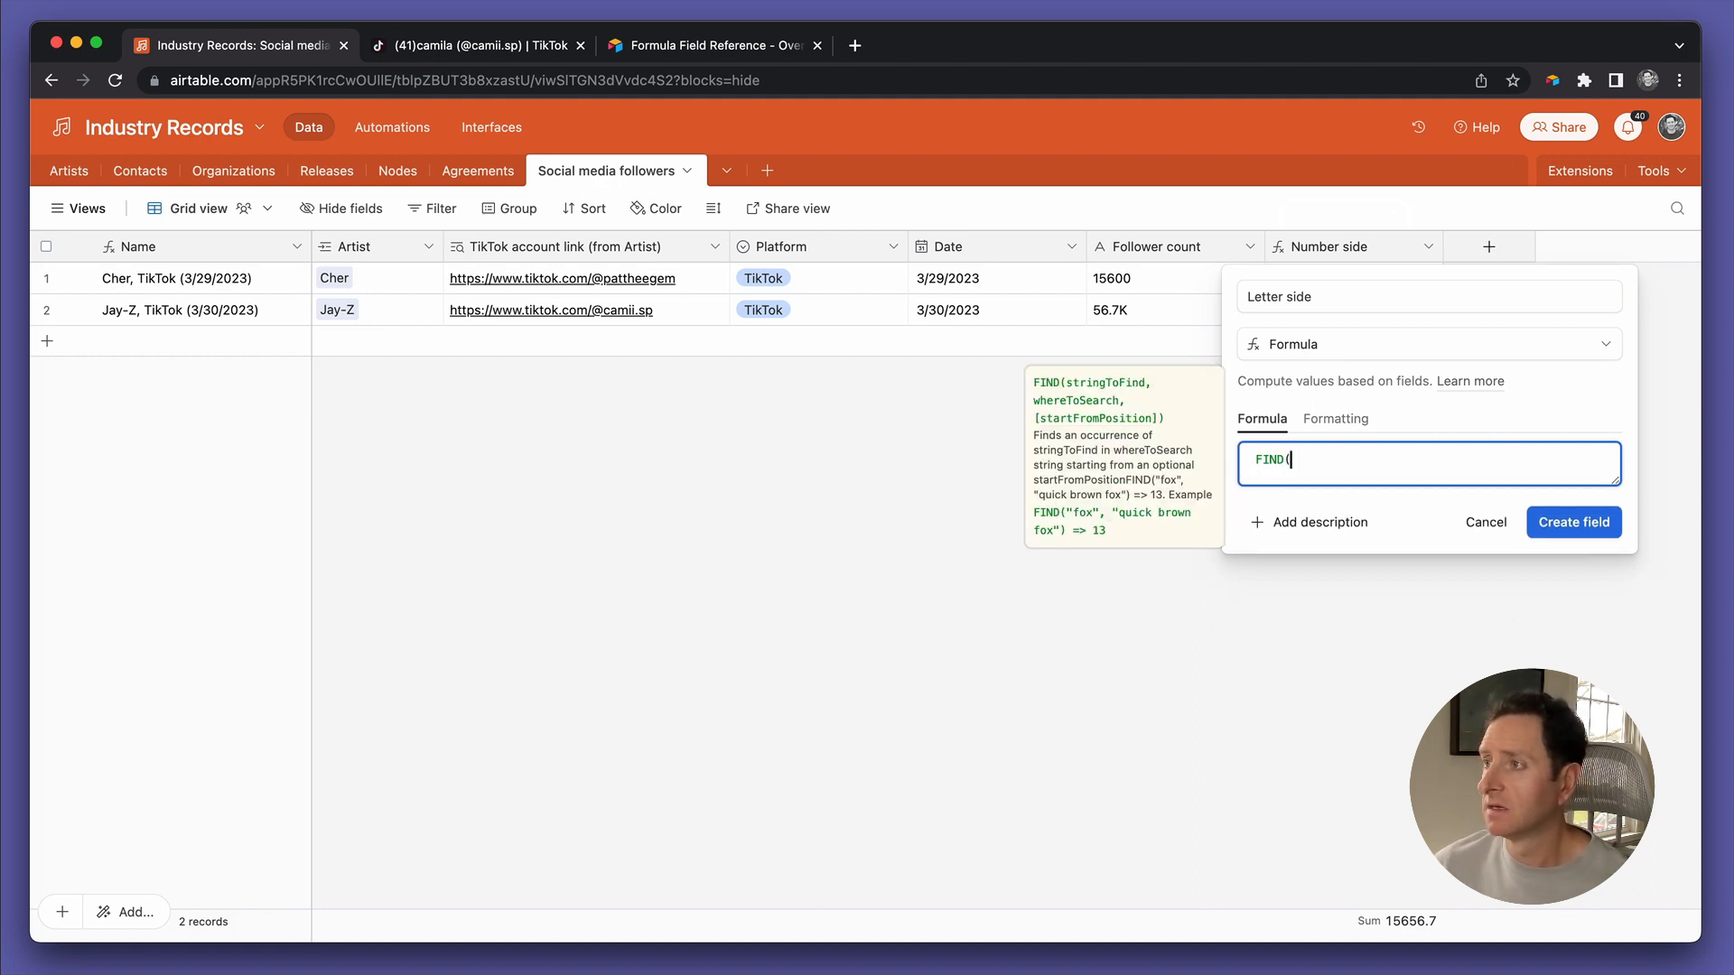
pyautogui.write('"K"')
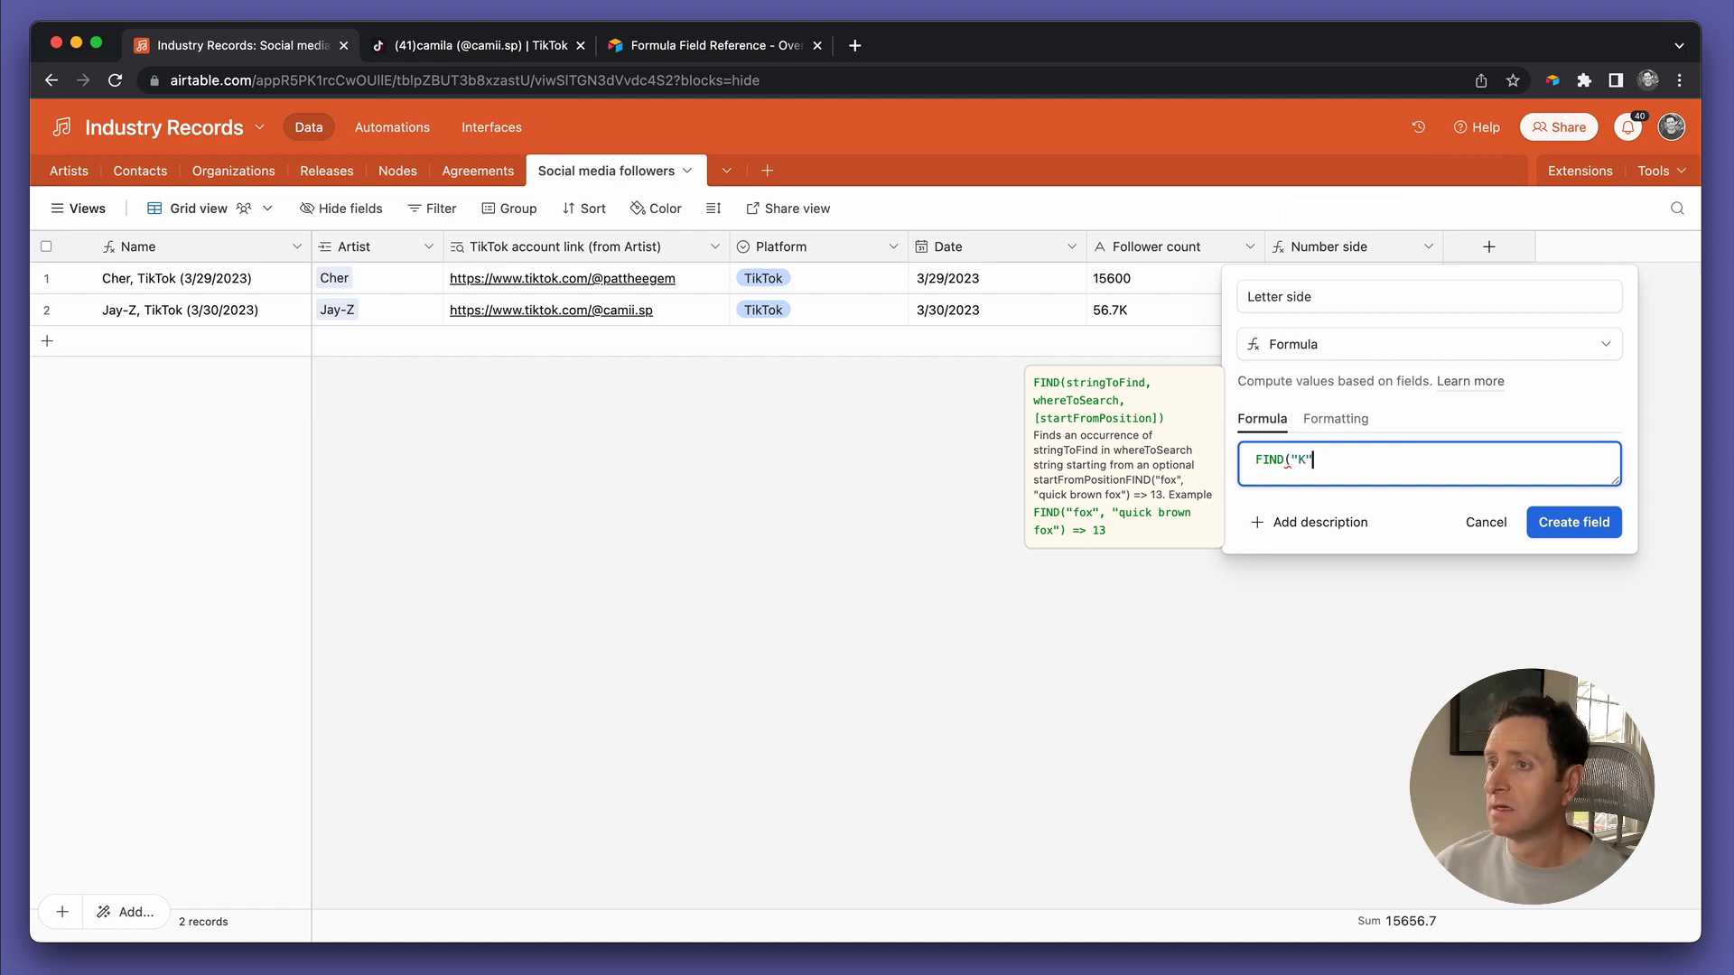
pyautogui.write(',')
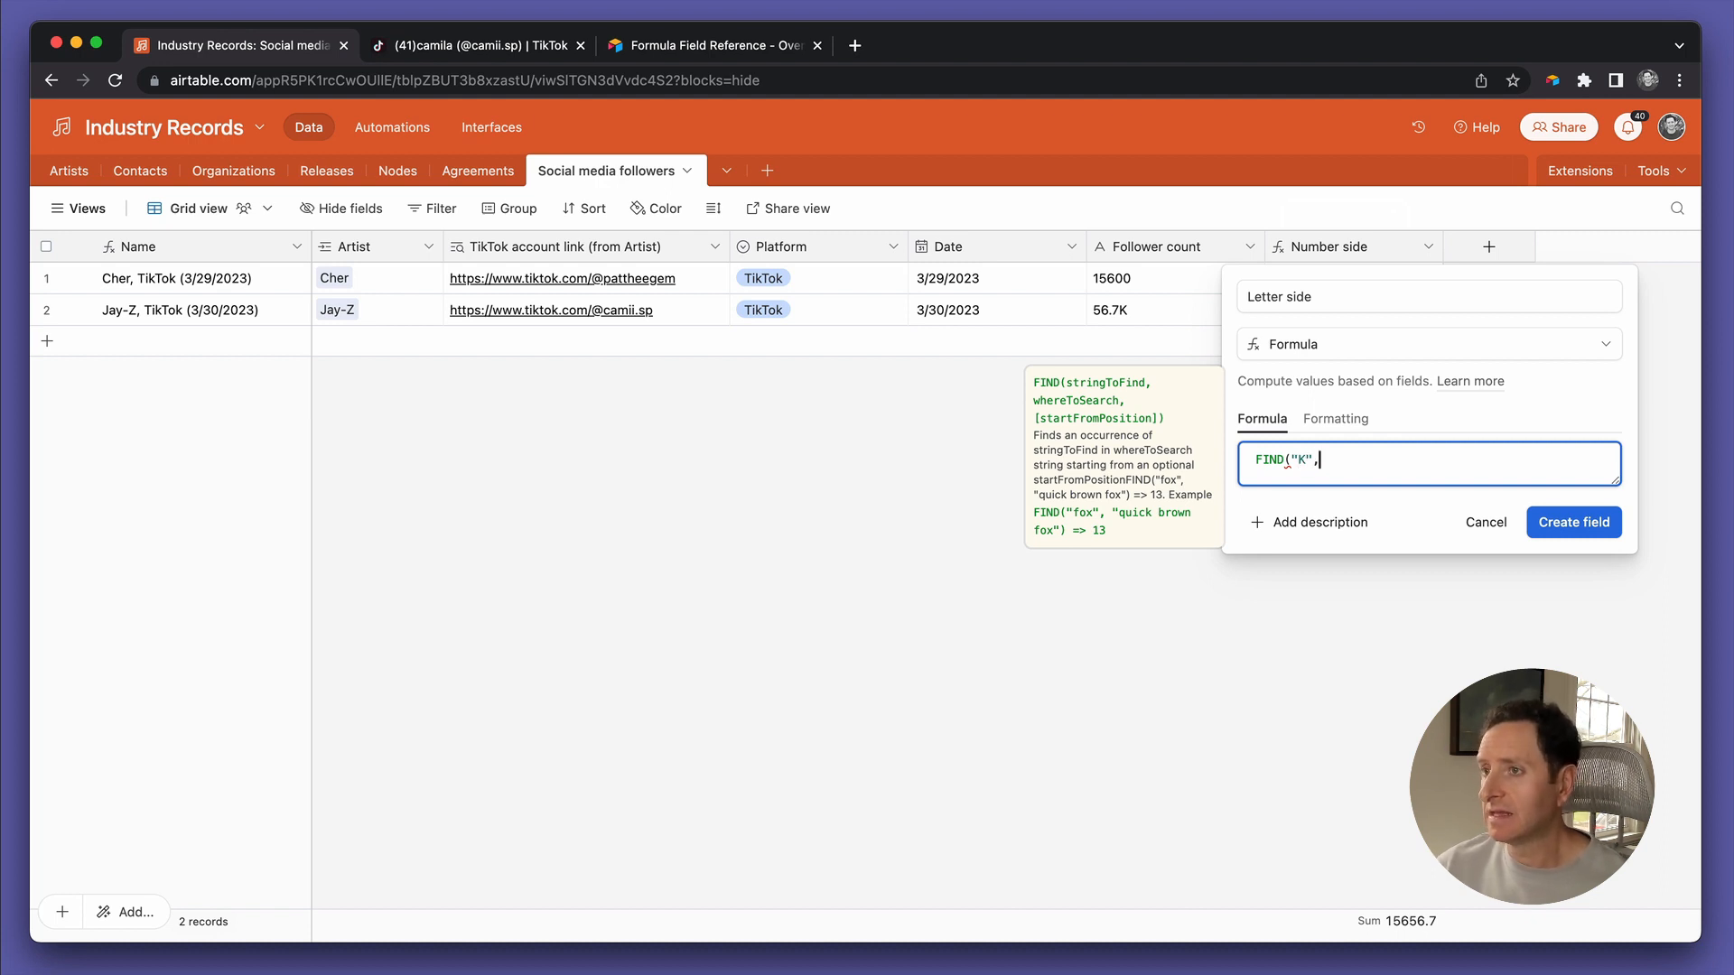
pyautogui.write('foll')
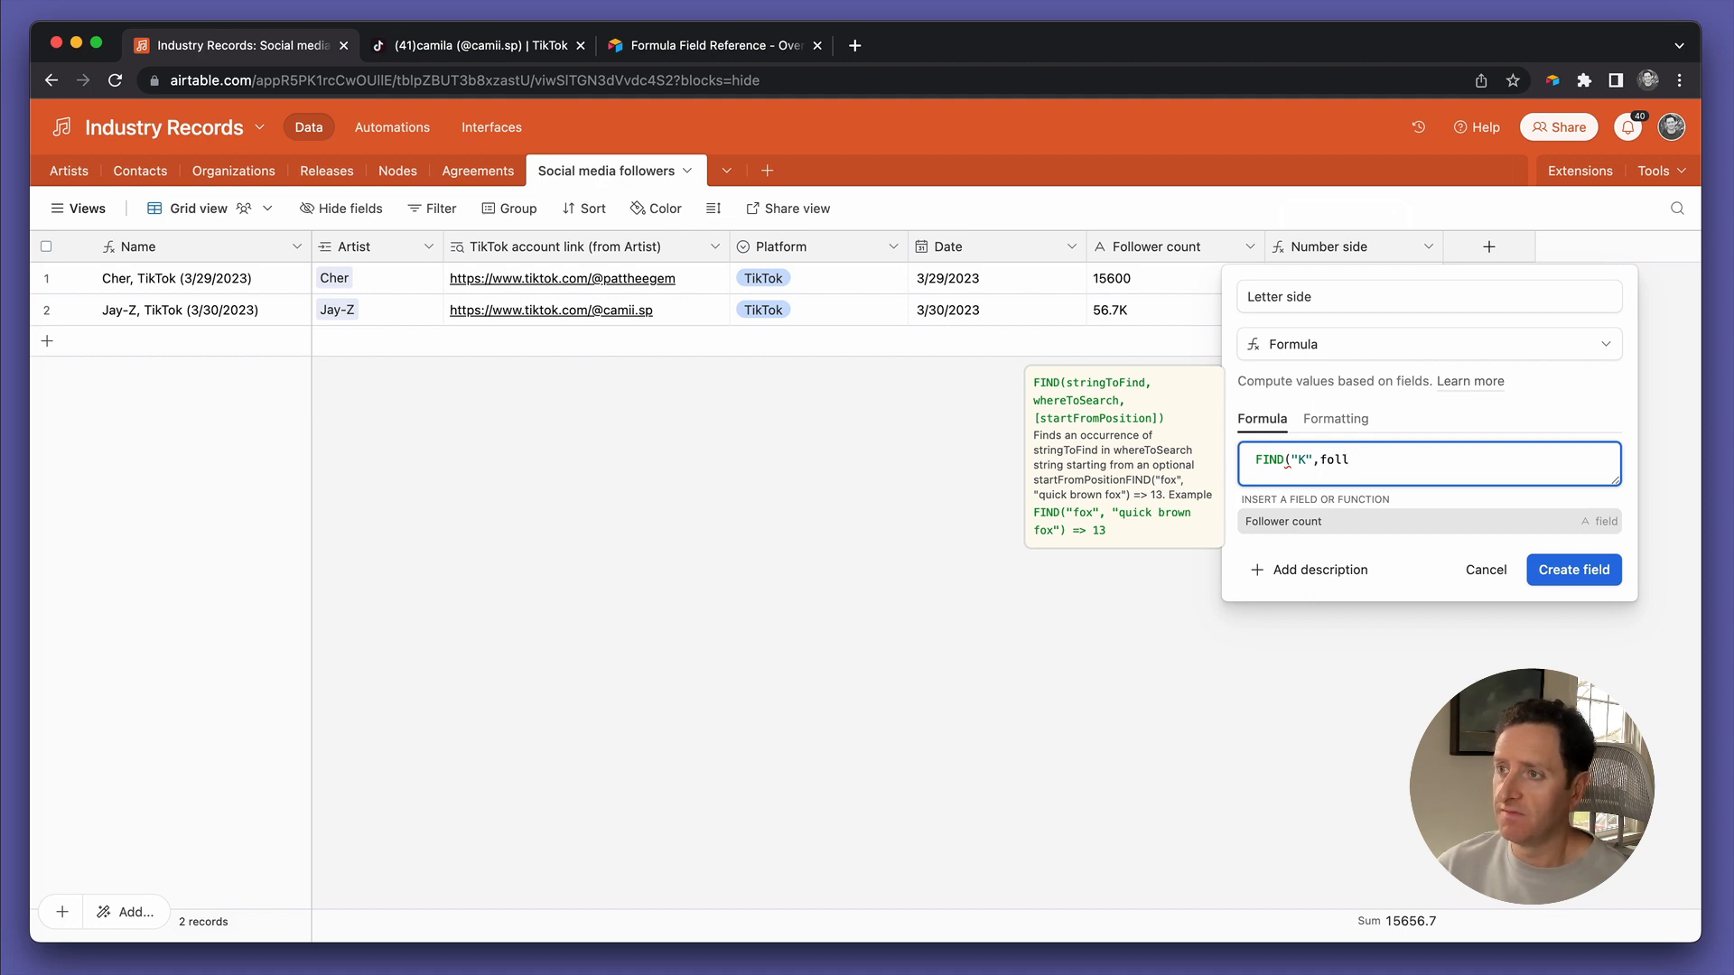
pyautogui.press('Tab')
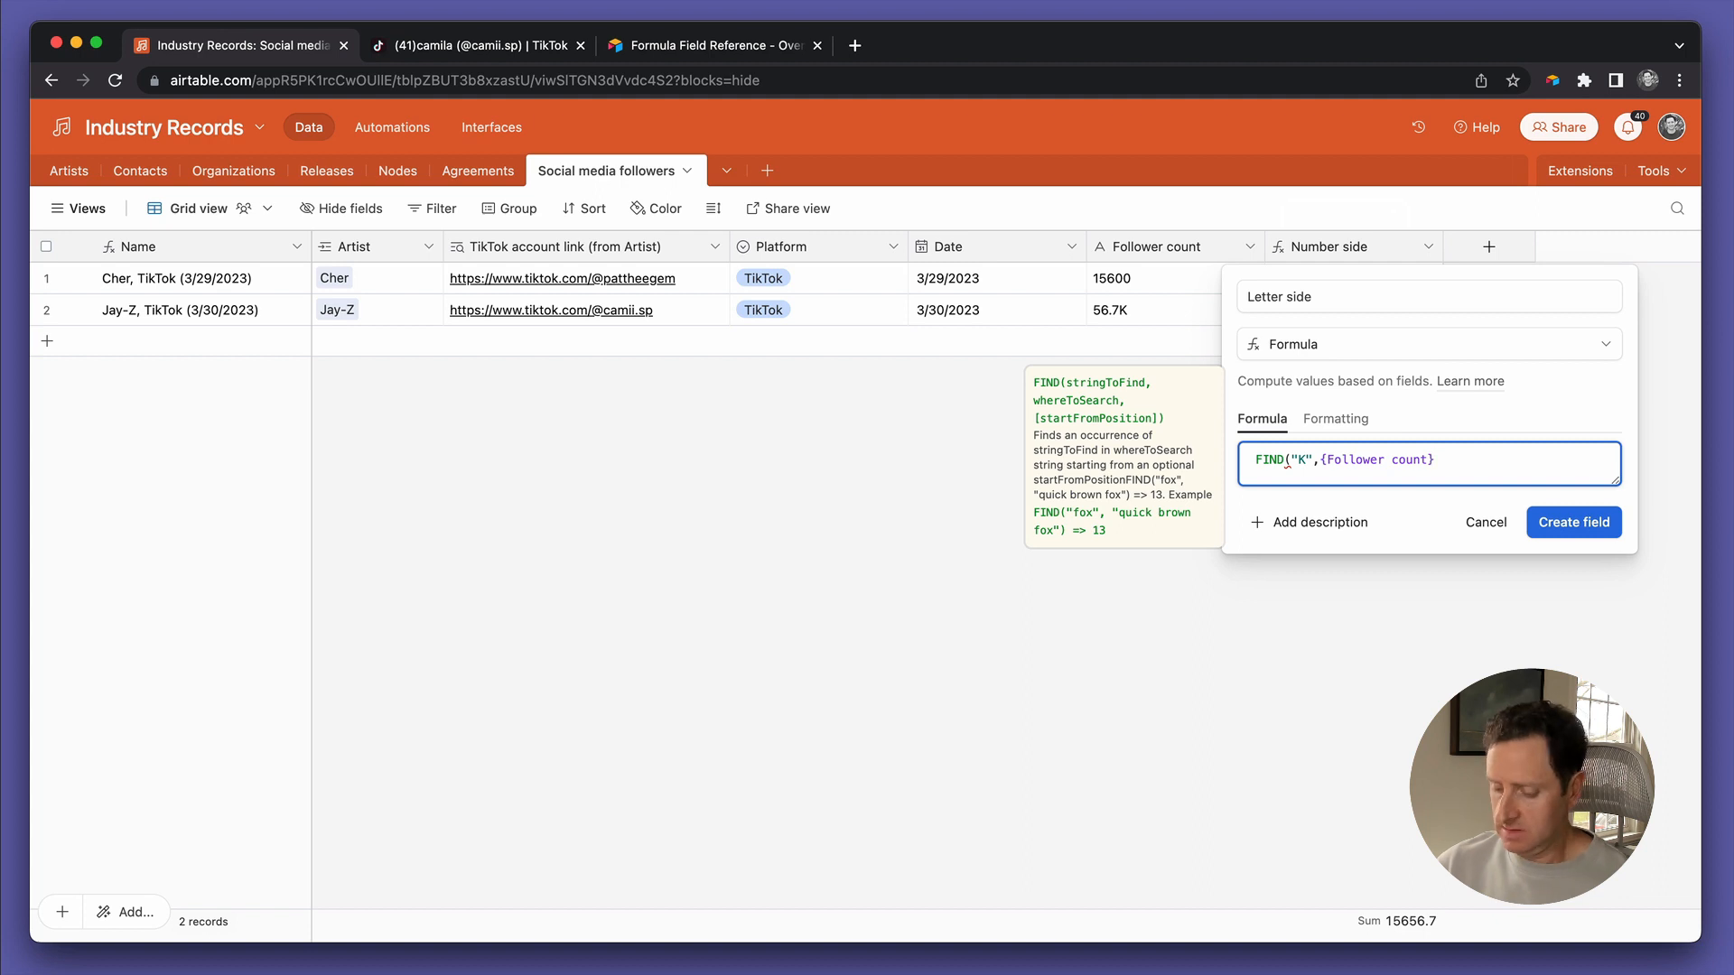
pyautogui.write(')')
pyautogui.click(1553, 522)
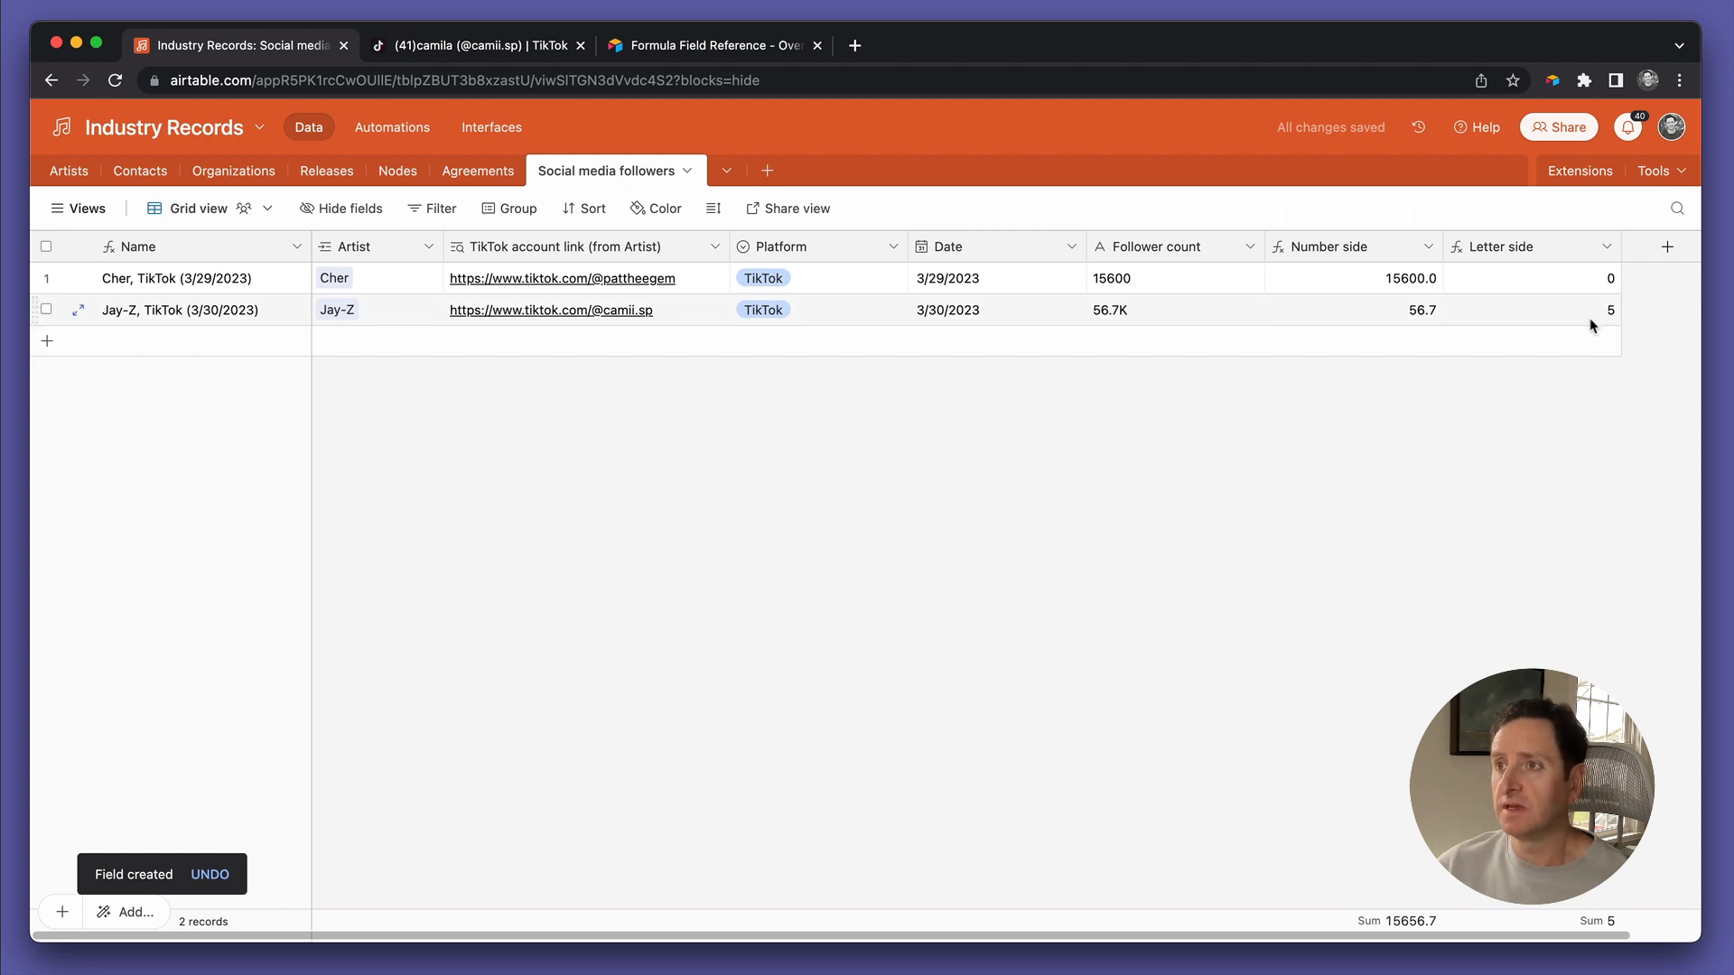
# Change the Letter side formula to IF(FIND("K",{Follower count})>0,1000,1) and save, so Jay-Z shows 1000
pyautogui.doubleClick(1536, 254)
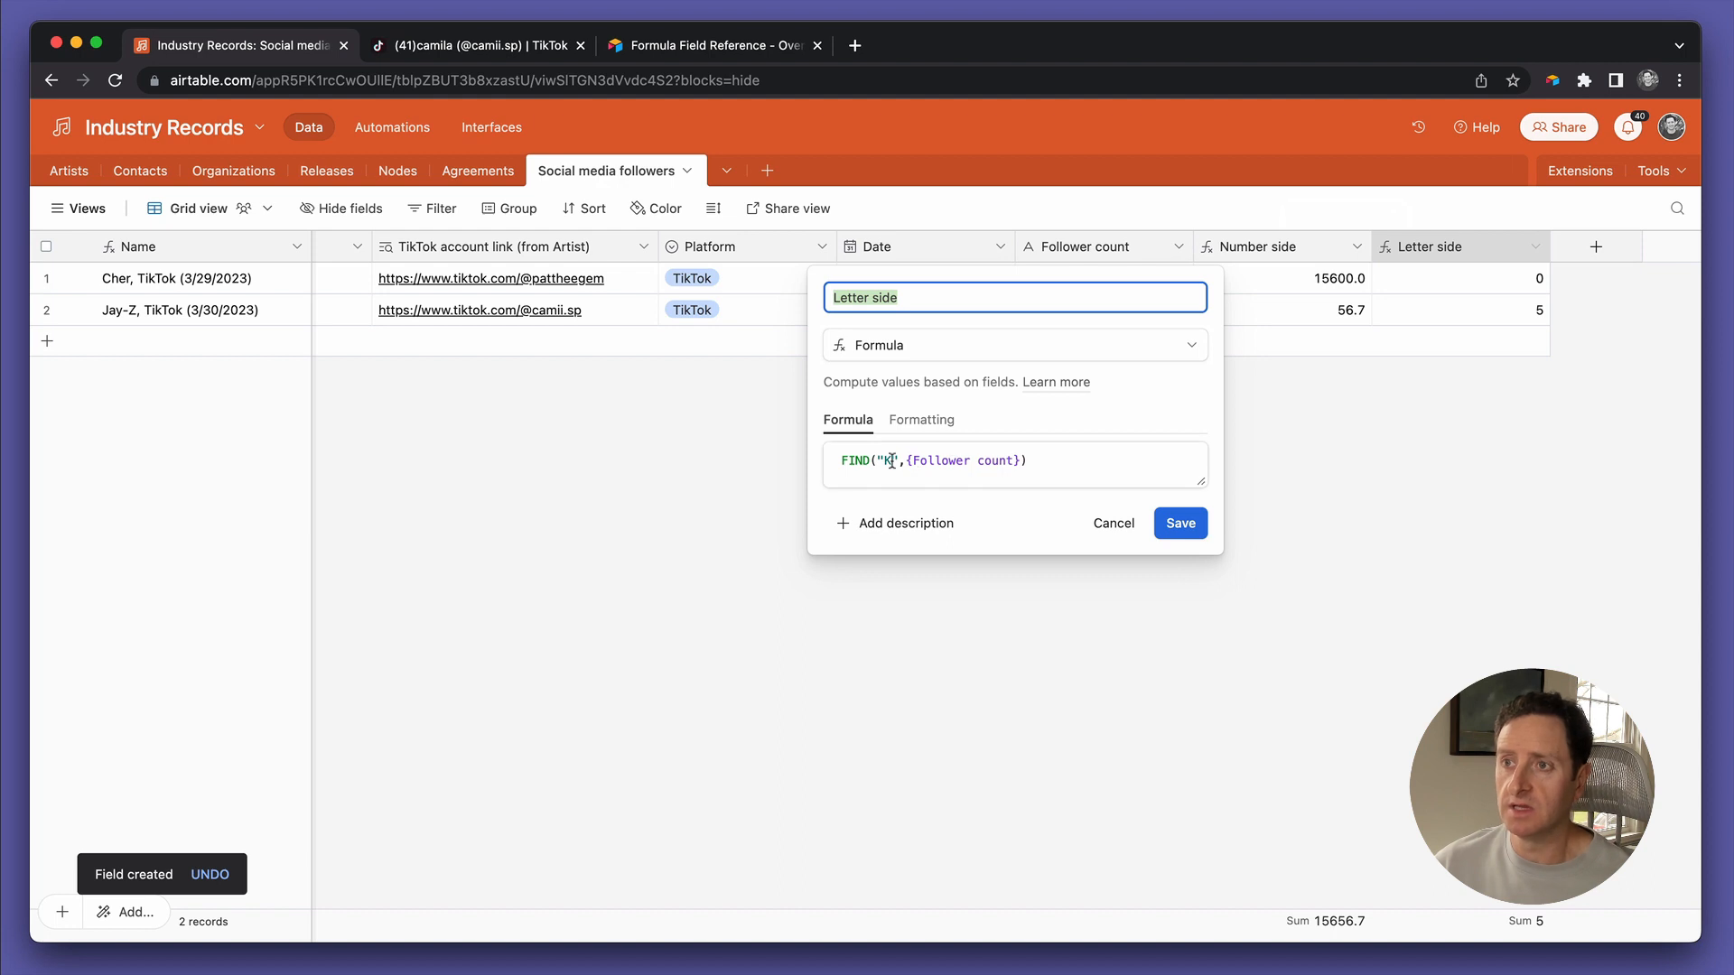
pyautogui.click(1043, 464)
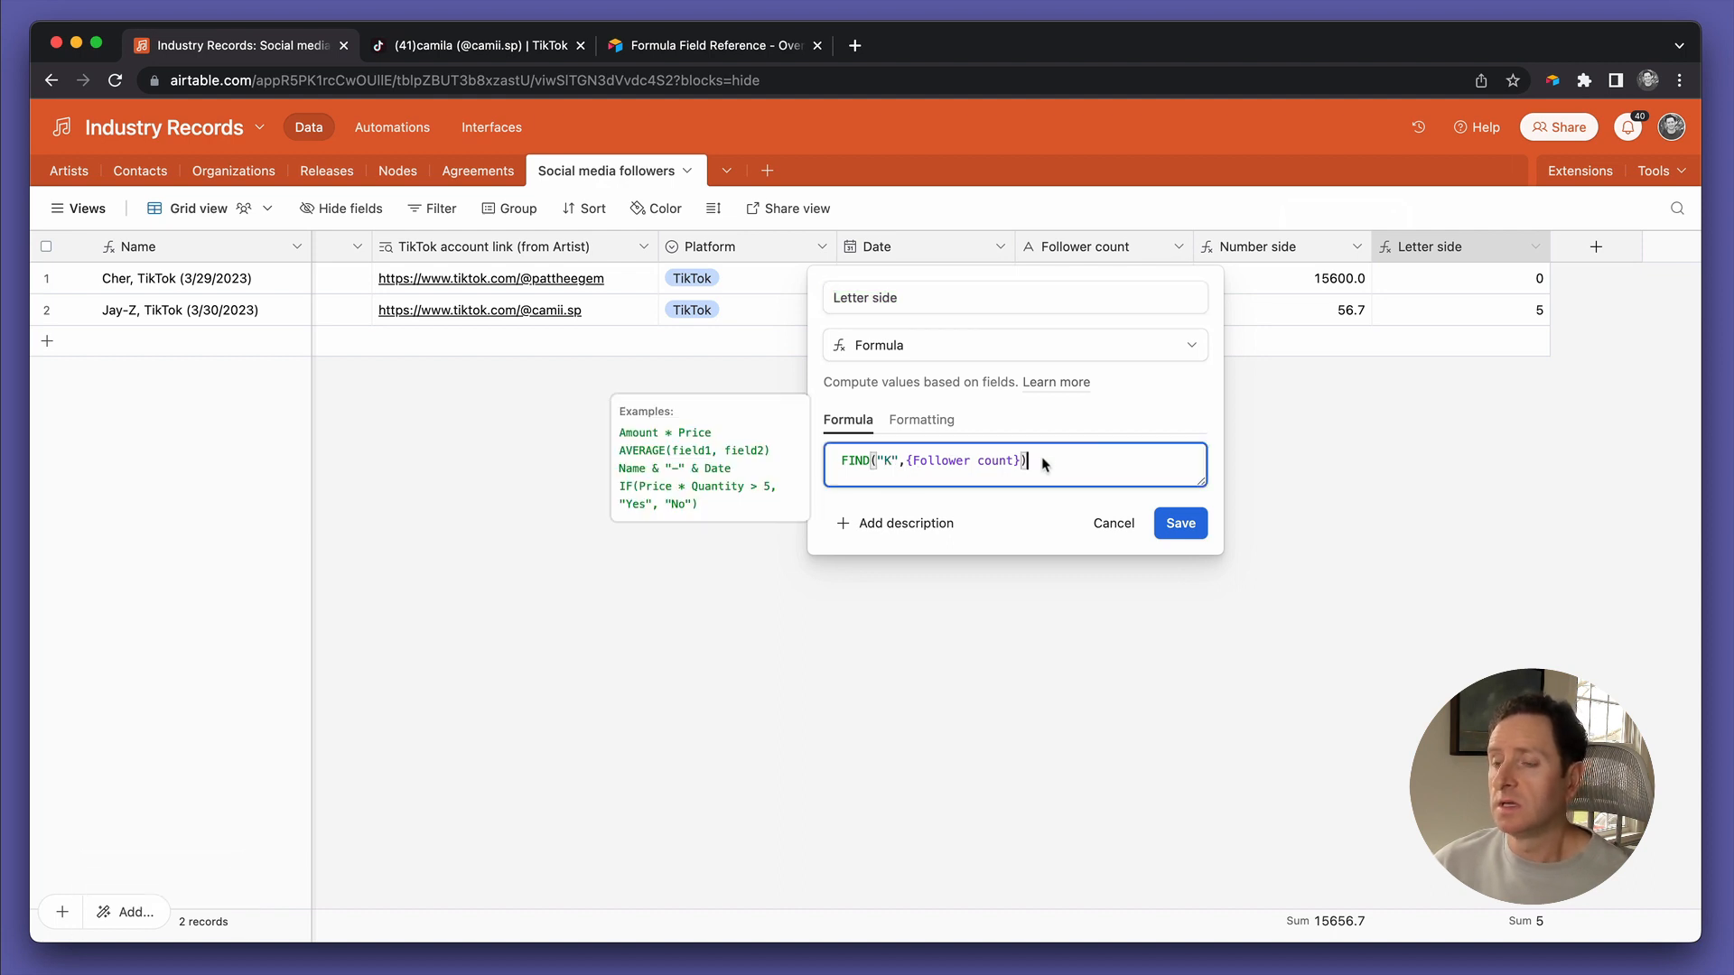
pyautogui.press('super+a')
pyautogui.press('super+c')
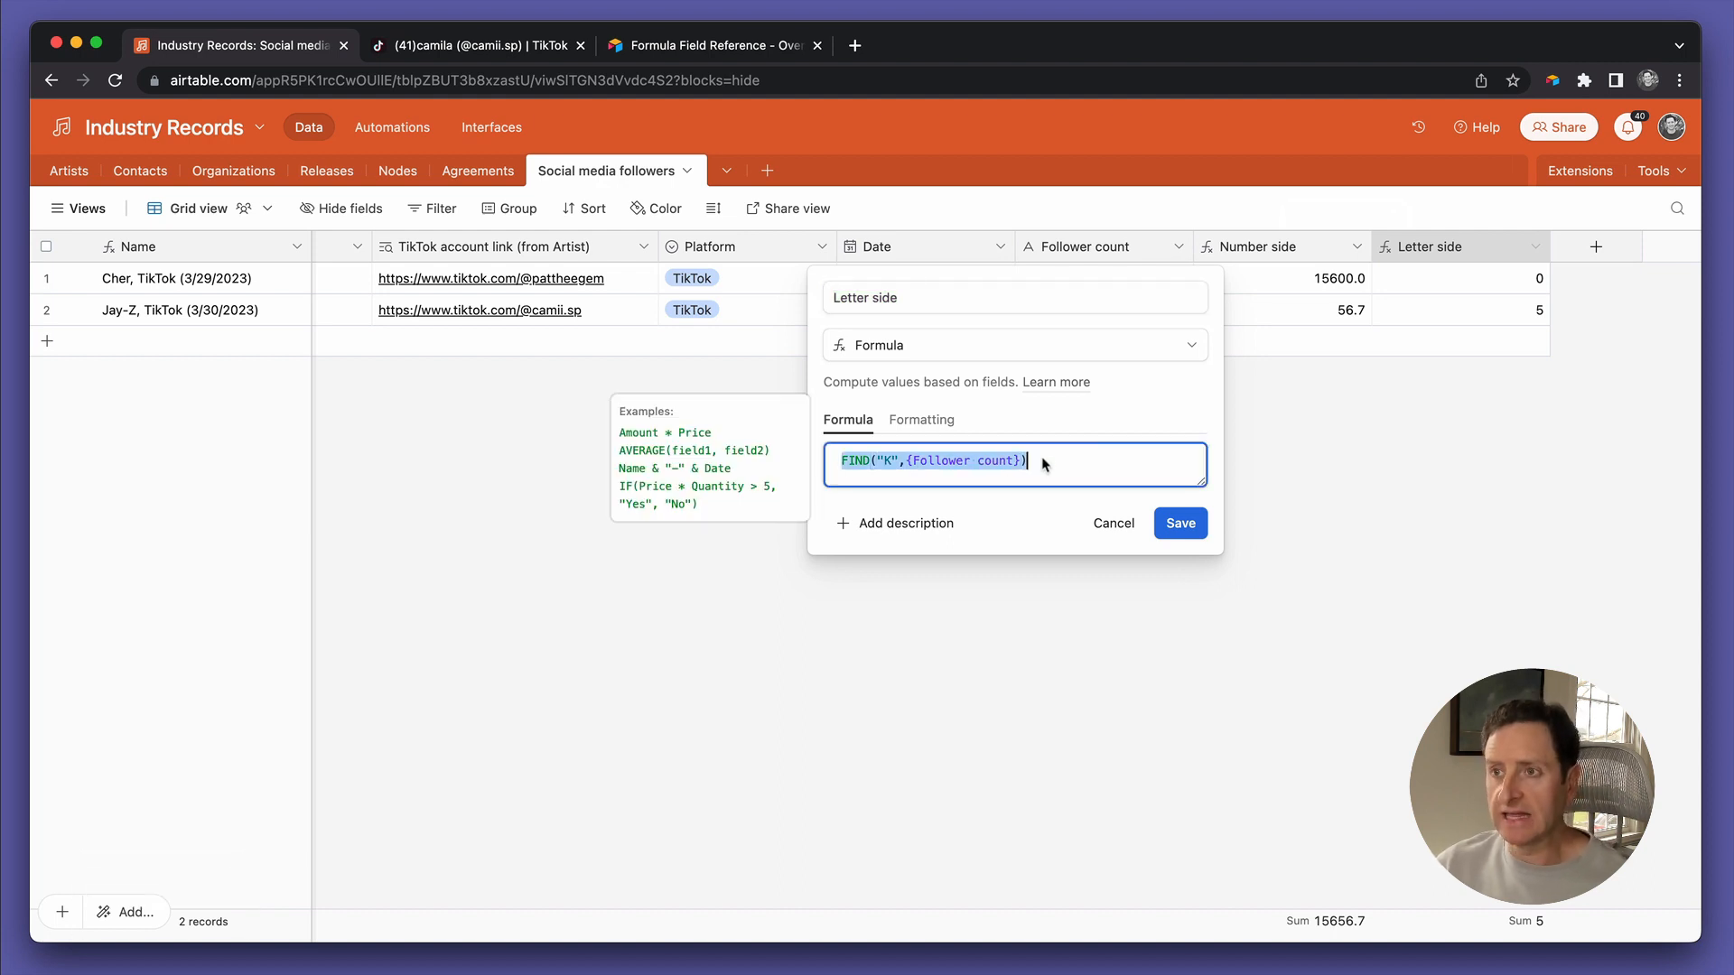
pyautogui.press('BackSpace')
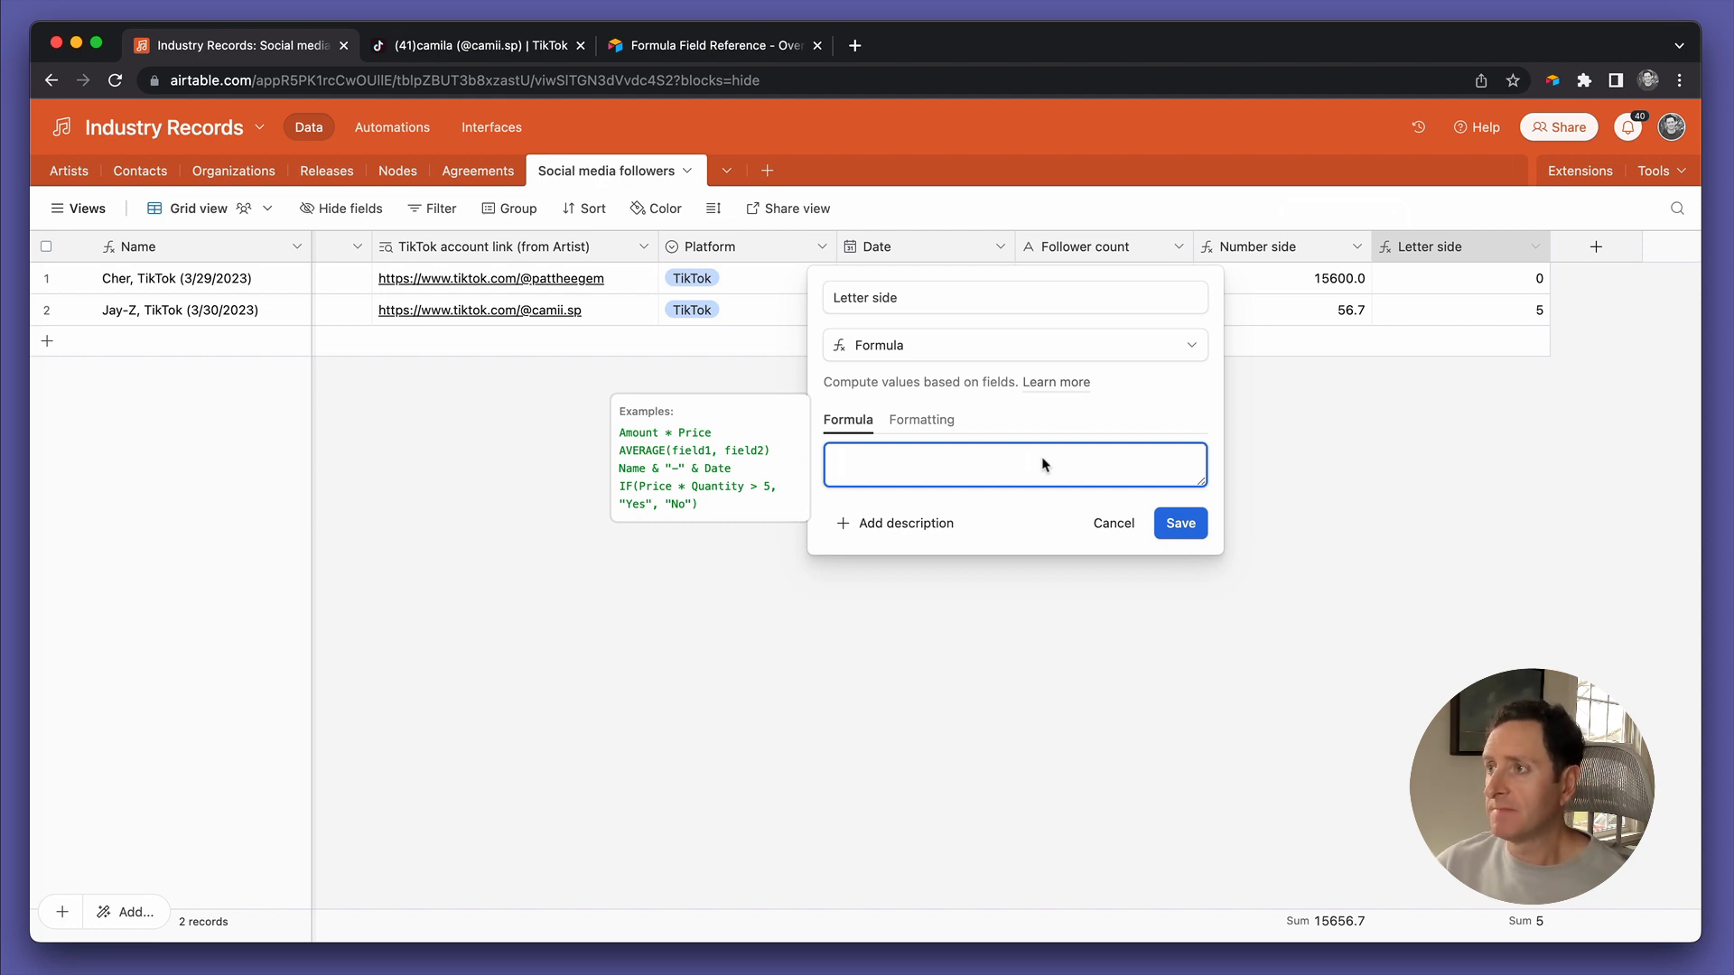
pyautogui.write('IF(')
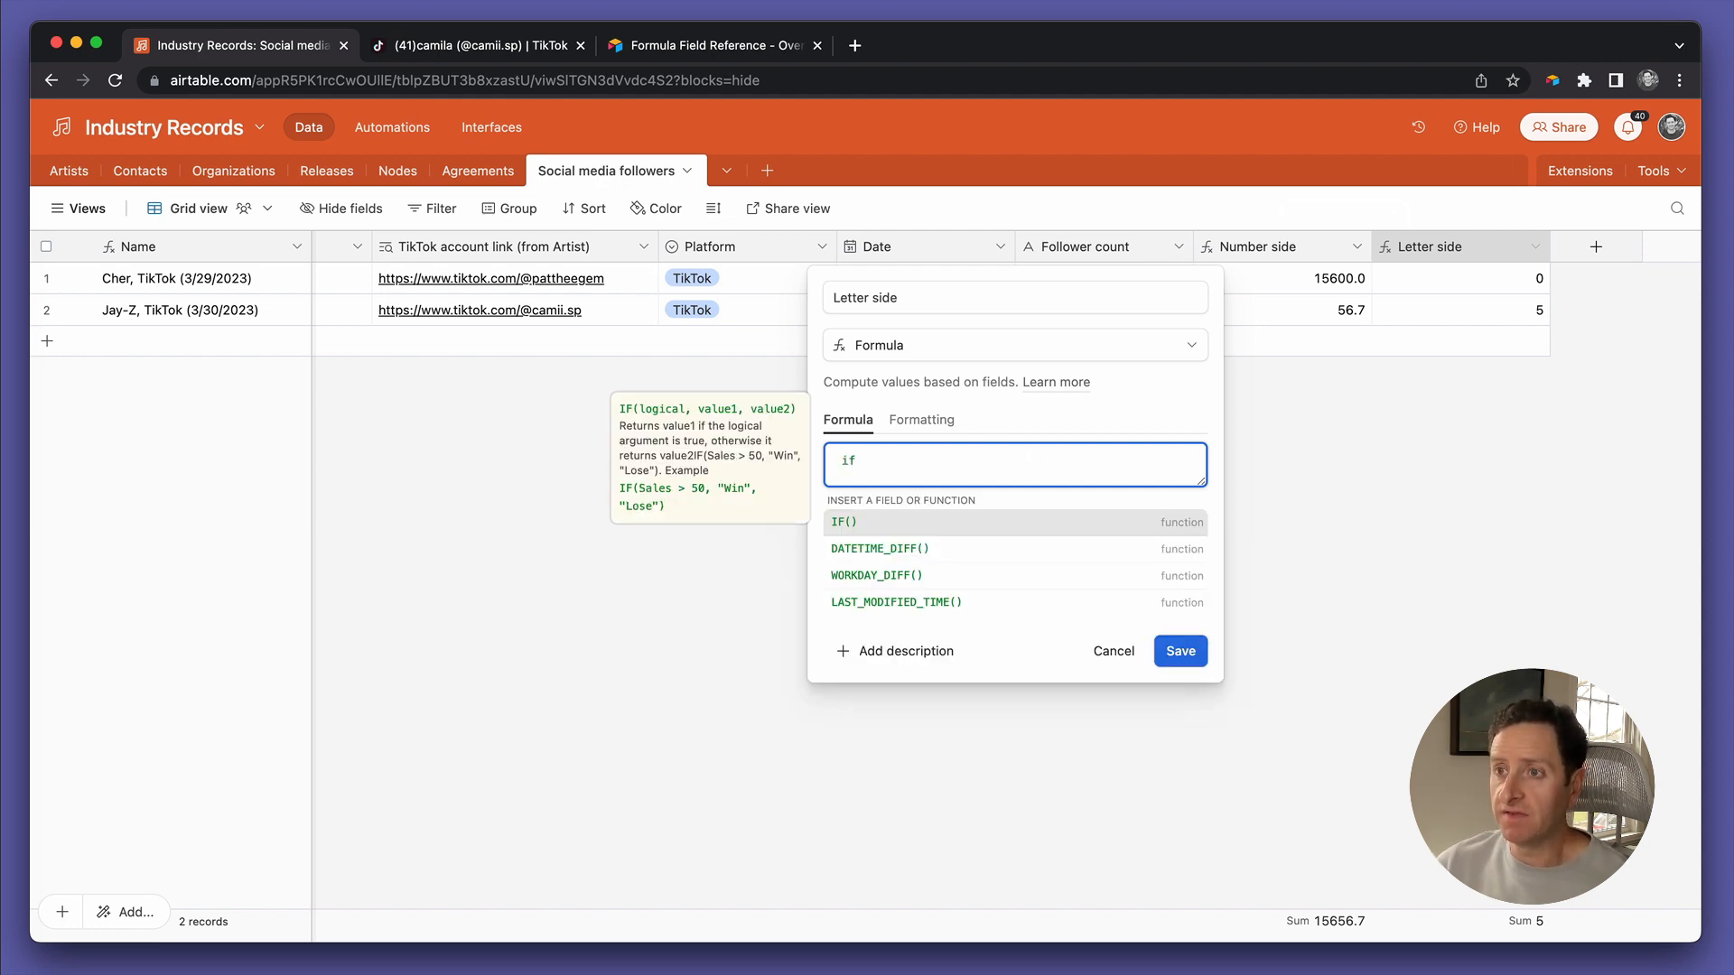
pyautogui.press('super+v')
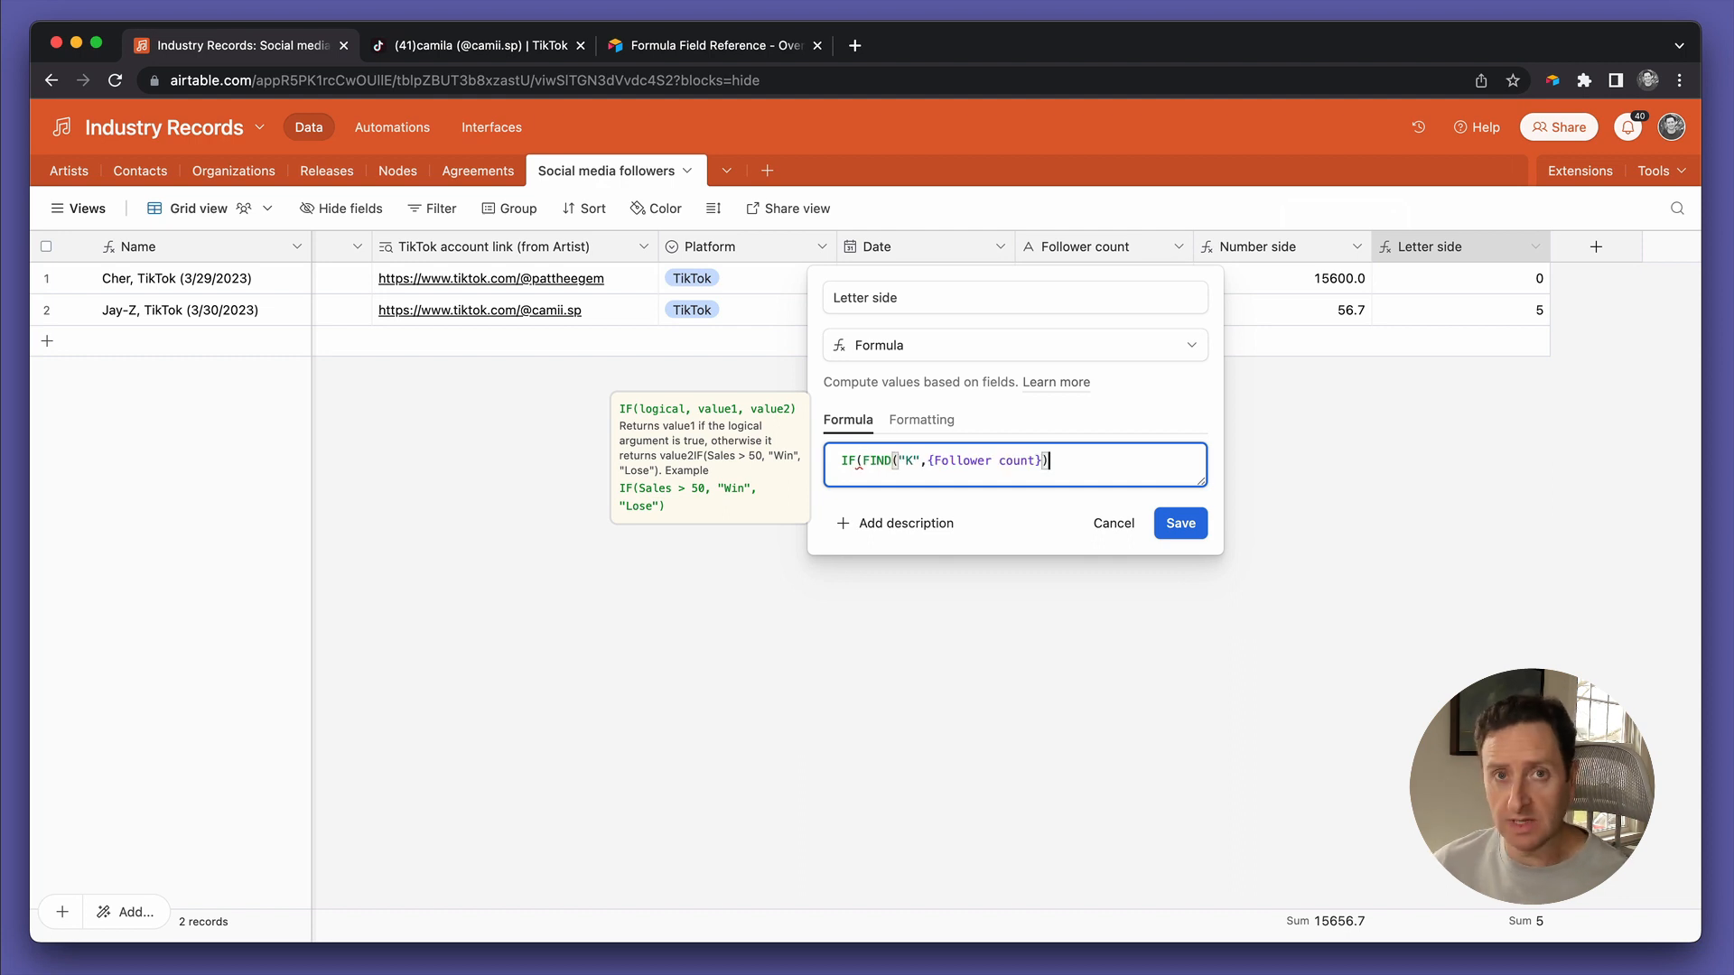
pyautogui.write('>0')
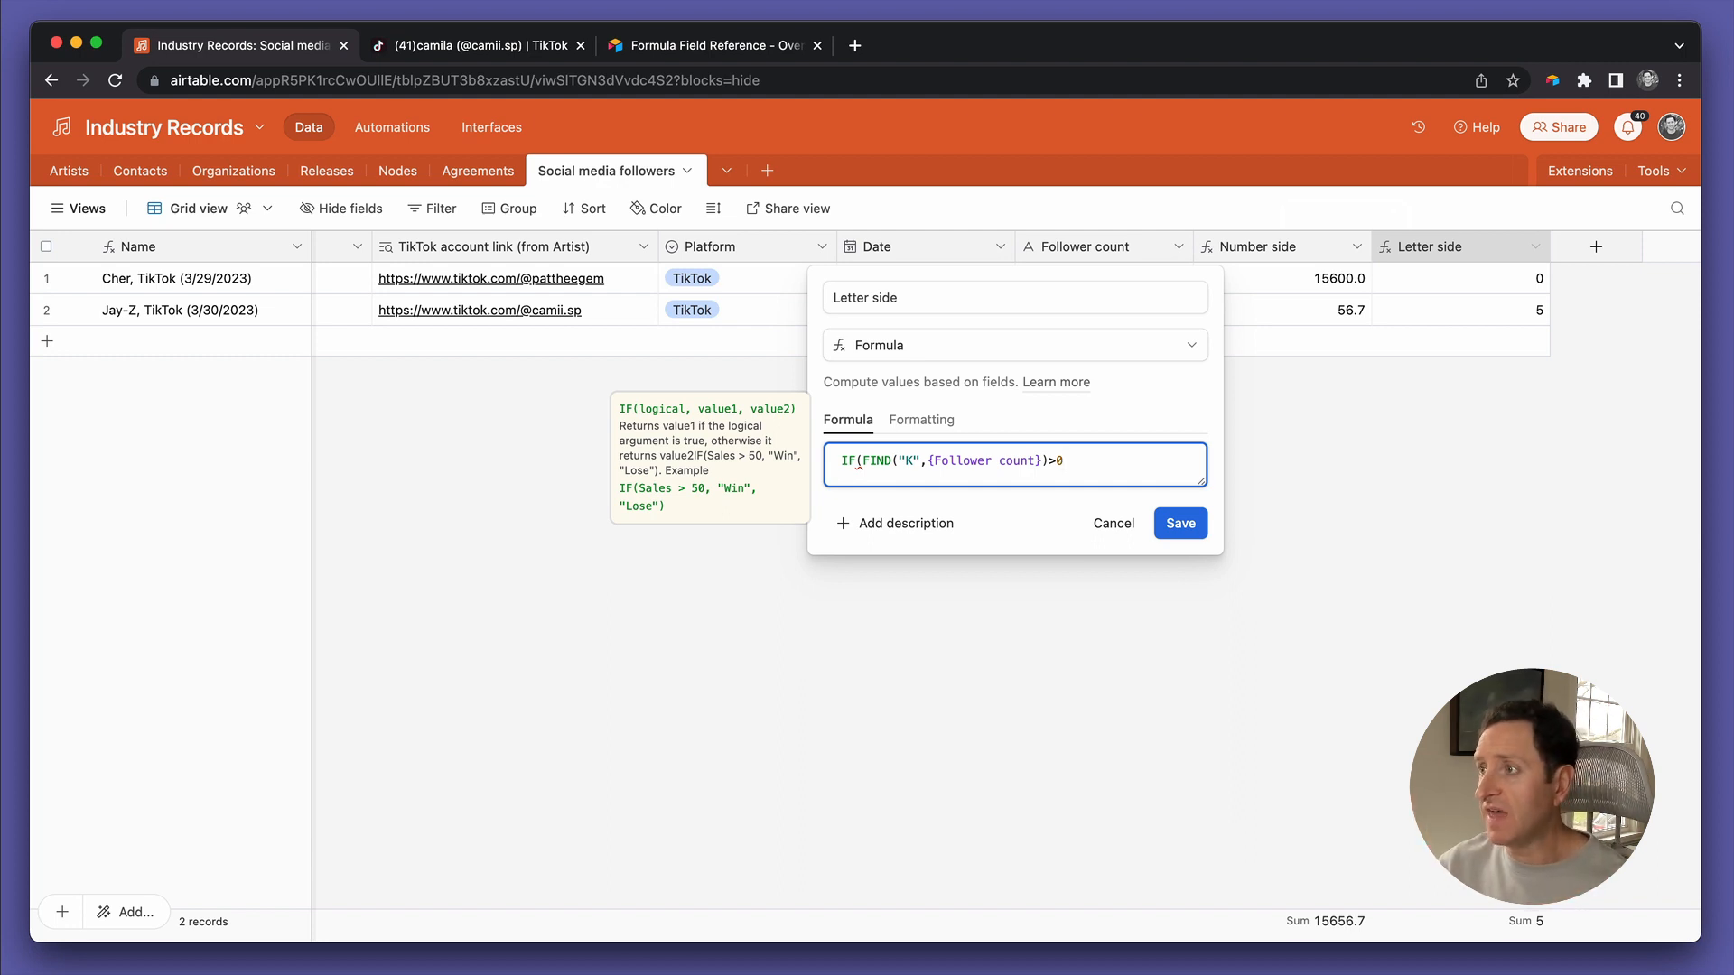
pyautogui.write(',')
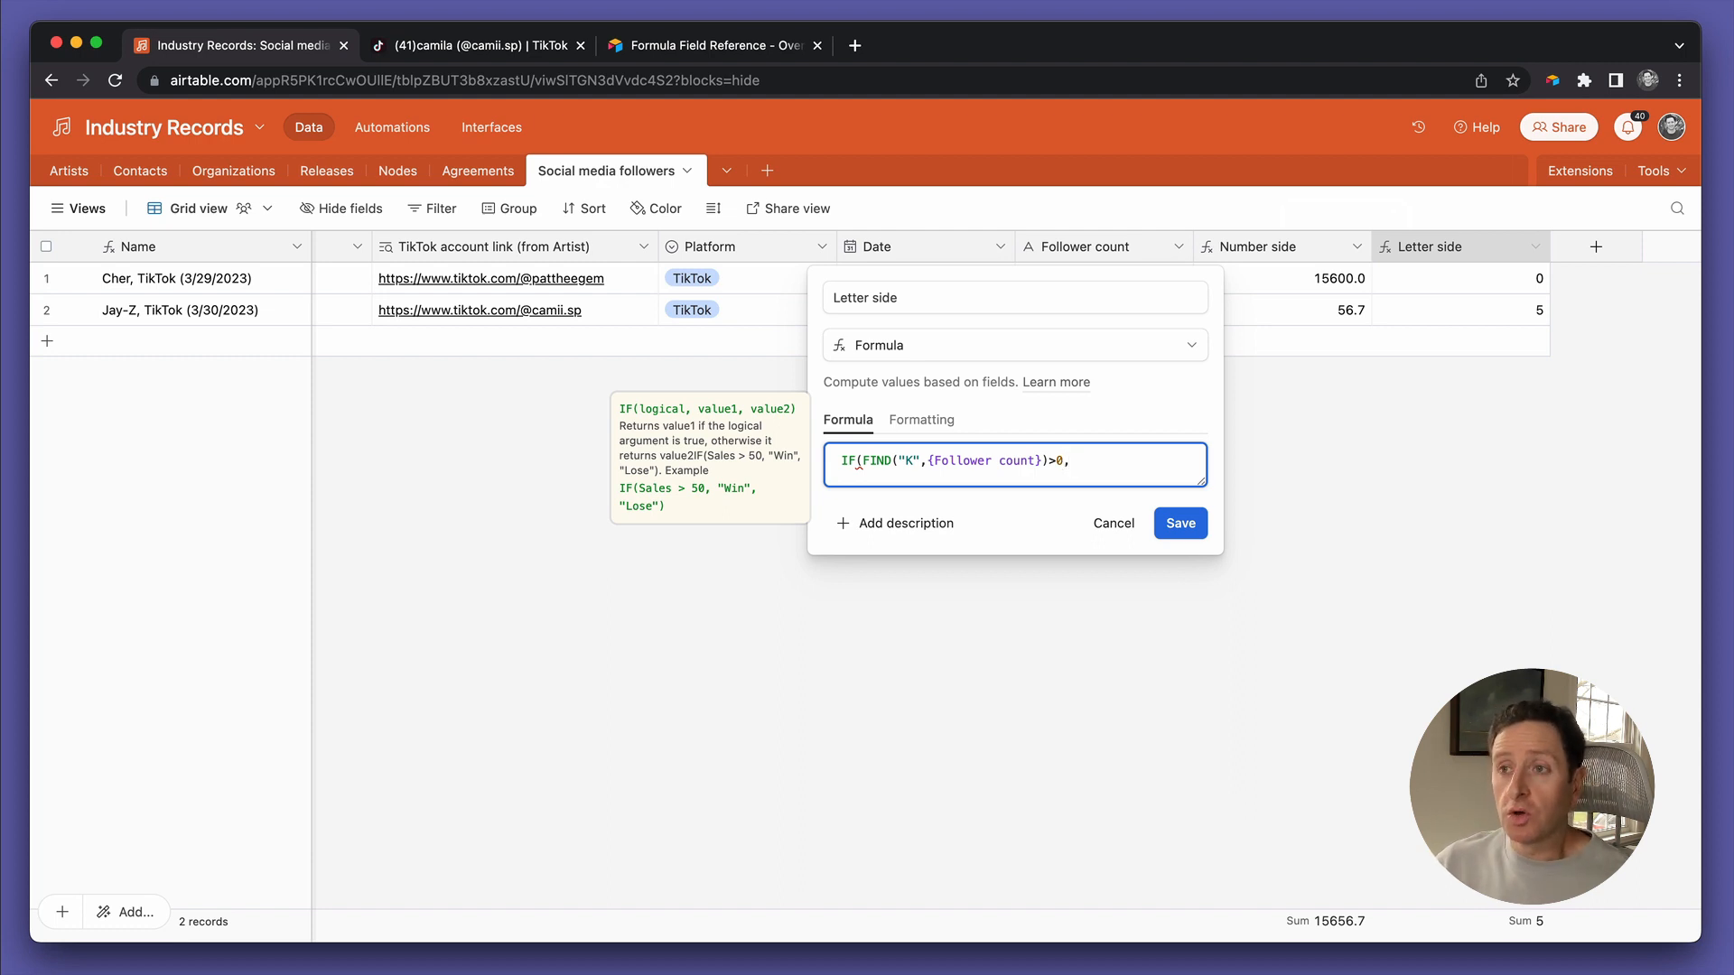
pyautogui.write('1000,1')
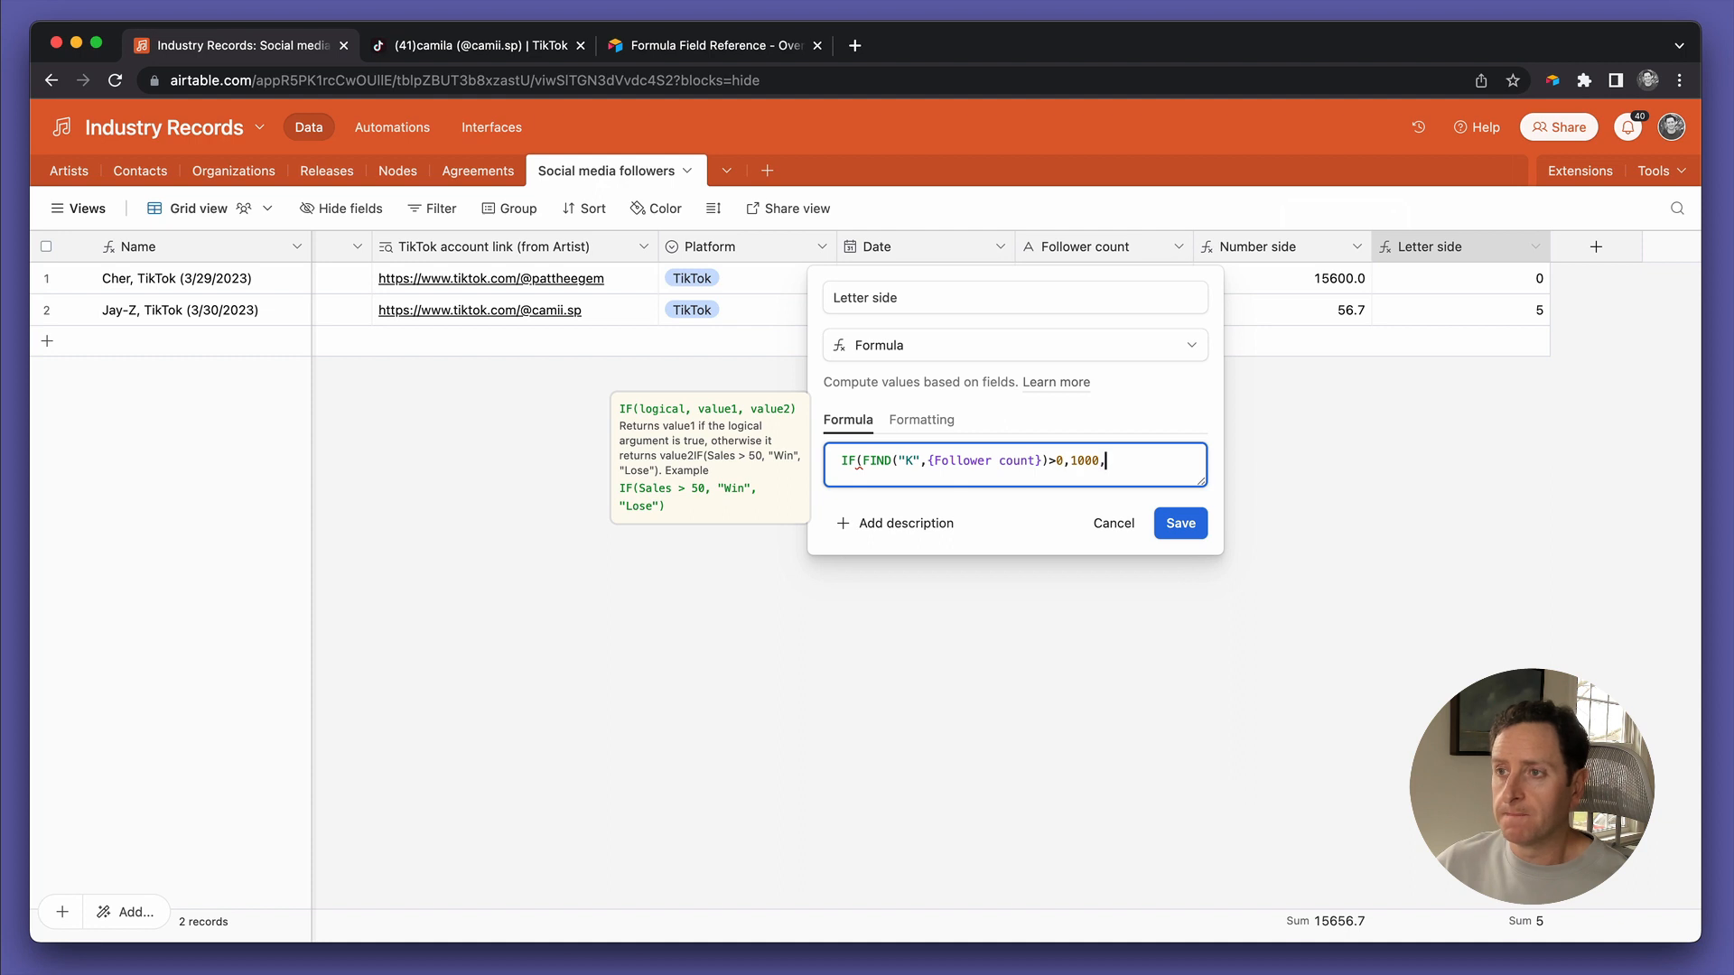
pyautogui.write(')')
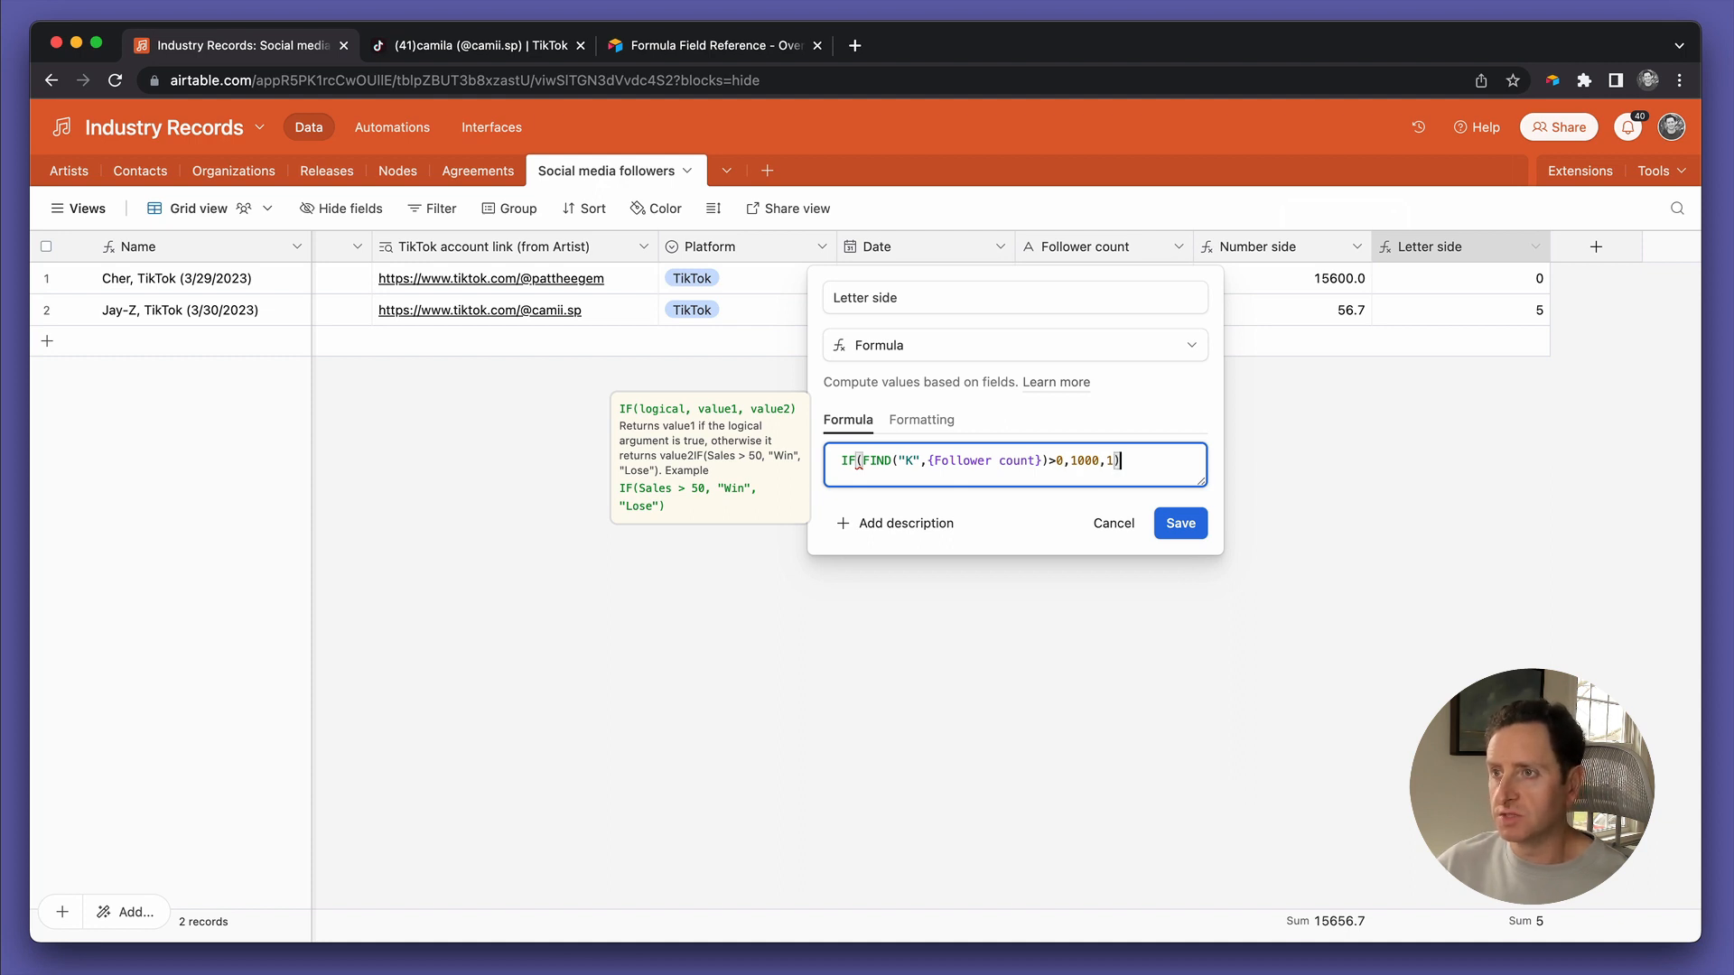
pyautogui.click(1169, 524)
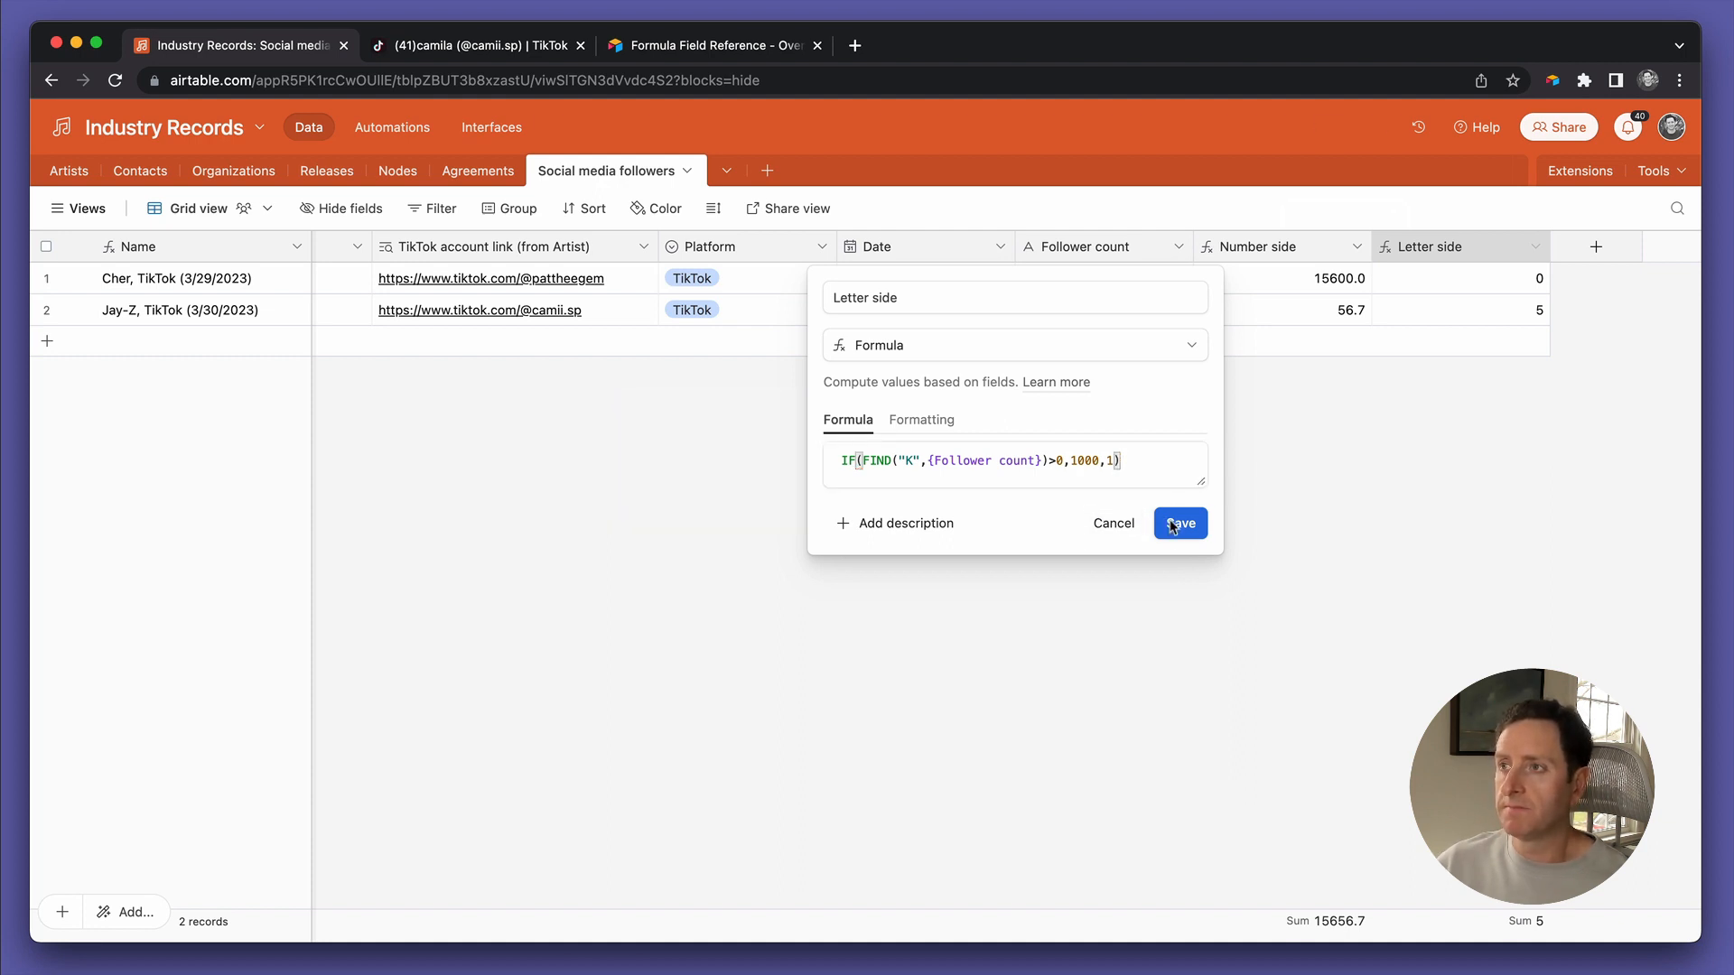
pyautogui.click(1445, 316)
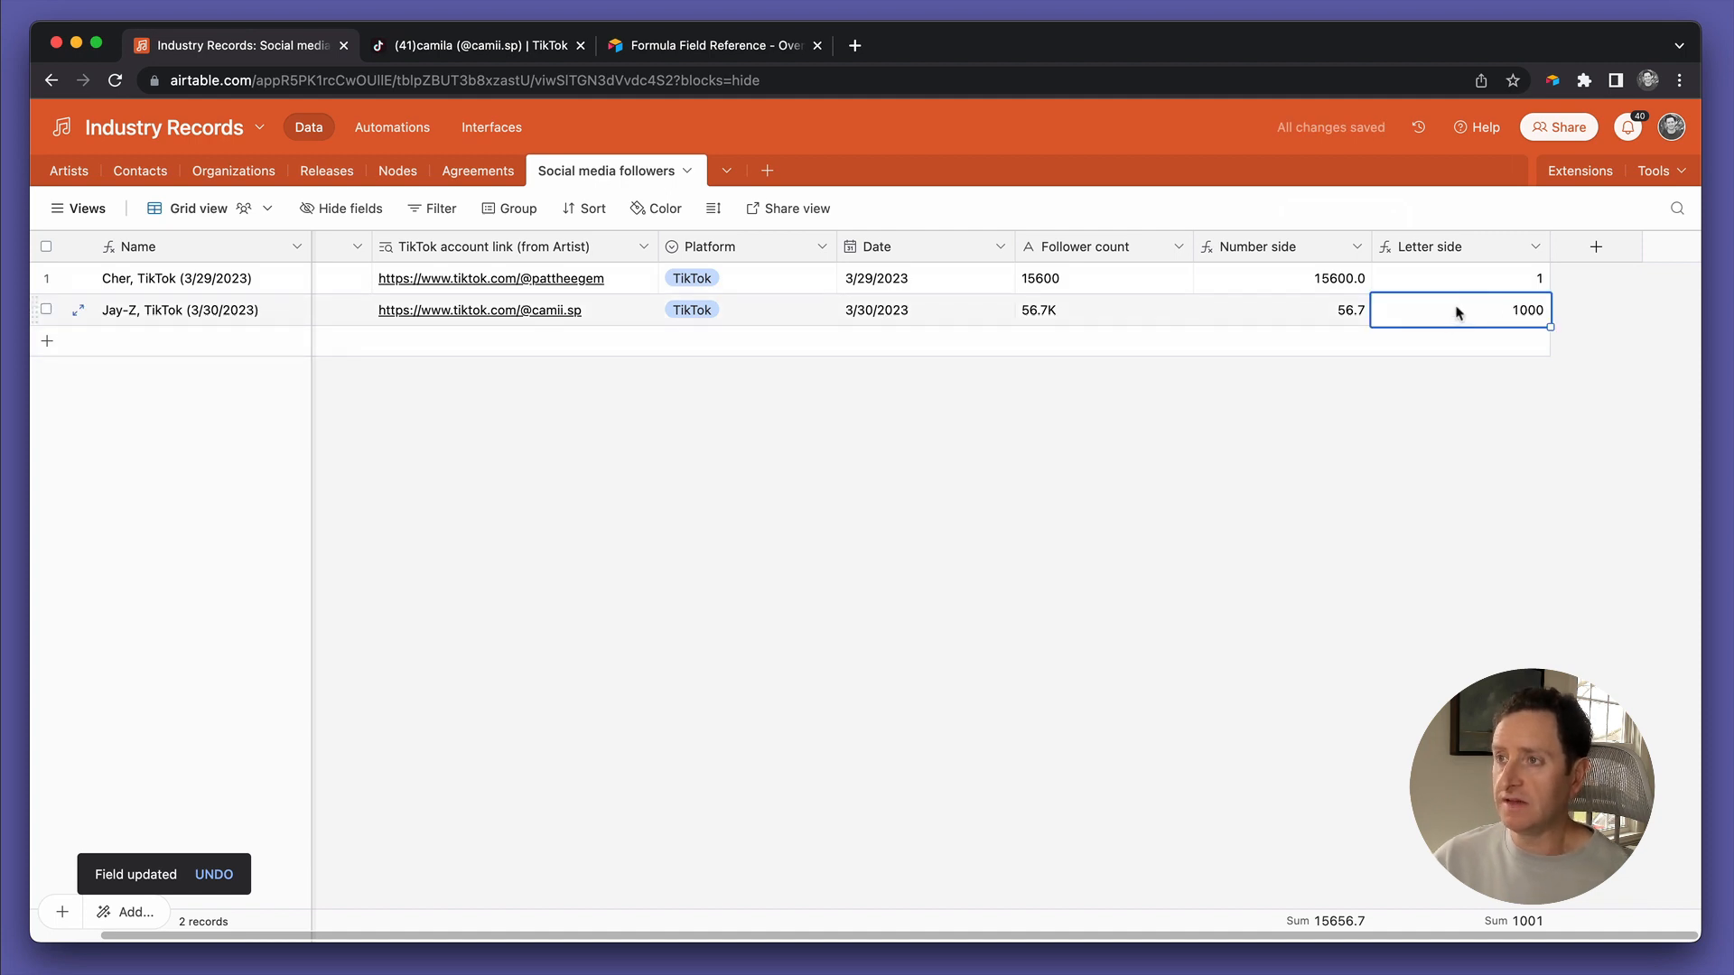
# Verify Cher's 15600, 15600.0 and 1 and Jay-Z's 56.7 and 1000, then start another field
pyautogui.click(1329, 287)
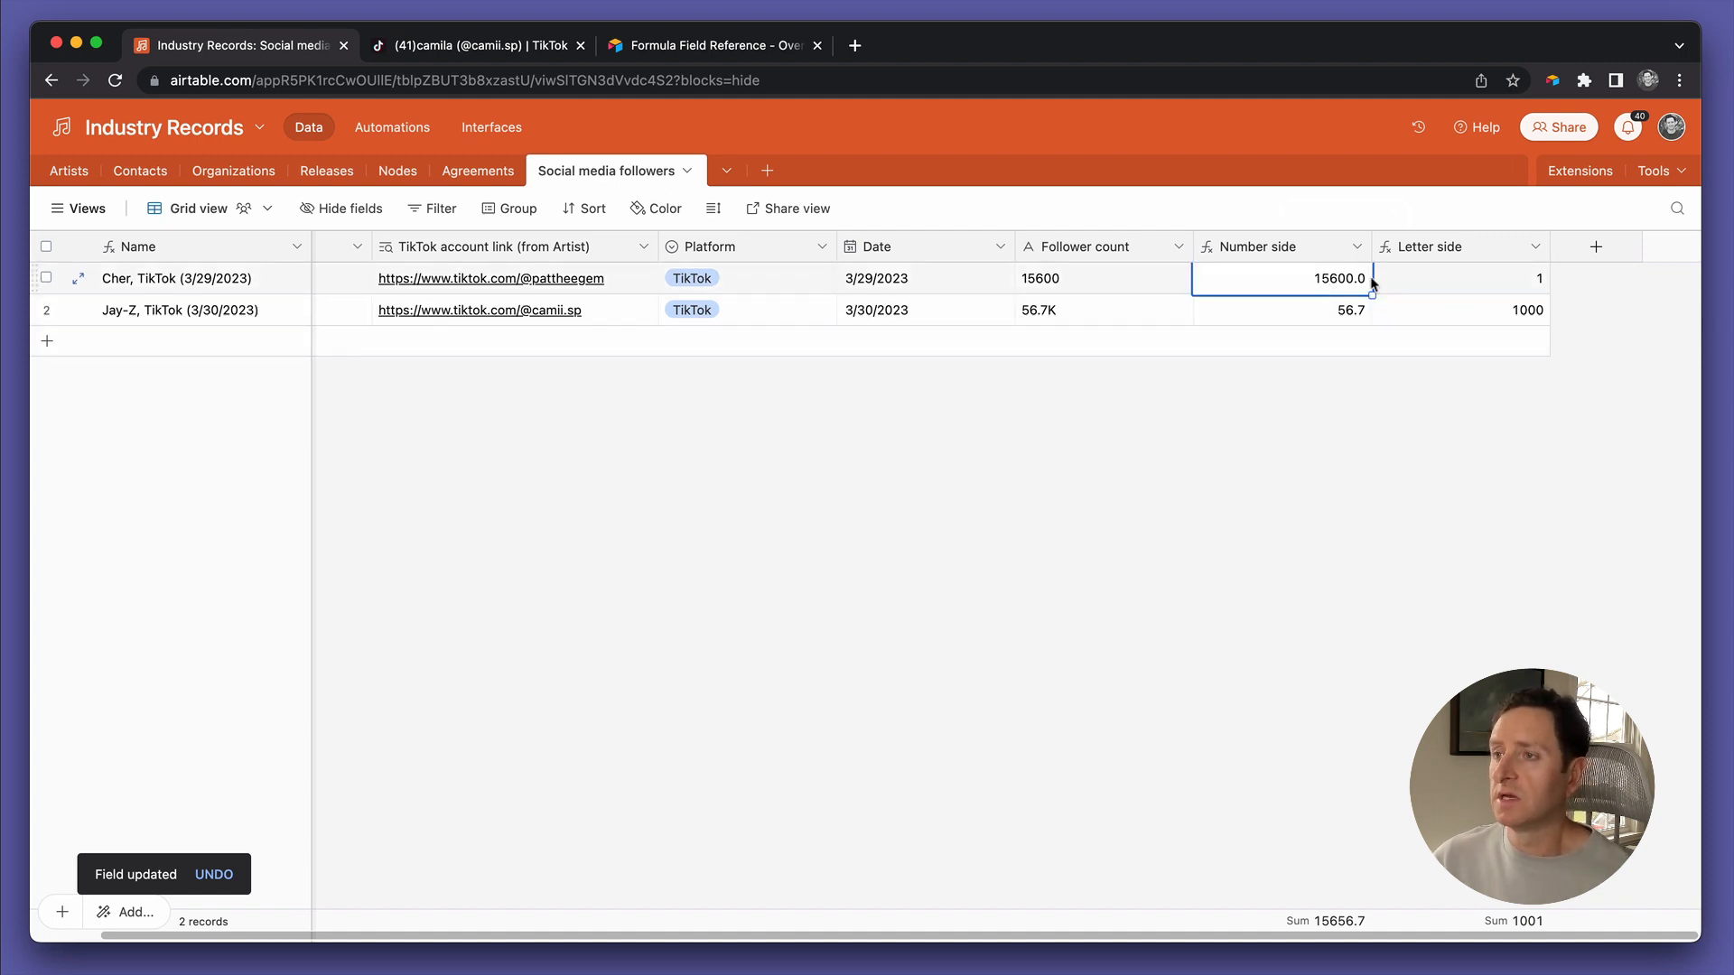
pyautogui.click(1442, 285)
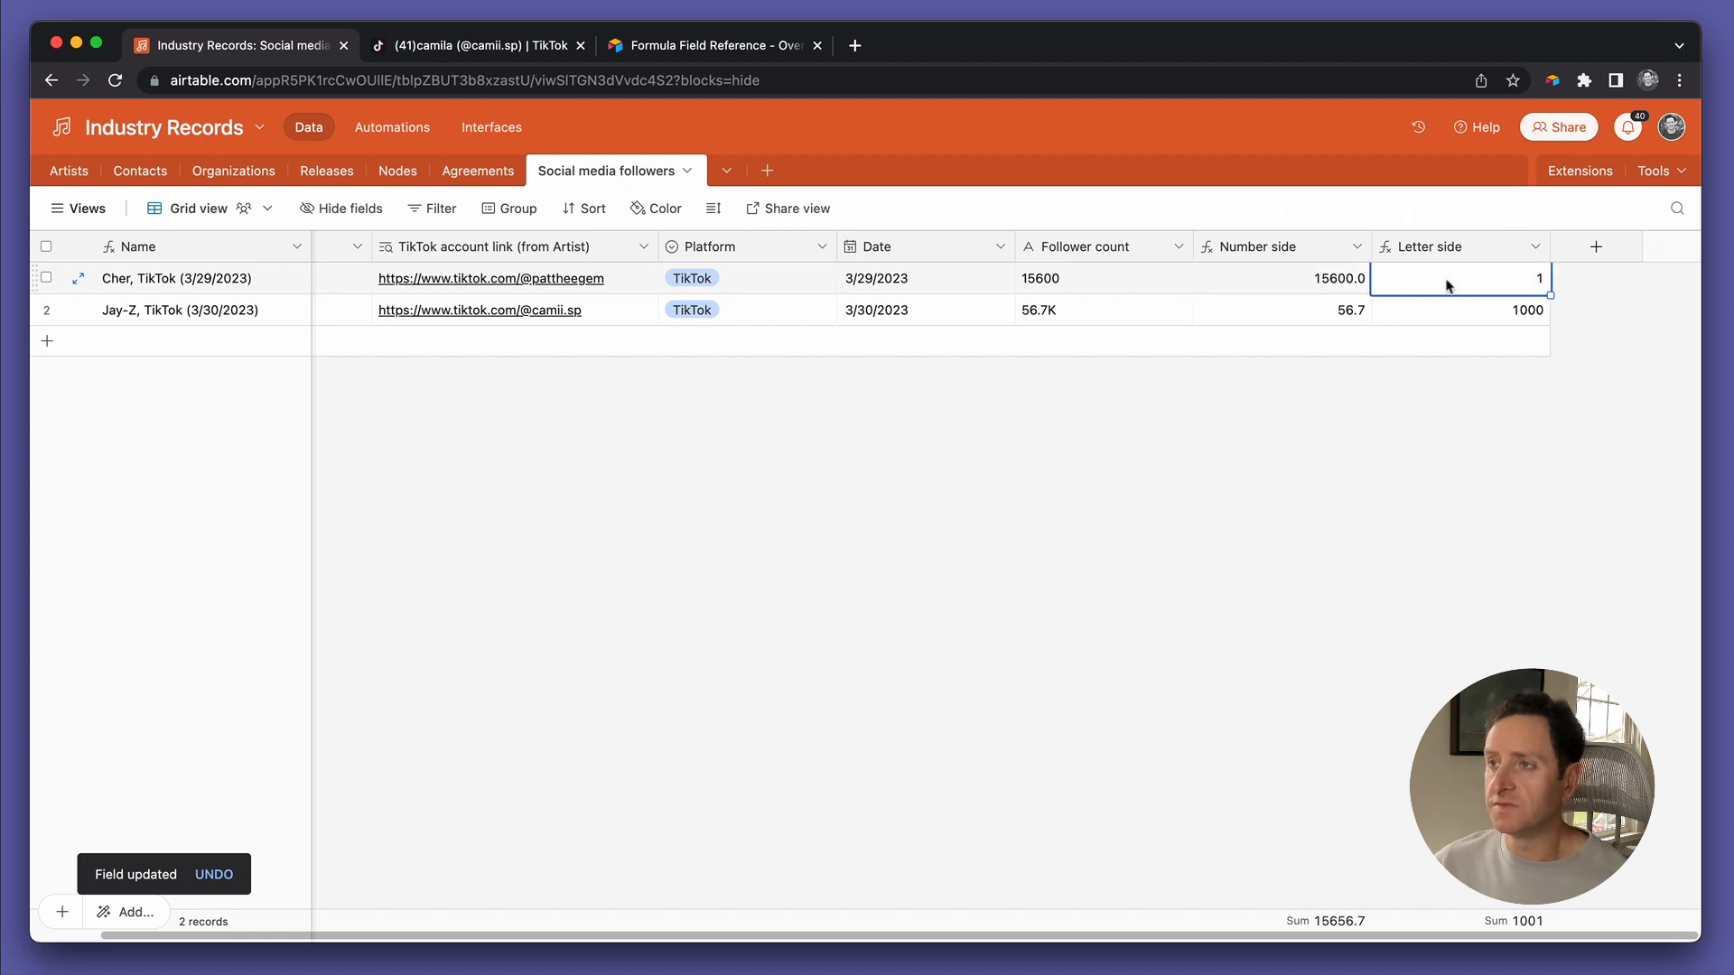
pyautogui.click(1082, 287)
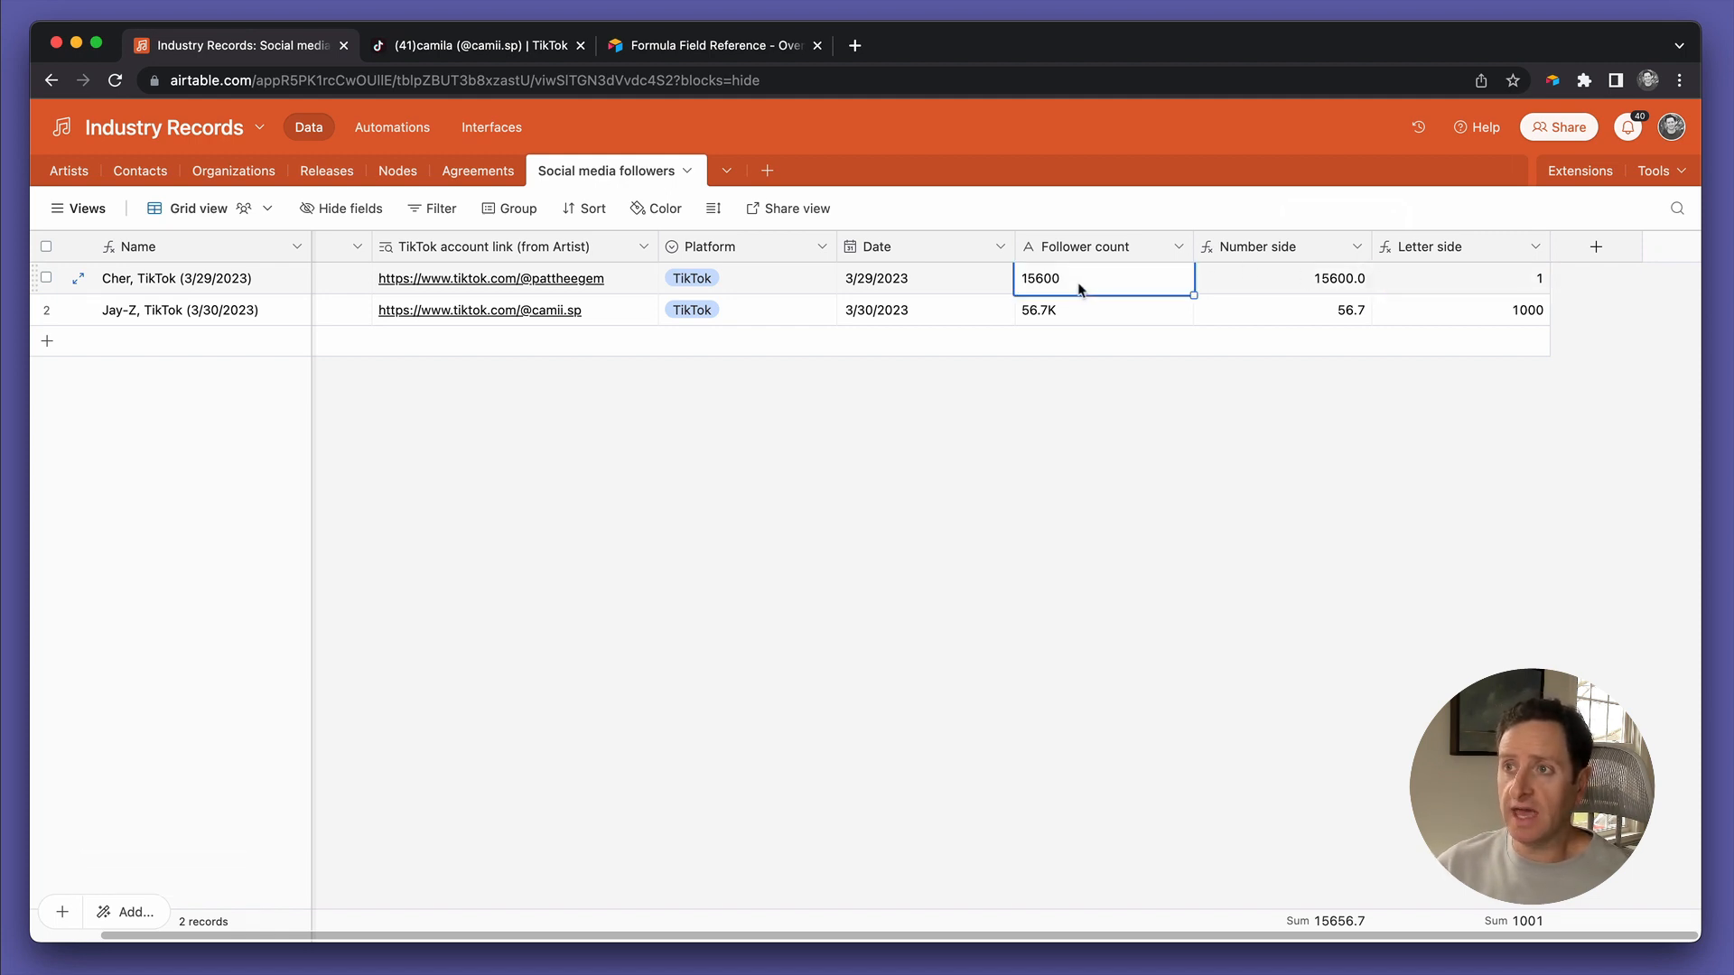
pyautogui.click(1484, 311)
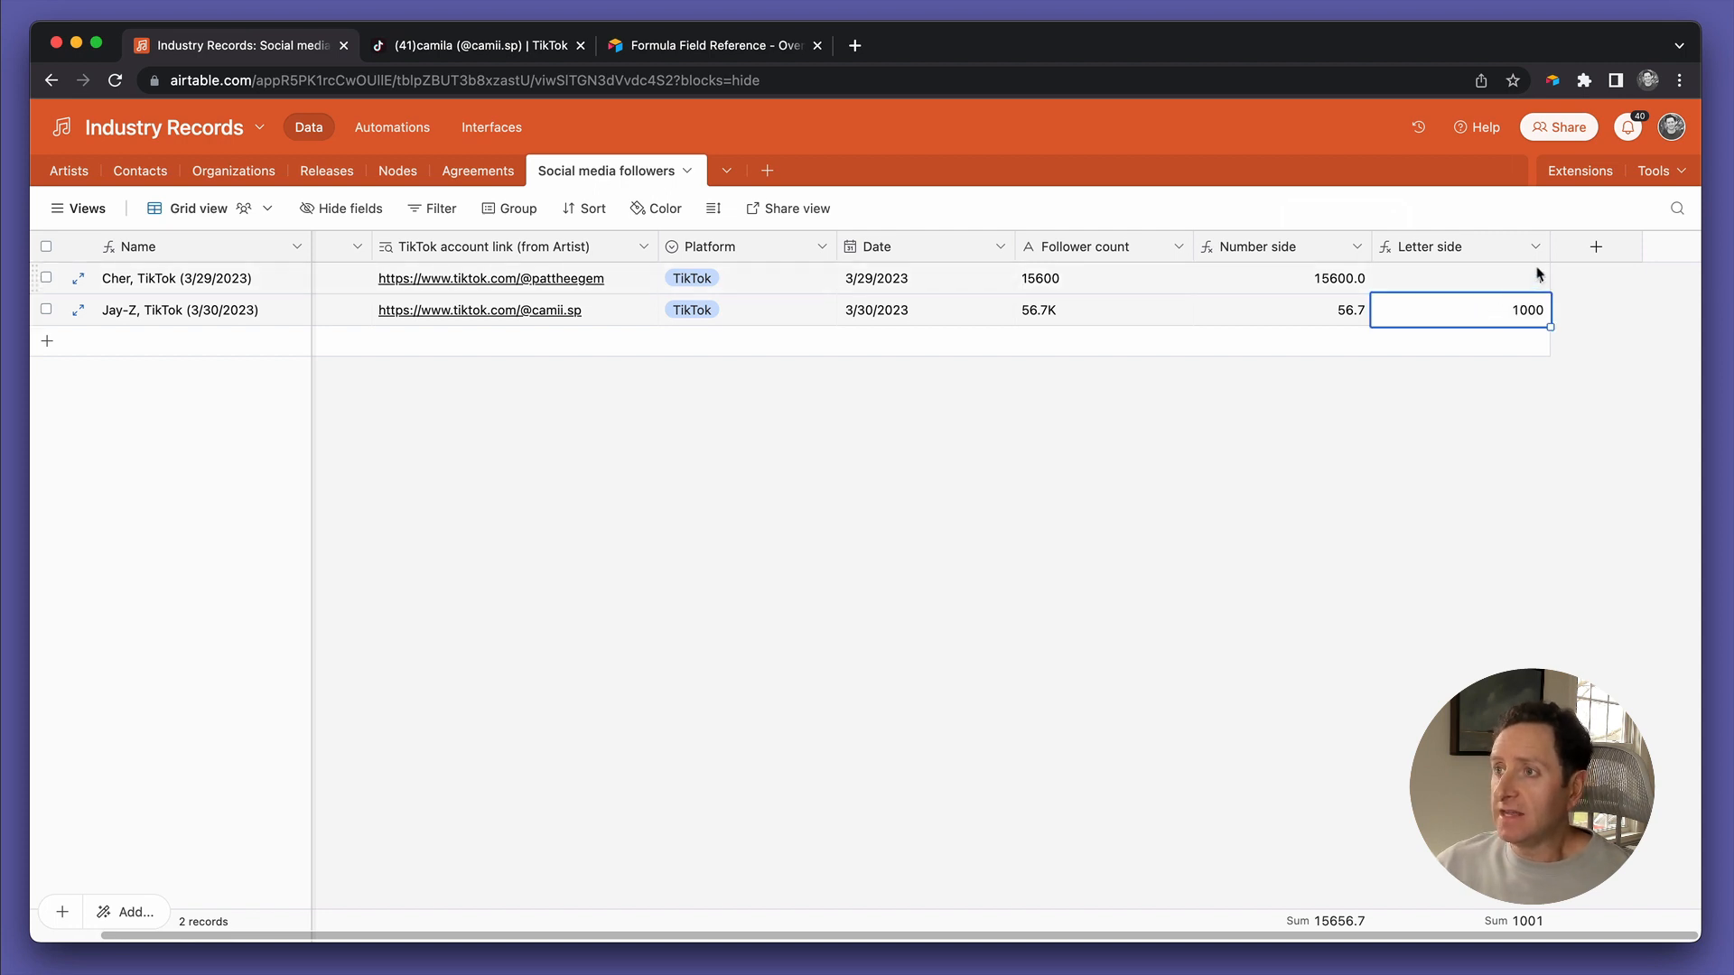
pyautogui.click(1345, 313)
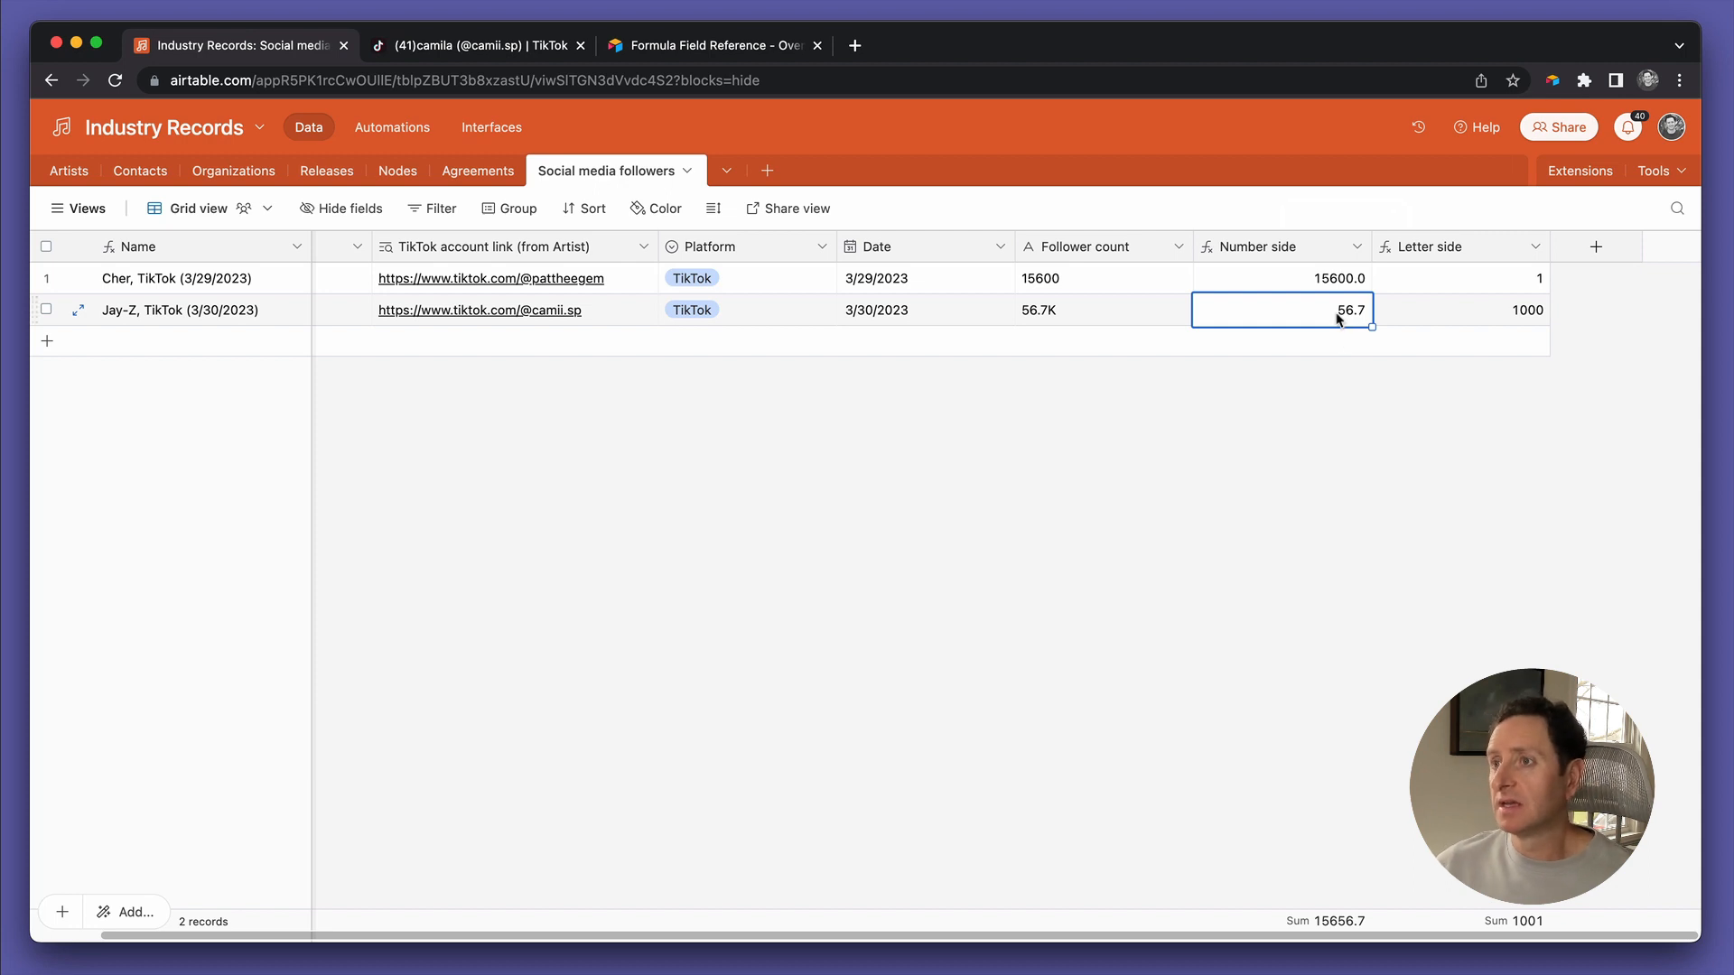
pyautogui.click(1416, 321)
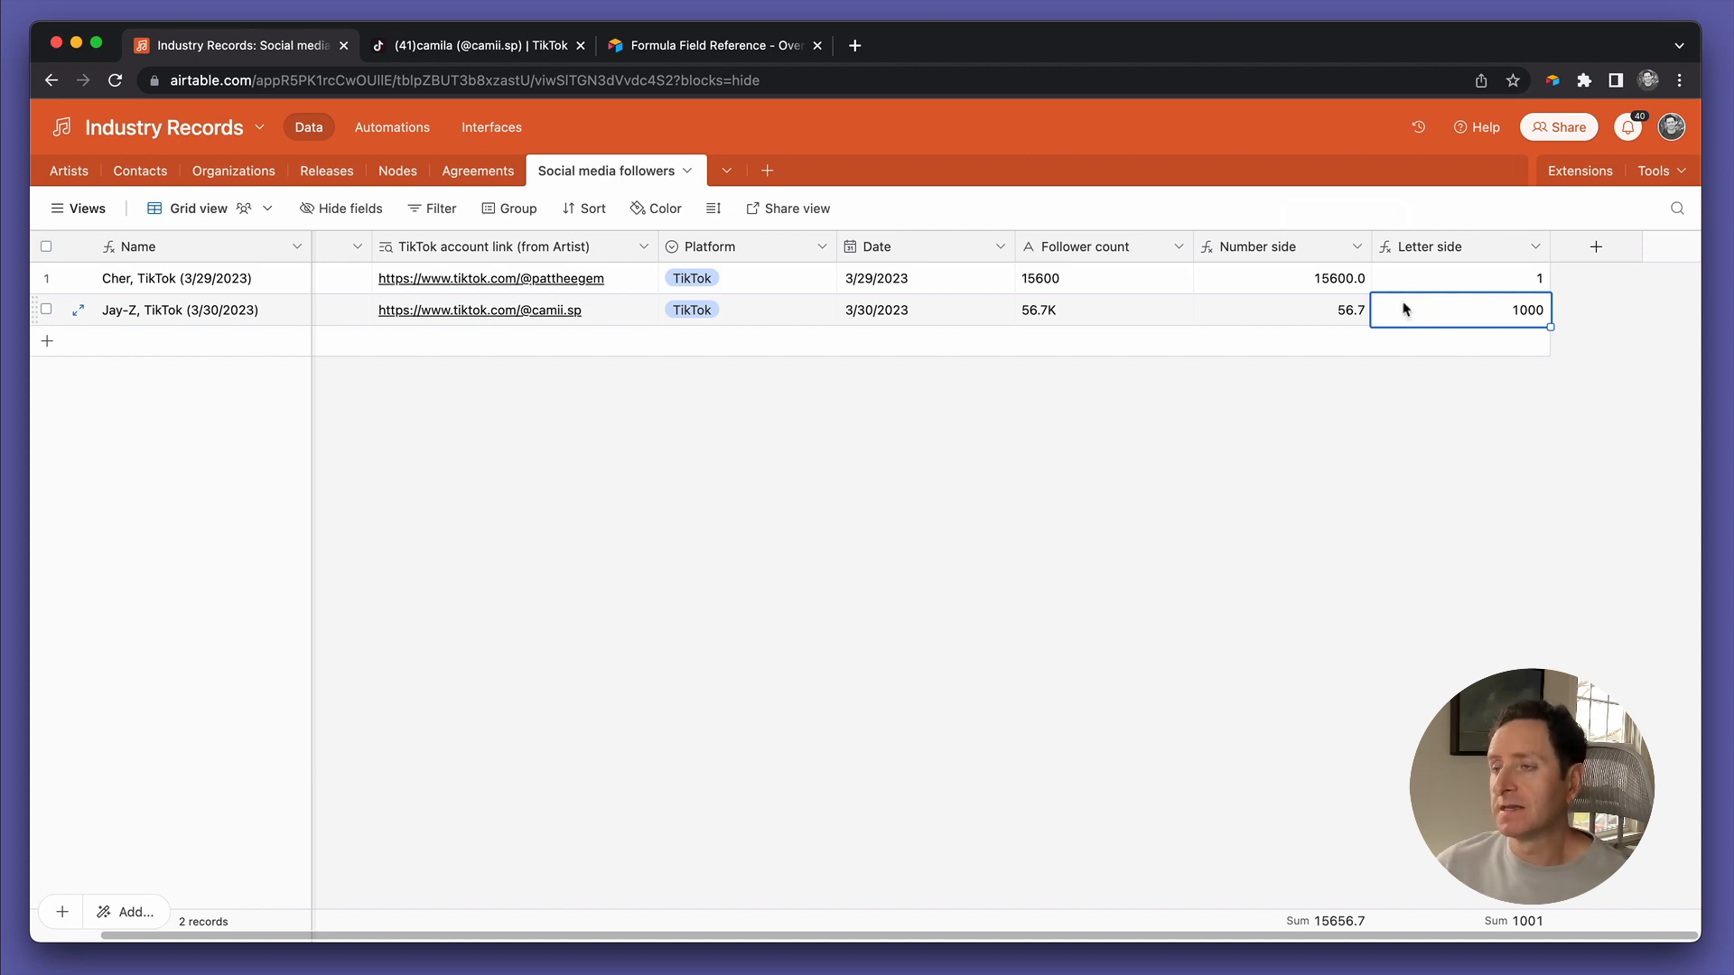
pyautogui.click(1592, 248)
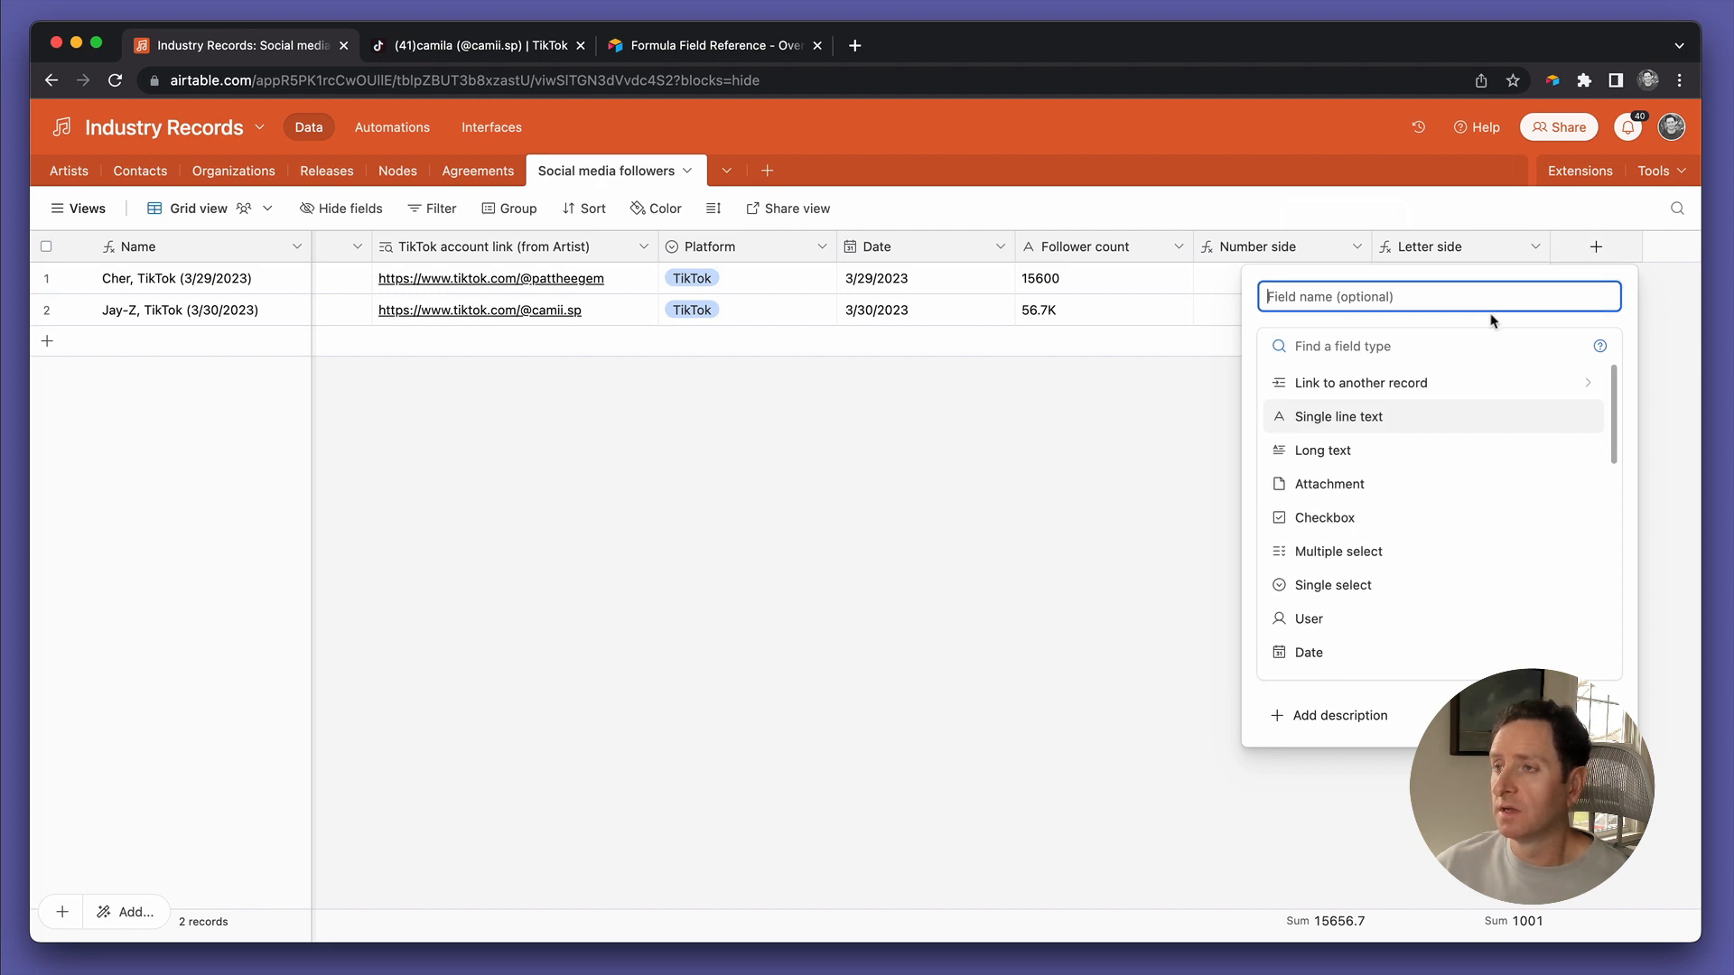
# Create formula field 'Follower count (c)' as {Number side}*{Letter side}, giving 15600 and 56700
pyautogui.scroll(-5, 1414, 555)
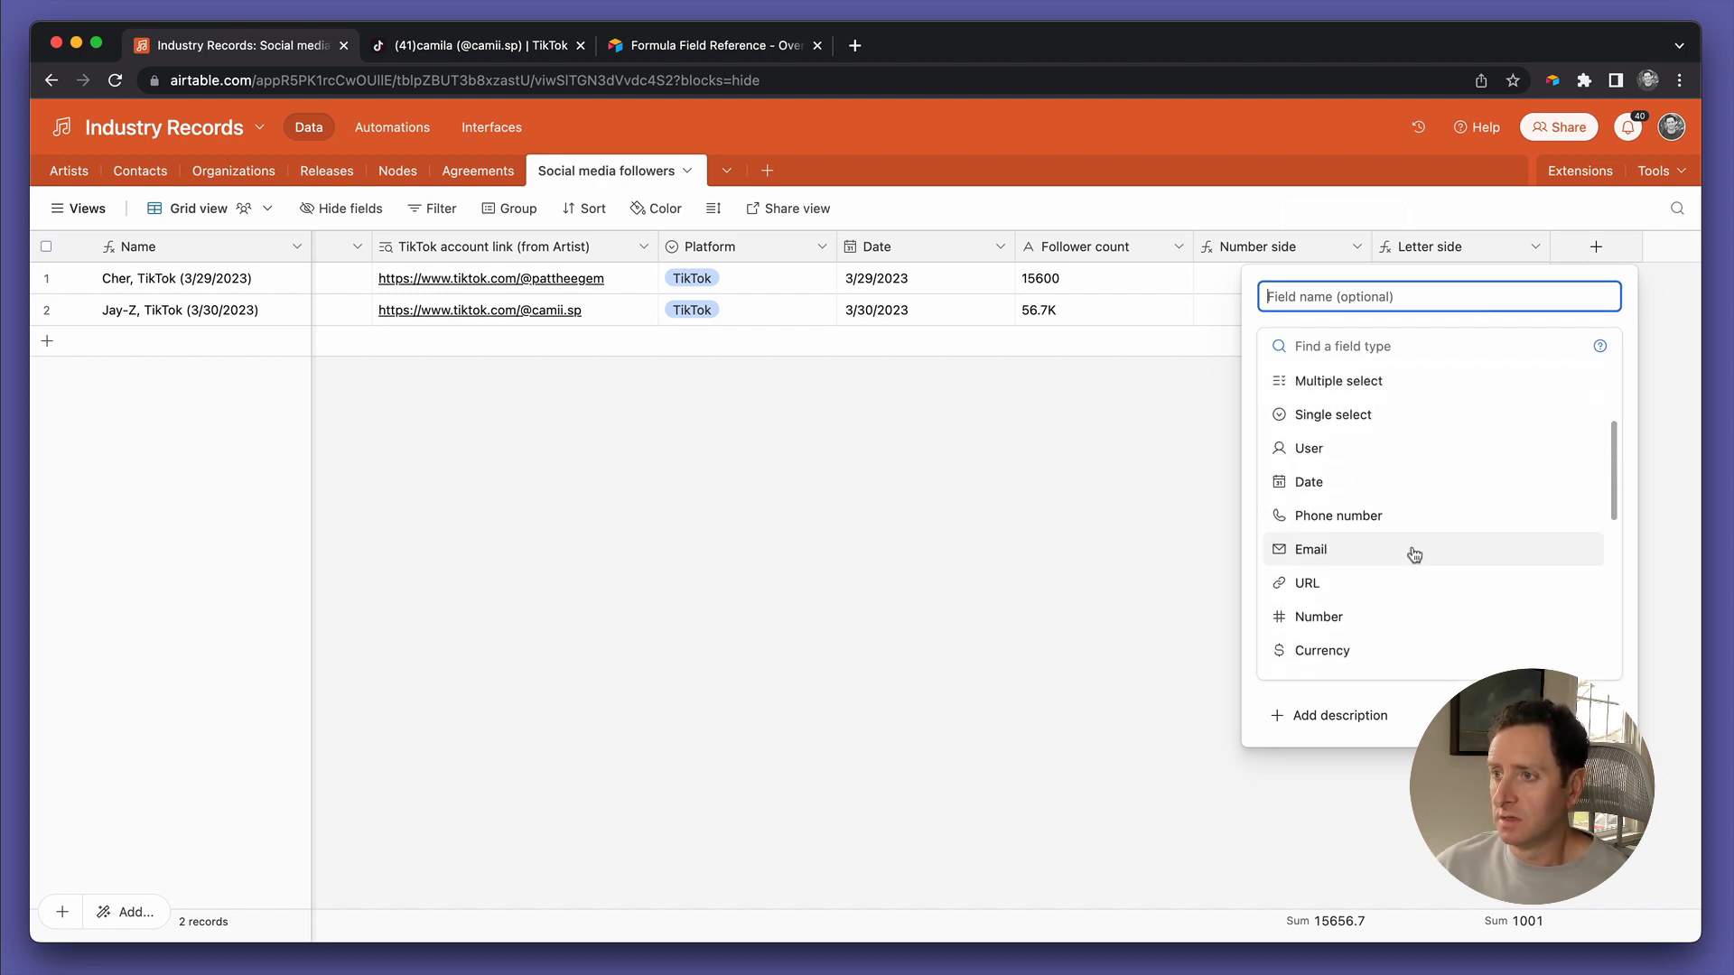
pyautogui.click(1384, 583)
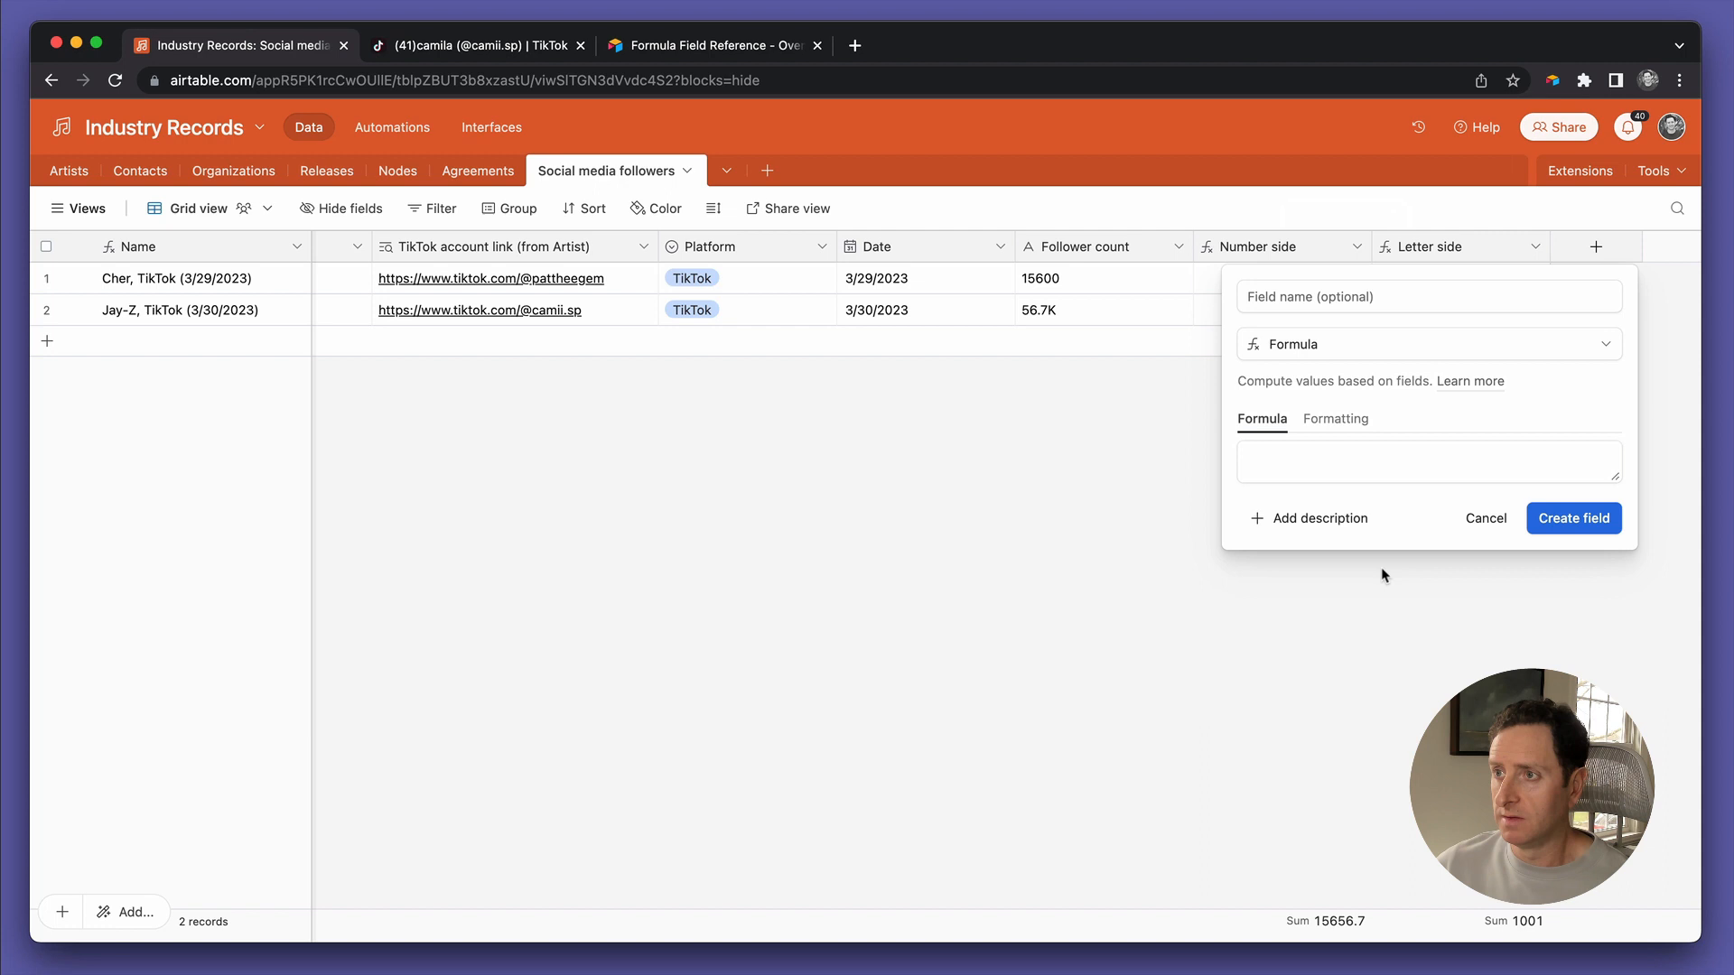
pyautogui.click(1338, 301)
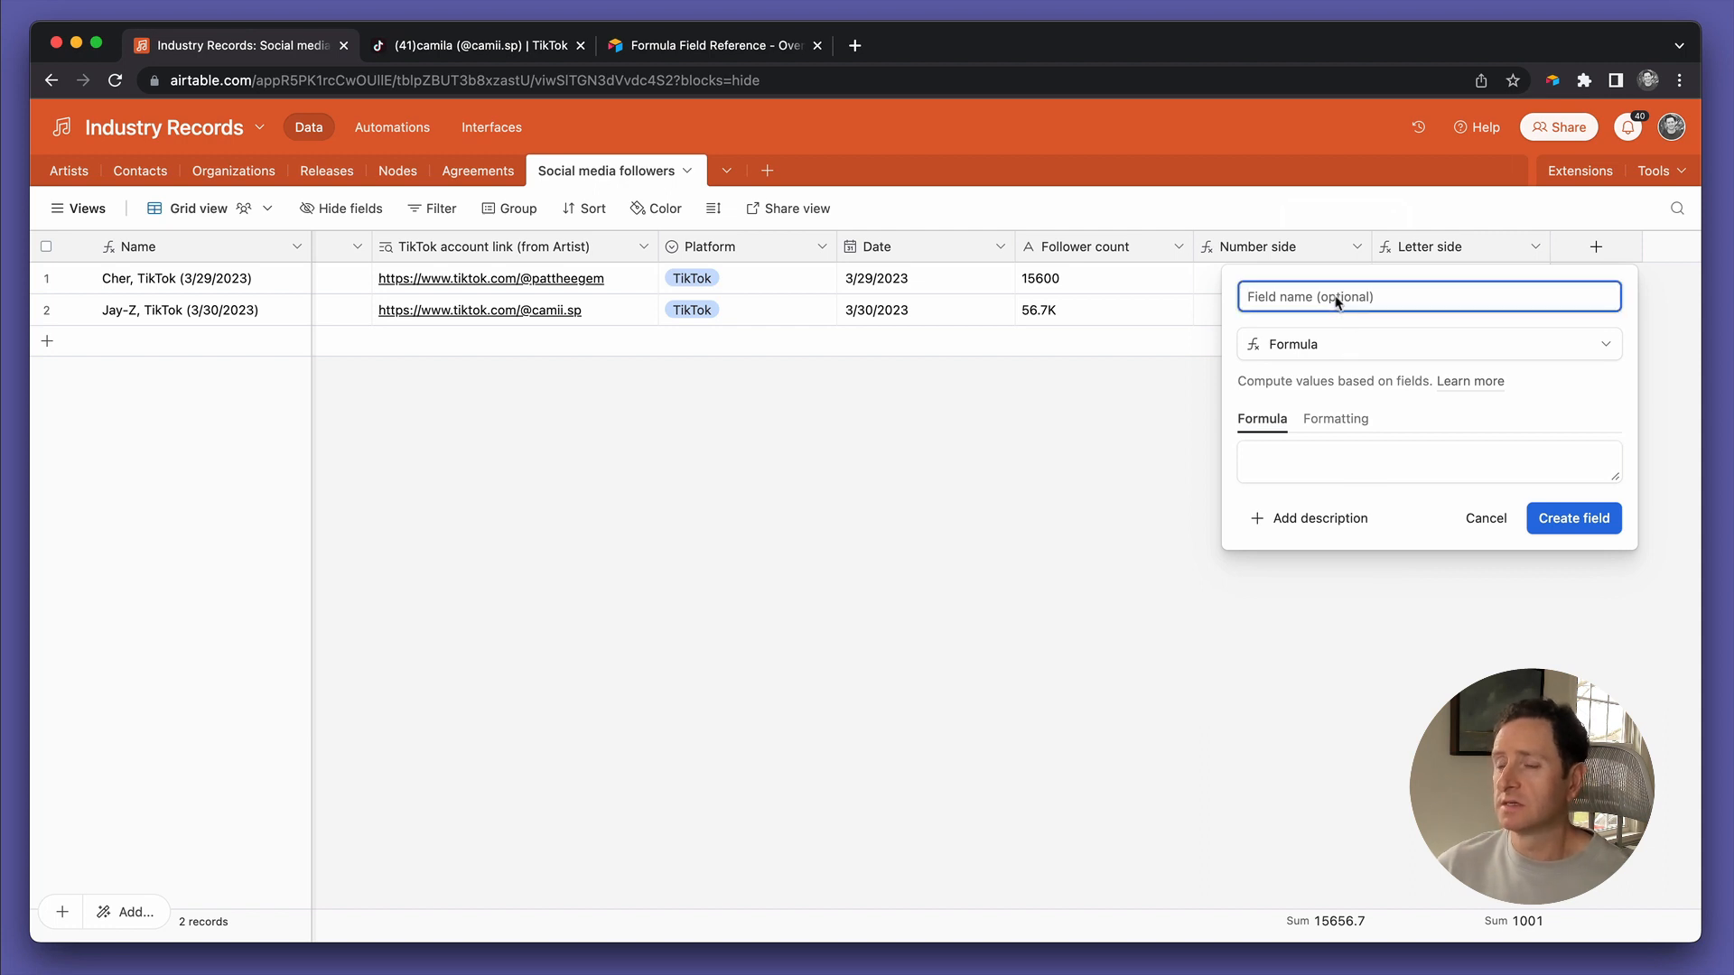
pyautogui.write('Follower')
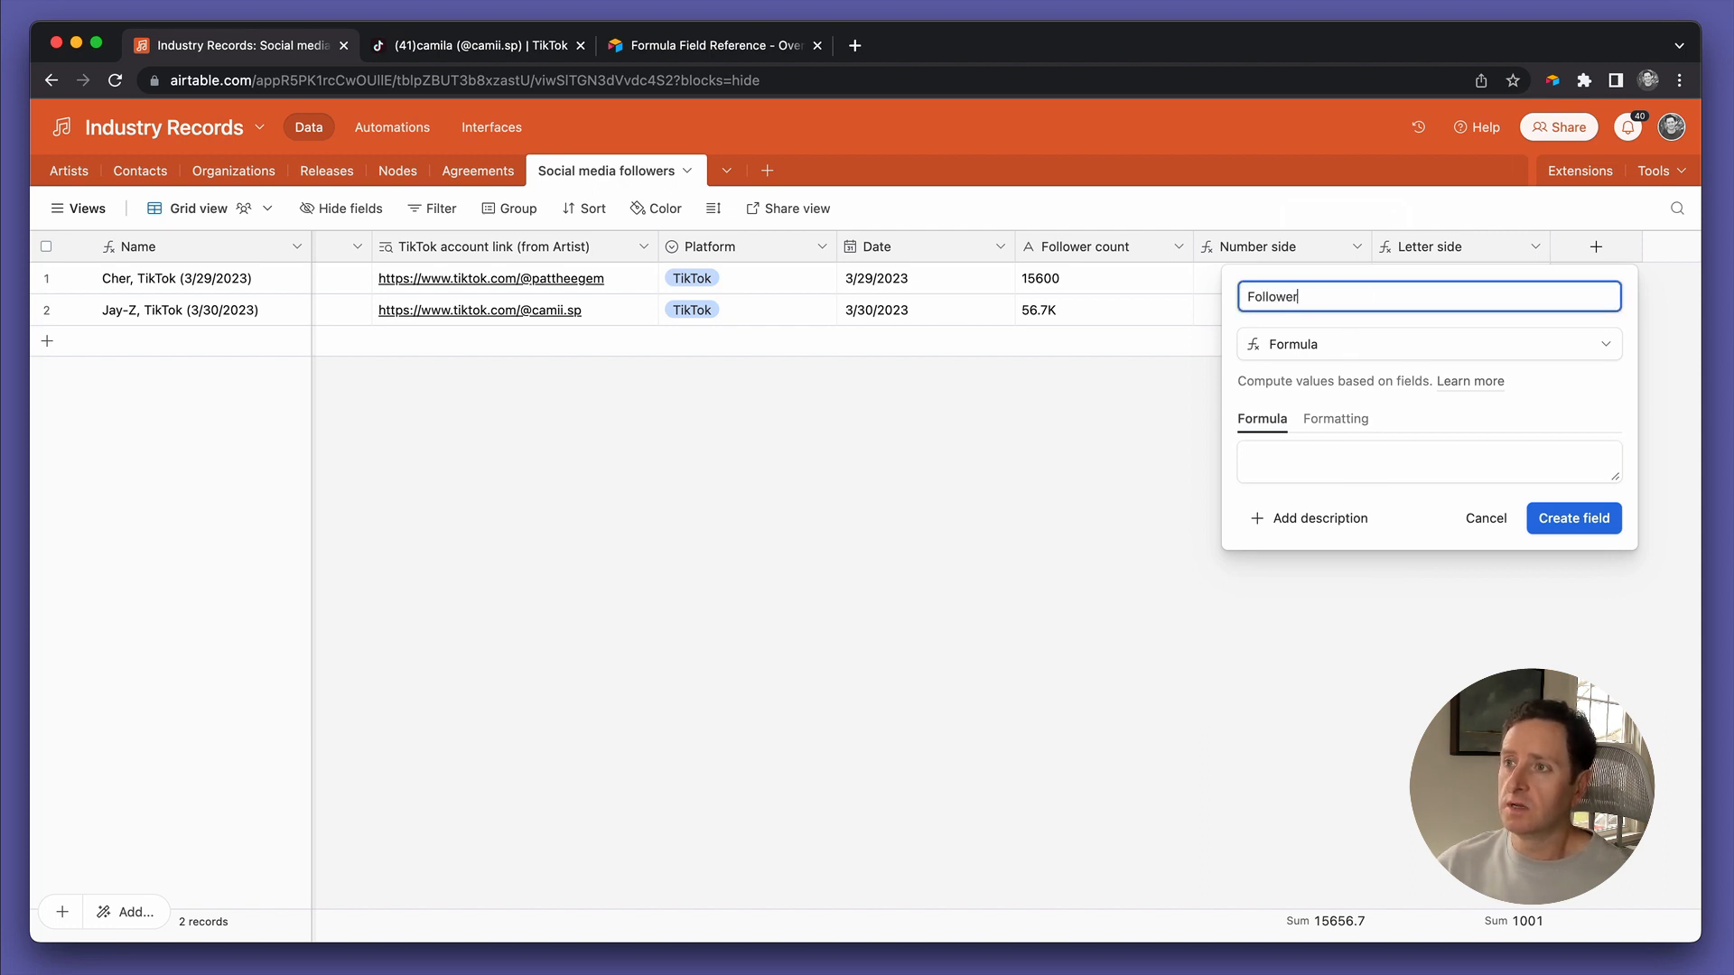
pyautogui.write(' count (c)')
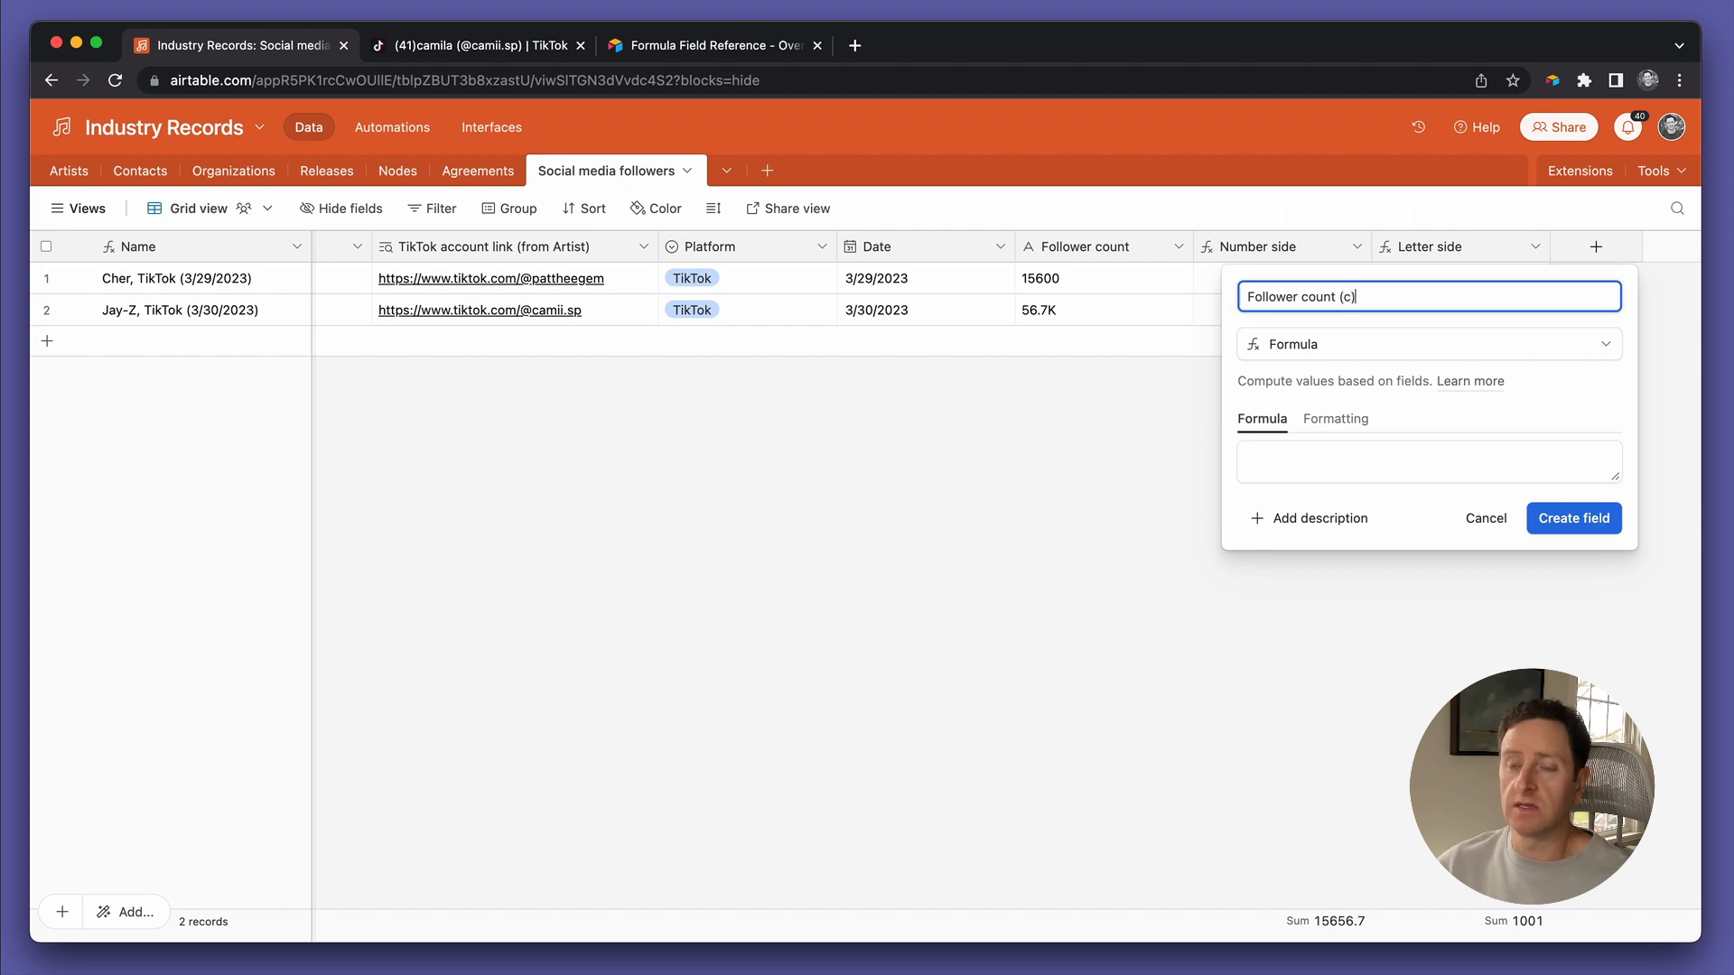
pyautogui.click(1276, 470)
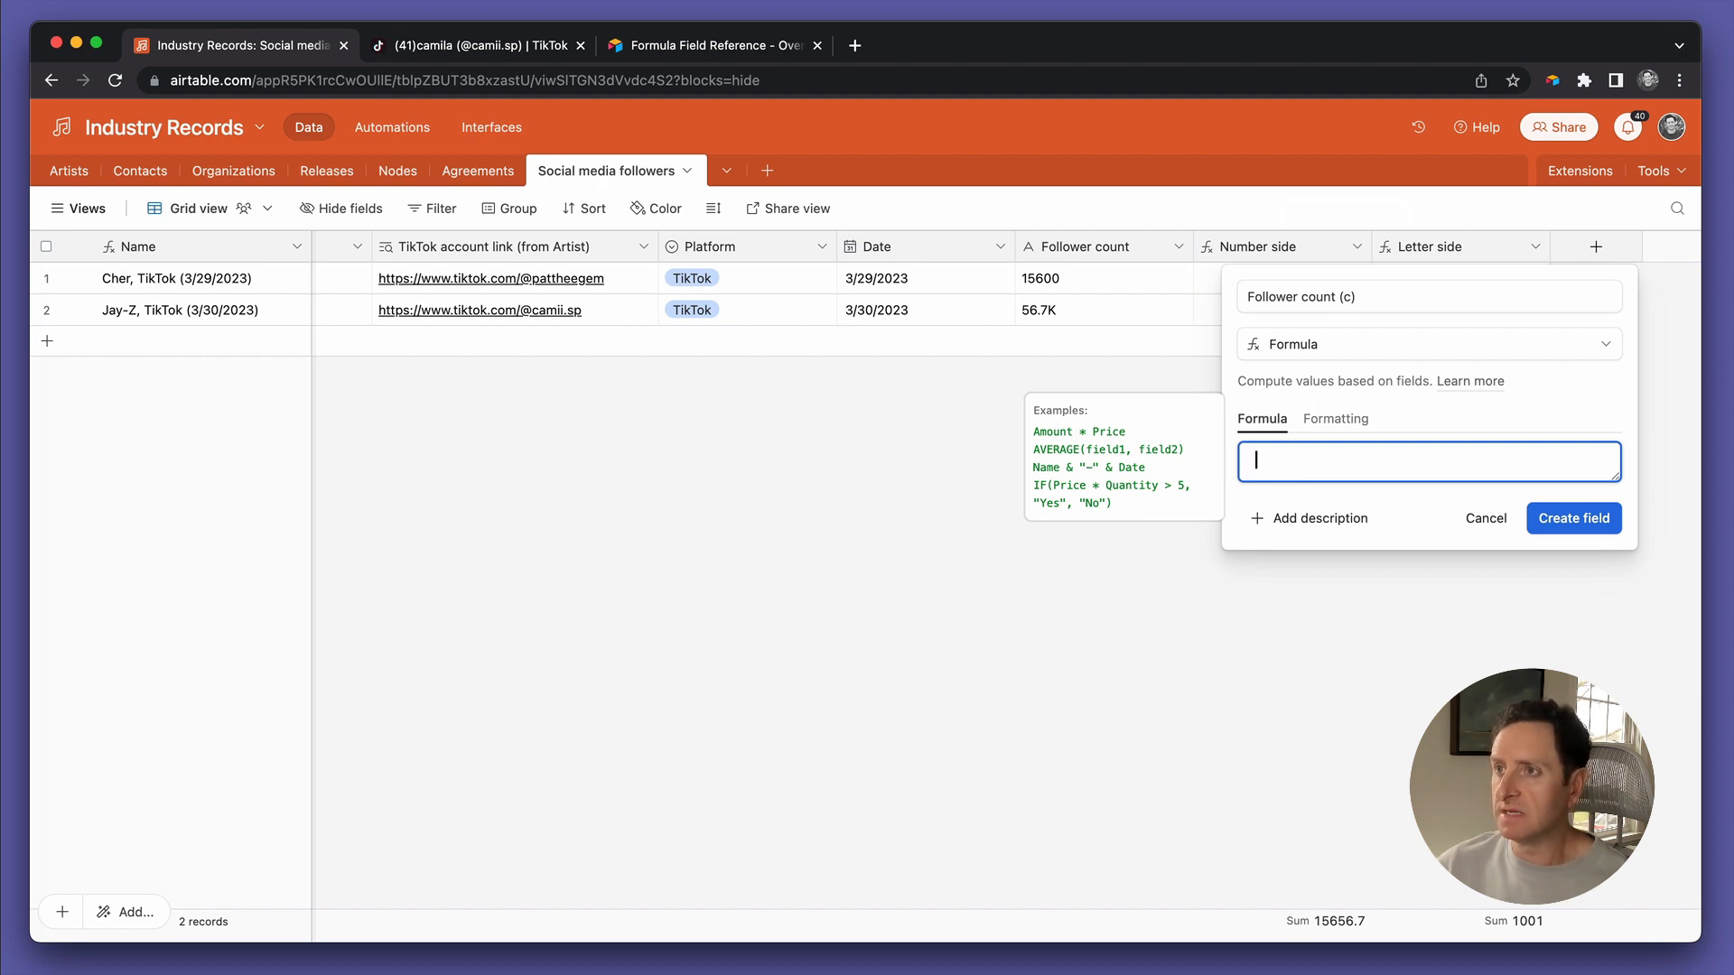
pyautogui.write('number')
pyautogui.press('Return')
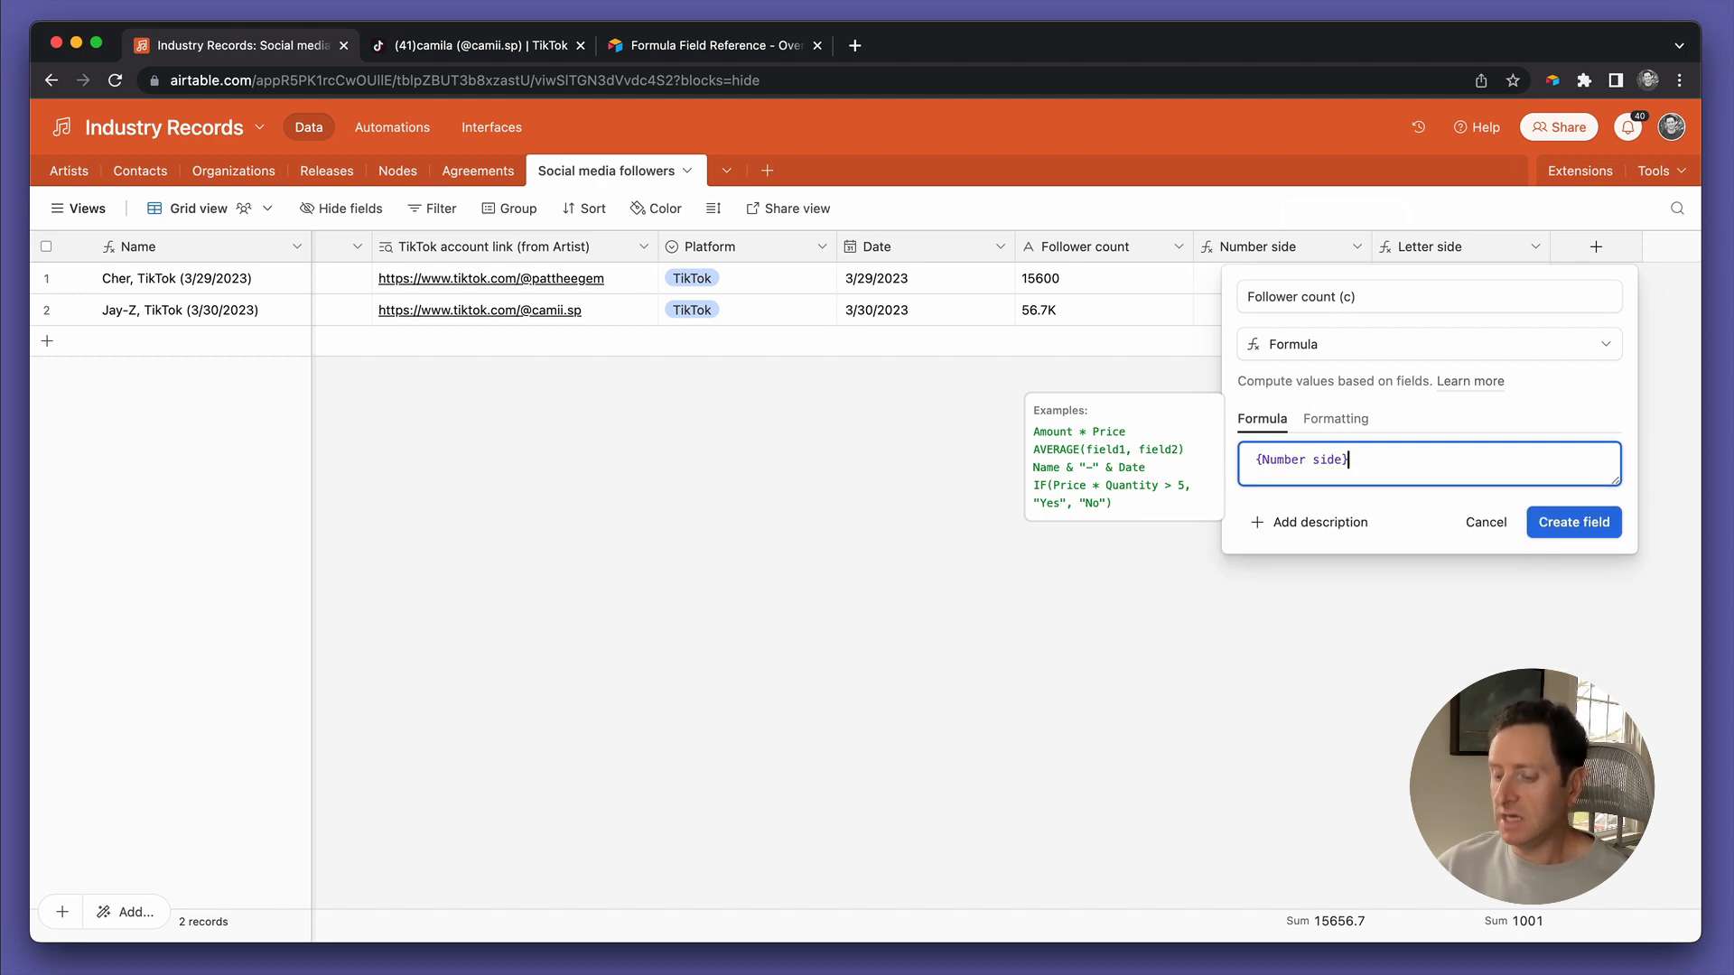
pyautogui.write('*letter')
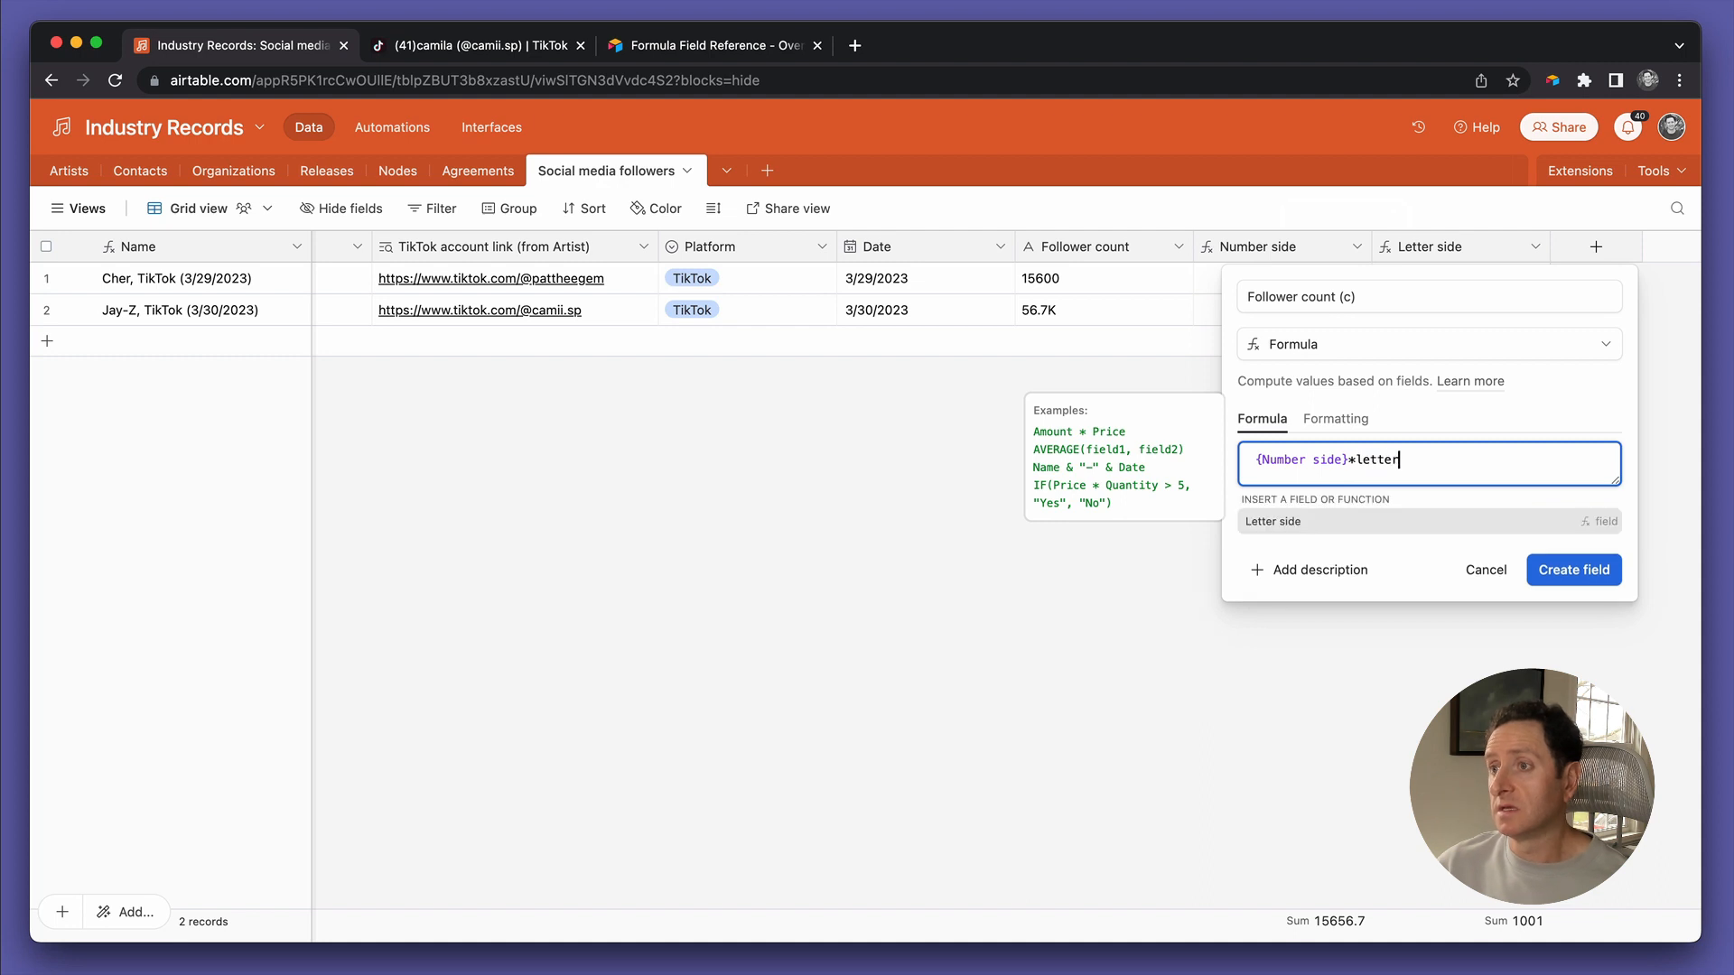
pyautogui.press('Return')
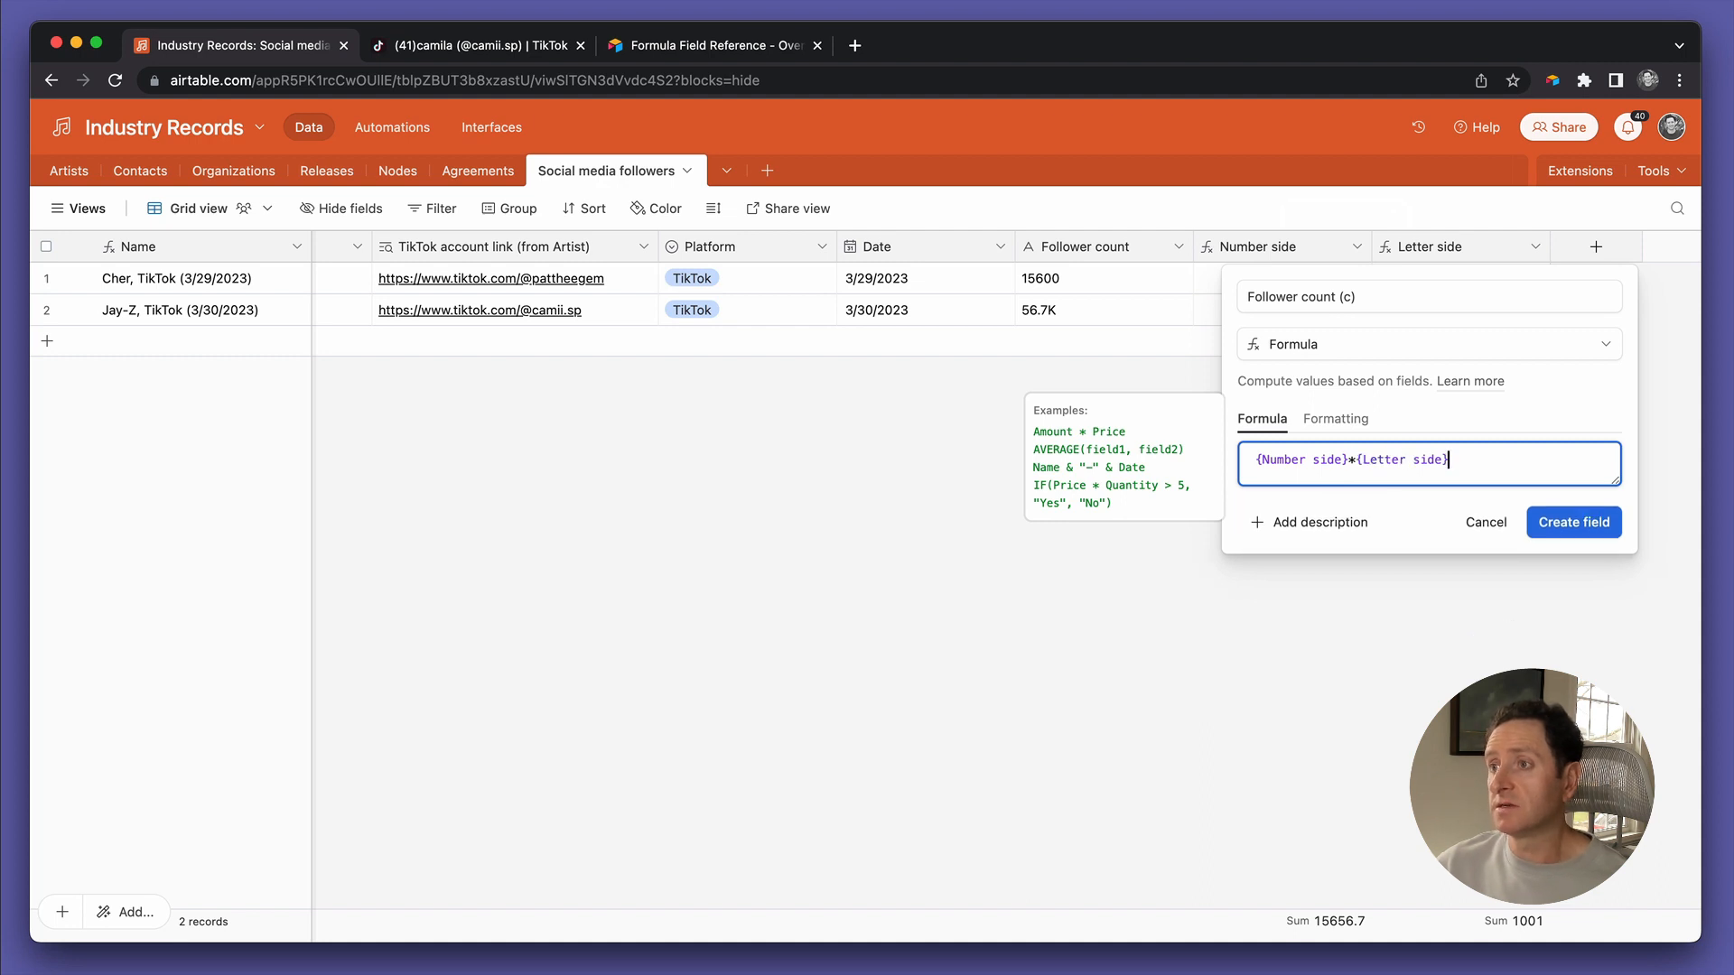
pyautogui.click(1555, 530)
pyautogui.click(1636, 318)
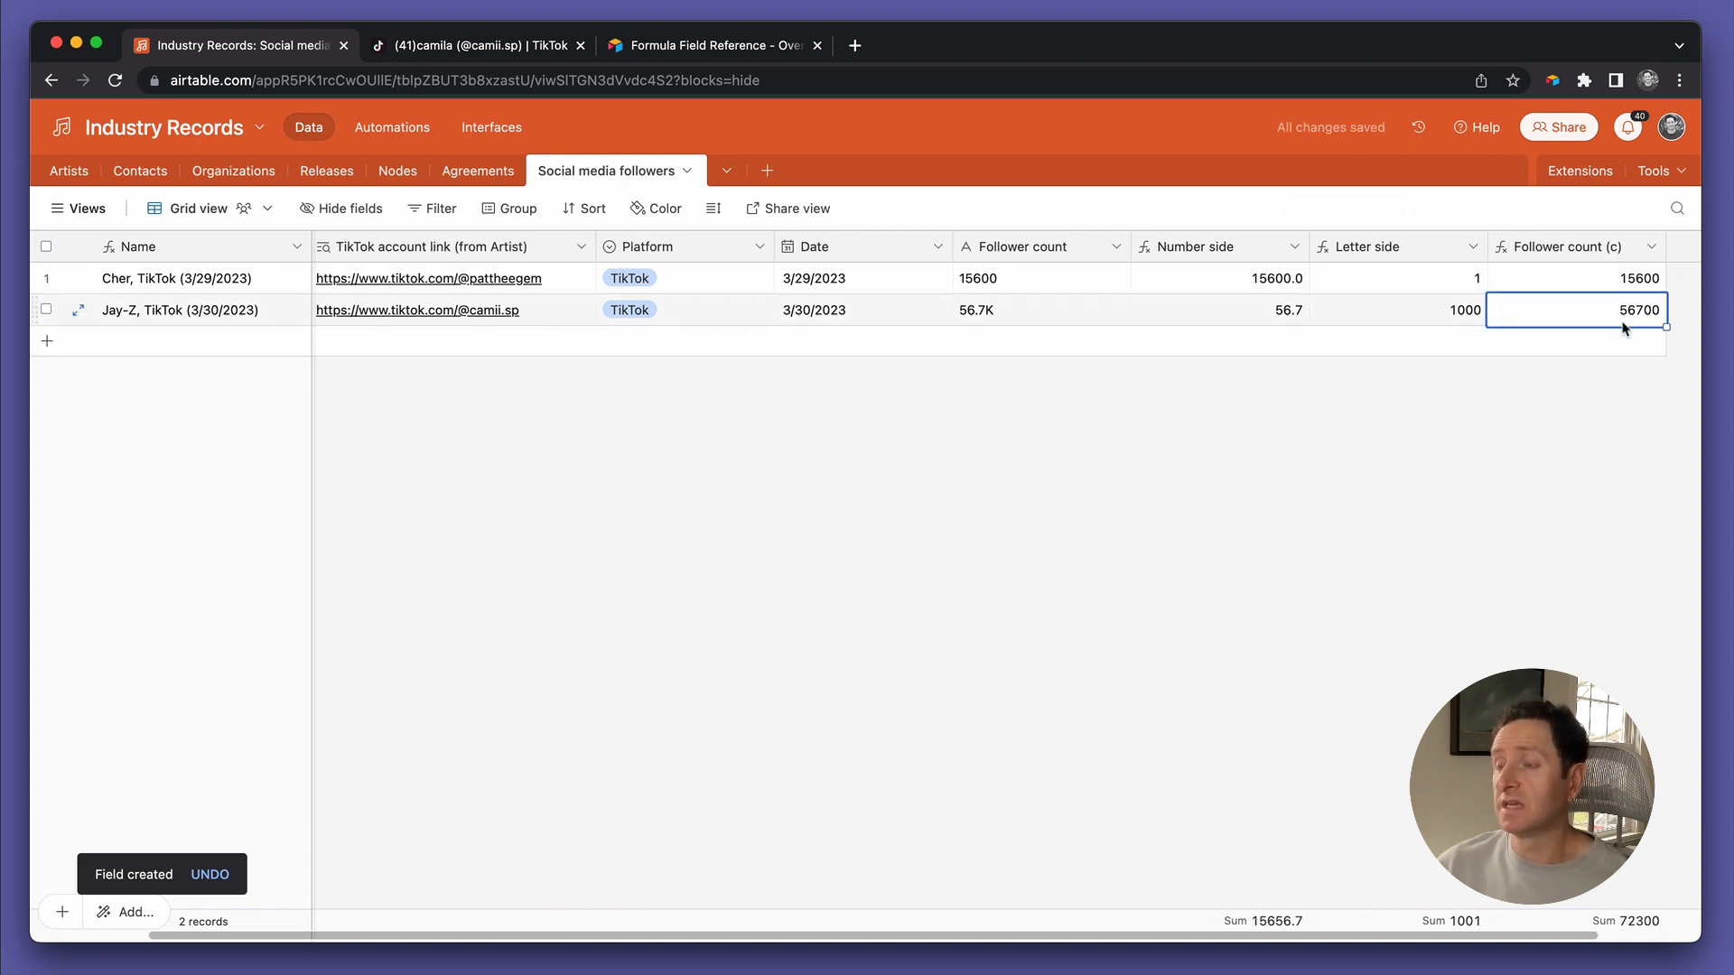
pyautogui.hscroll(3, 1622, 327)
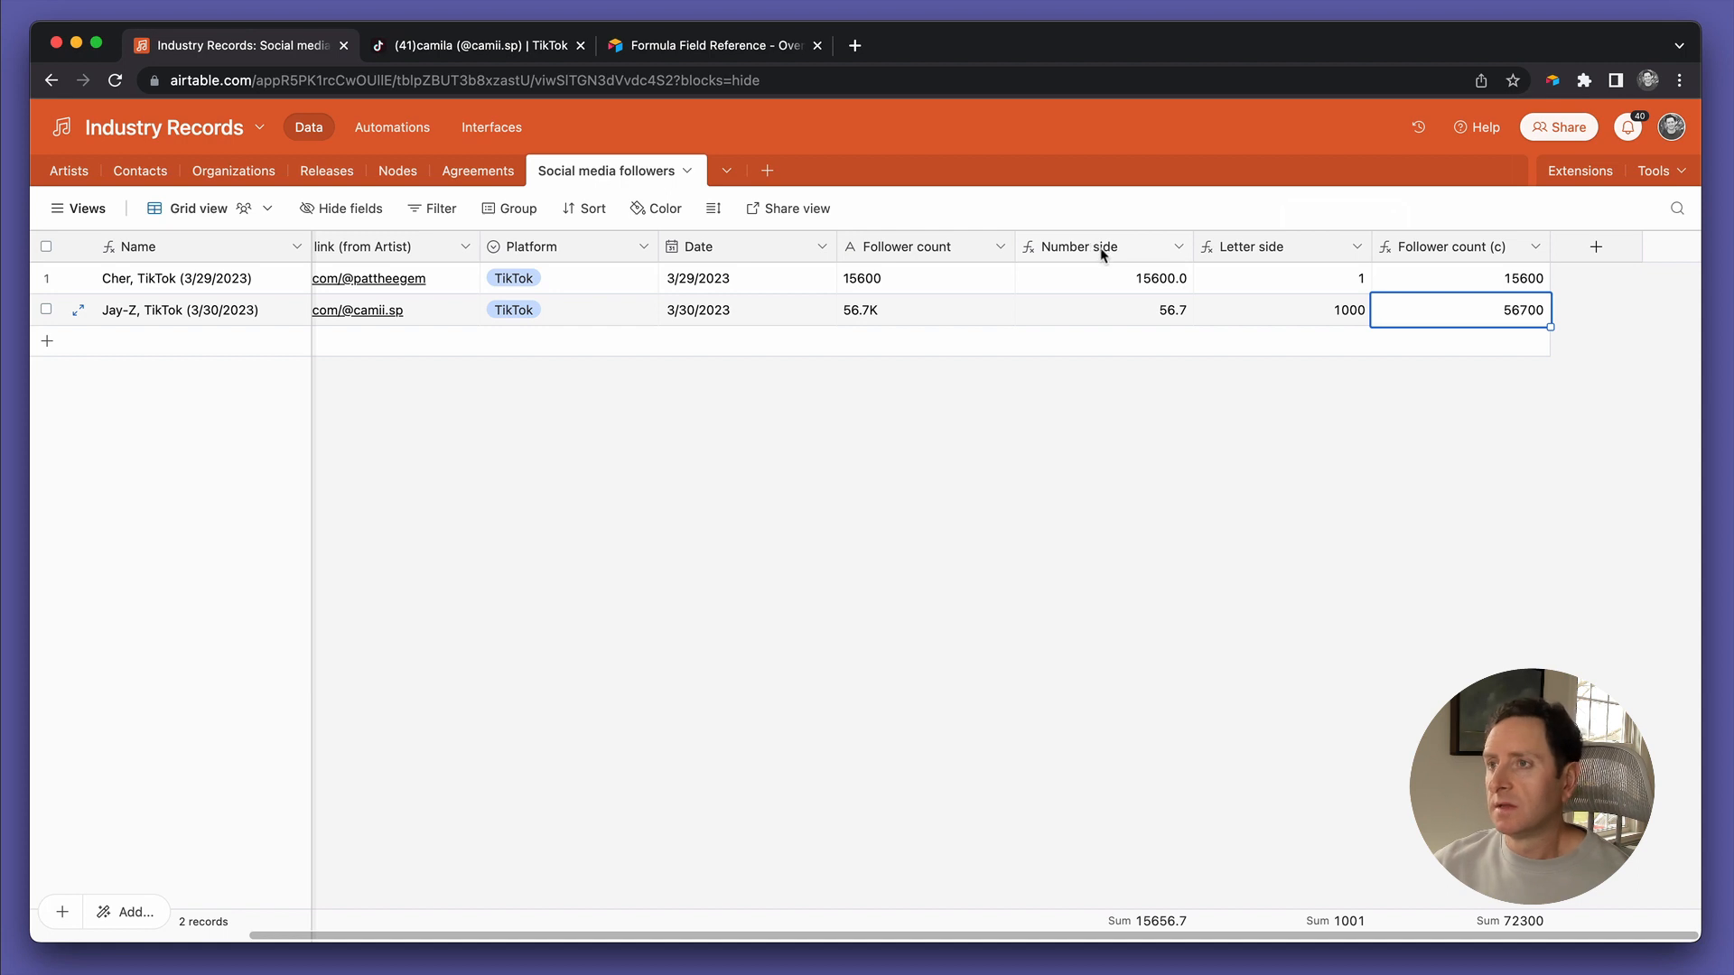
pyautogui.moveTo(1111, 252)
pyautogui.mouseDown()
pyautogui.moveTo(1370, 258)
pyautogui.moveTo(1115, 274)
pyautogui.mouseUp()
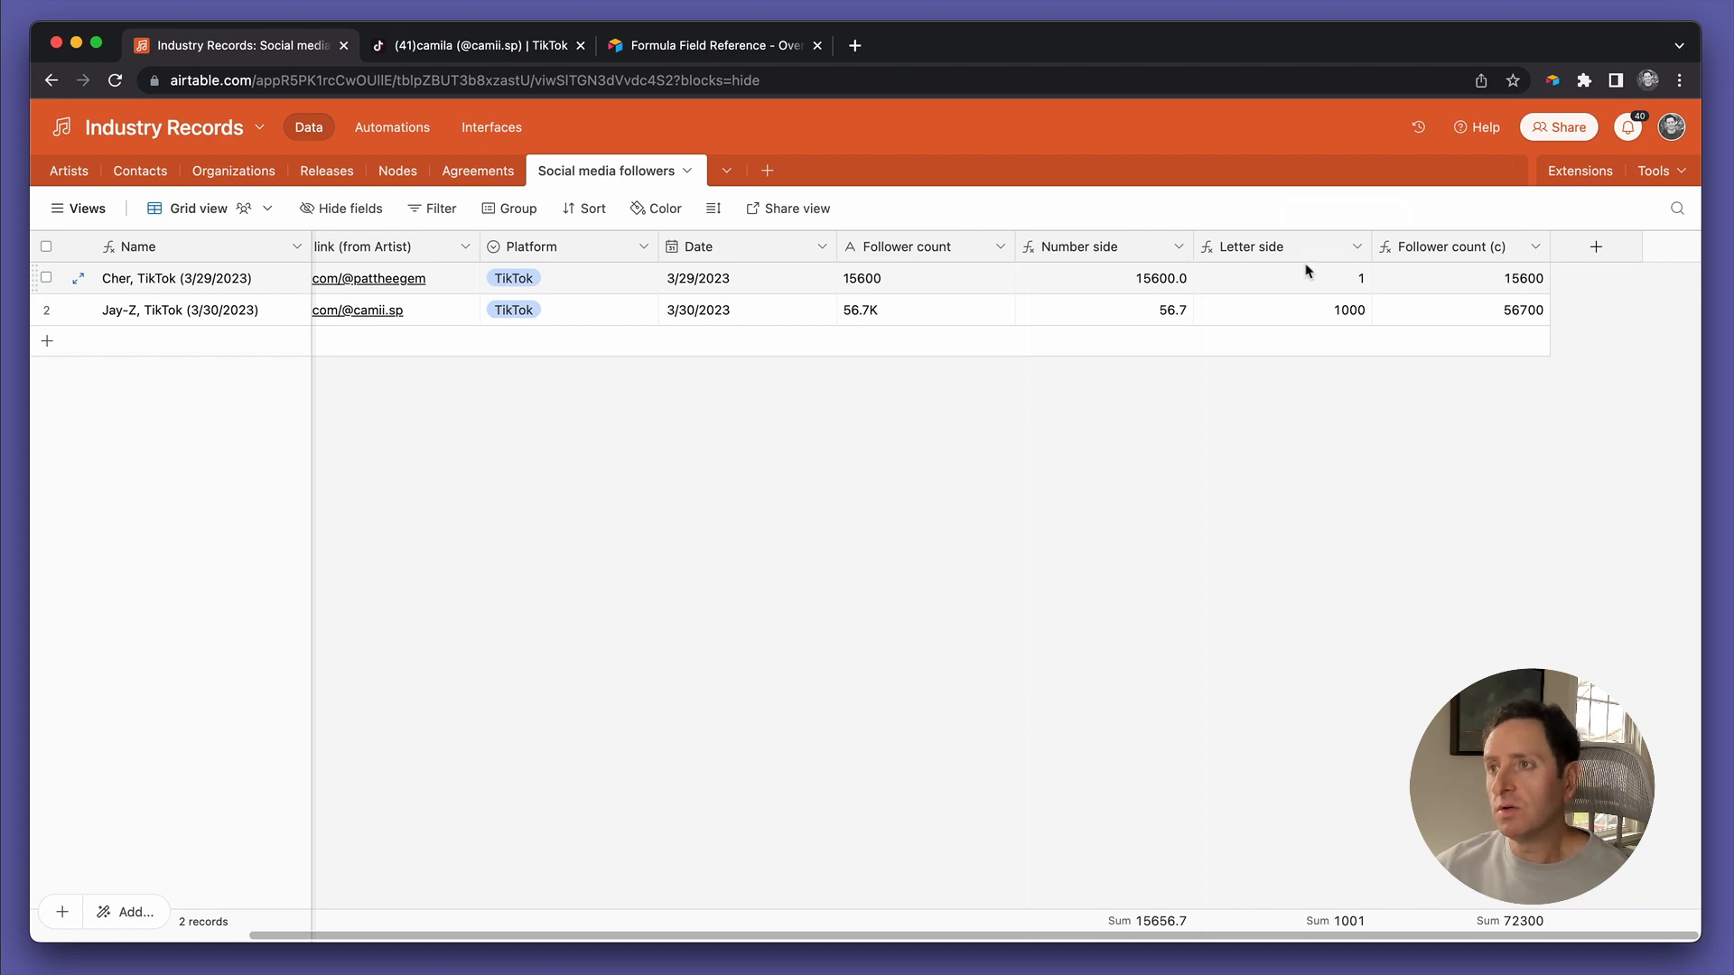
# Copy the Letter side formula IF(FIND("K",{Follower count})>0,1000,1) and cancel without changes
pyautogui.doubleClick(1235, 243)
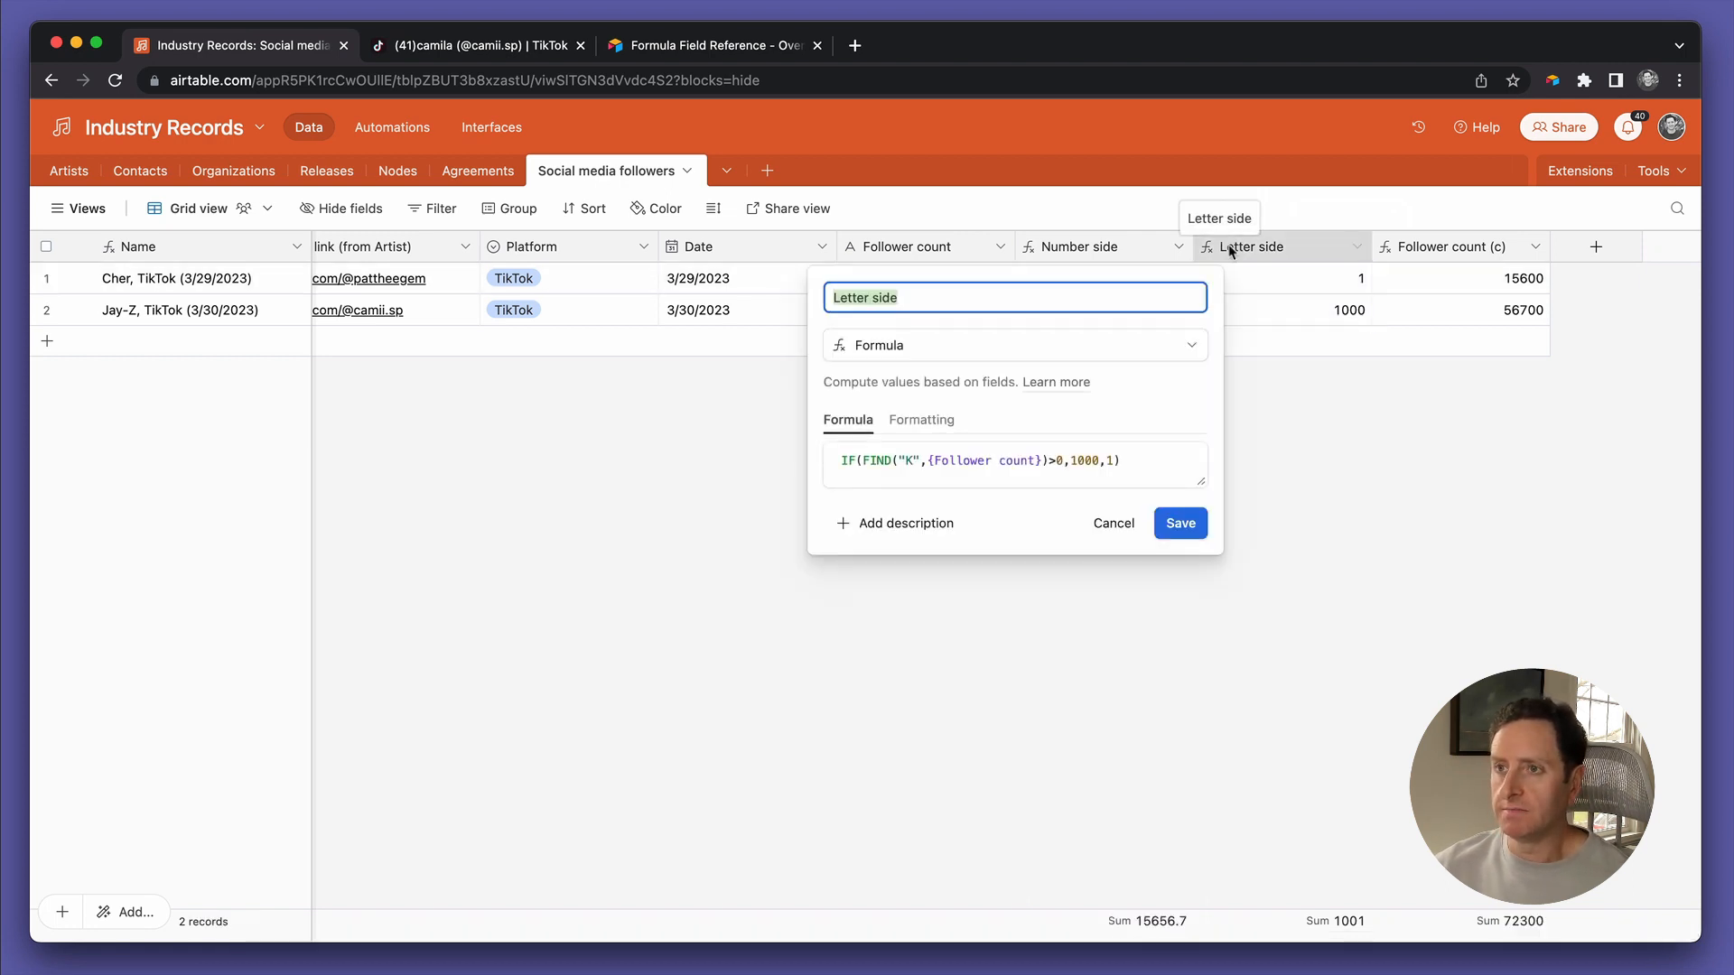
pyautogui.click(1121, 461)
pyautogui.press('super+a')
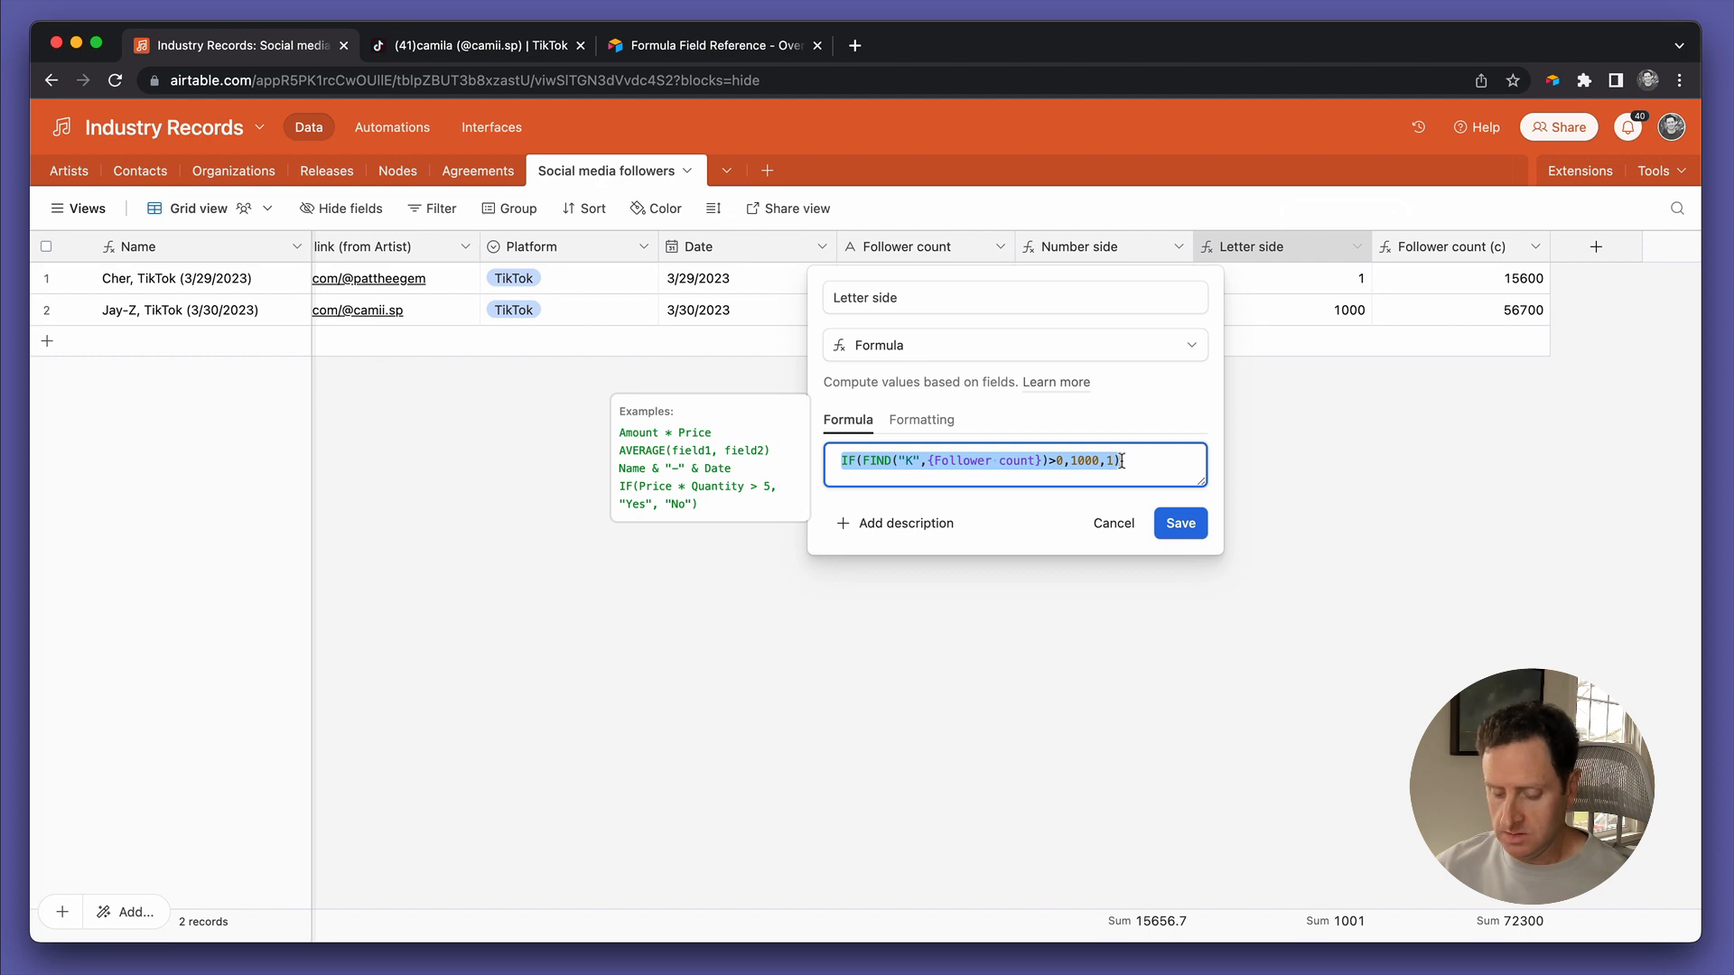
pyautogui.click(1109, 527)
# Append the K multiplier *IF(FIND("K",{Follower count})>0,1000,1) to the Number side formula and save
pyautogui.doubleClick(1087, 242)
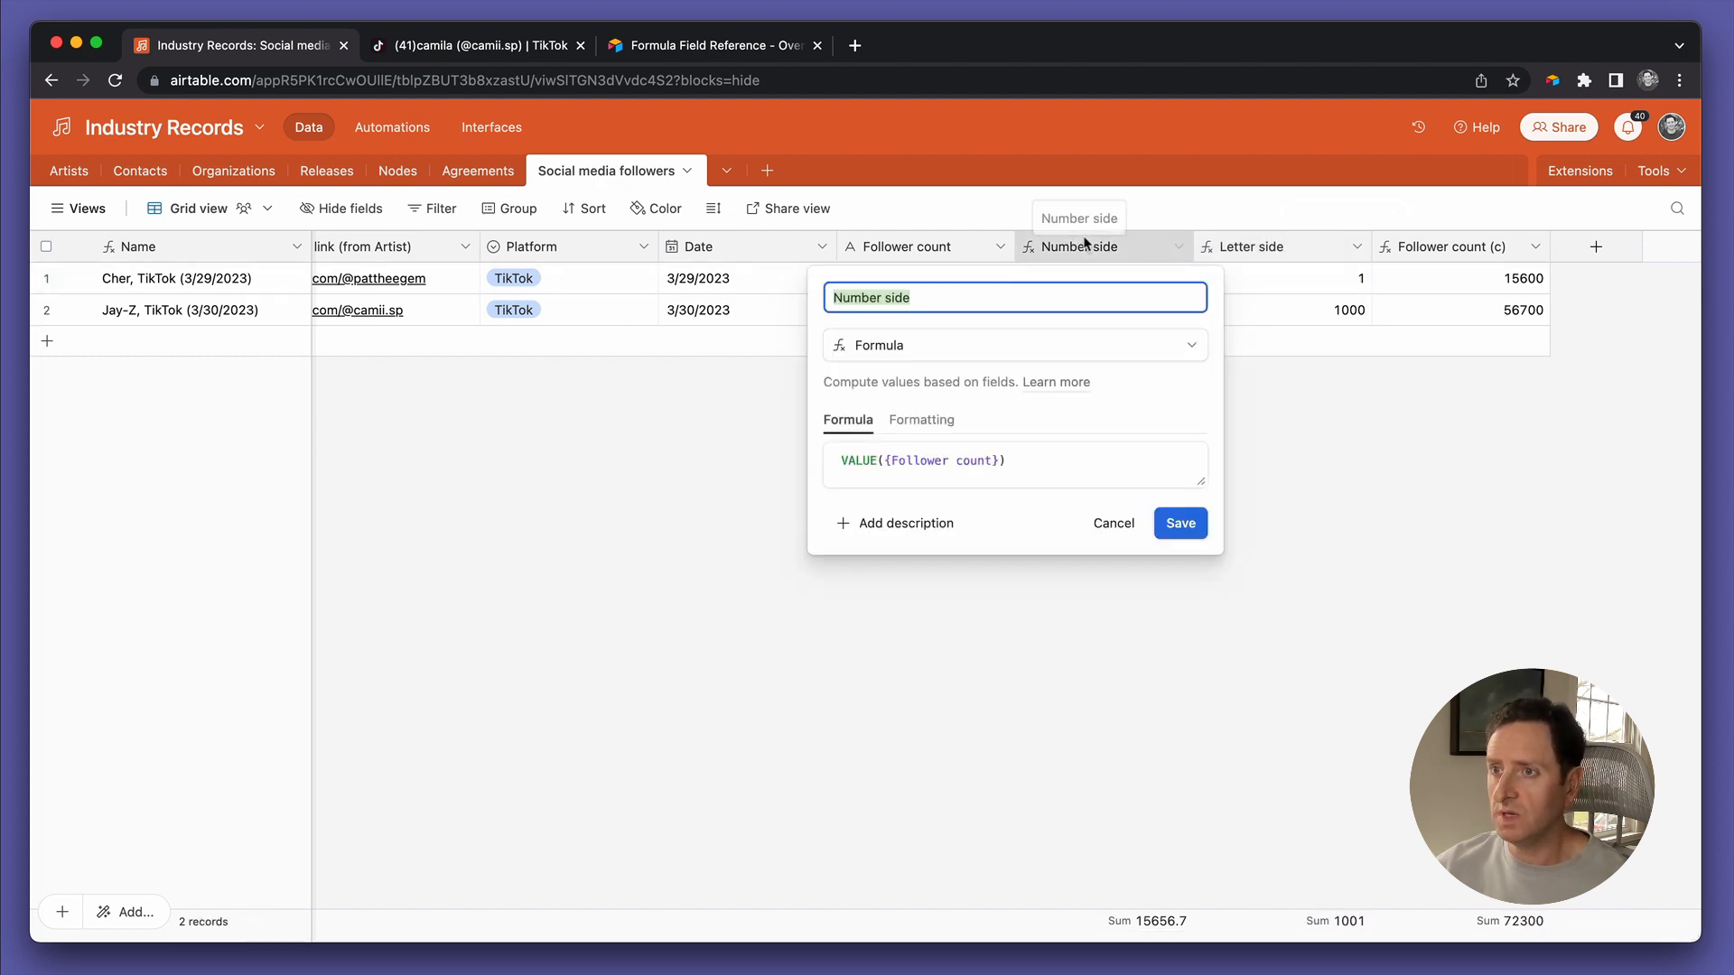
pyautogui.click(1083, 459)
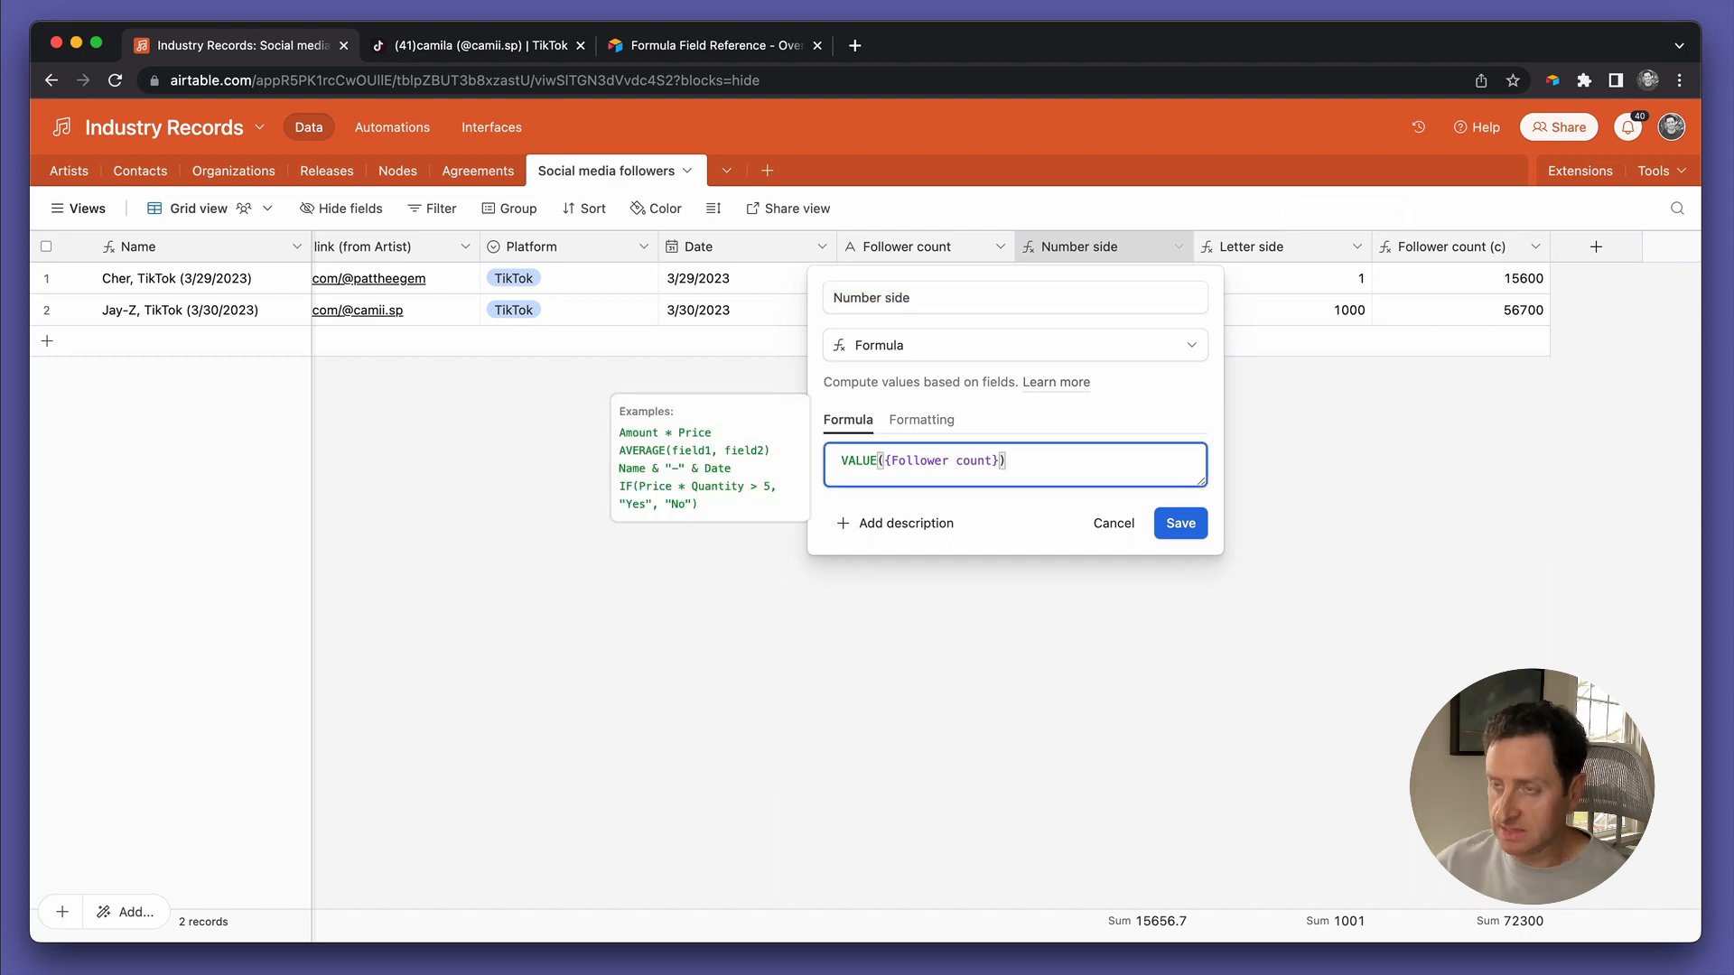
pyautogui.write('*IF(FIND("K",{Follower count})>0,1000,1)')
pyautogui.click(1181, 541)
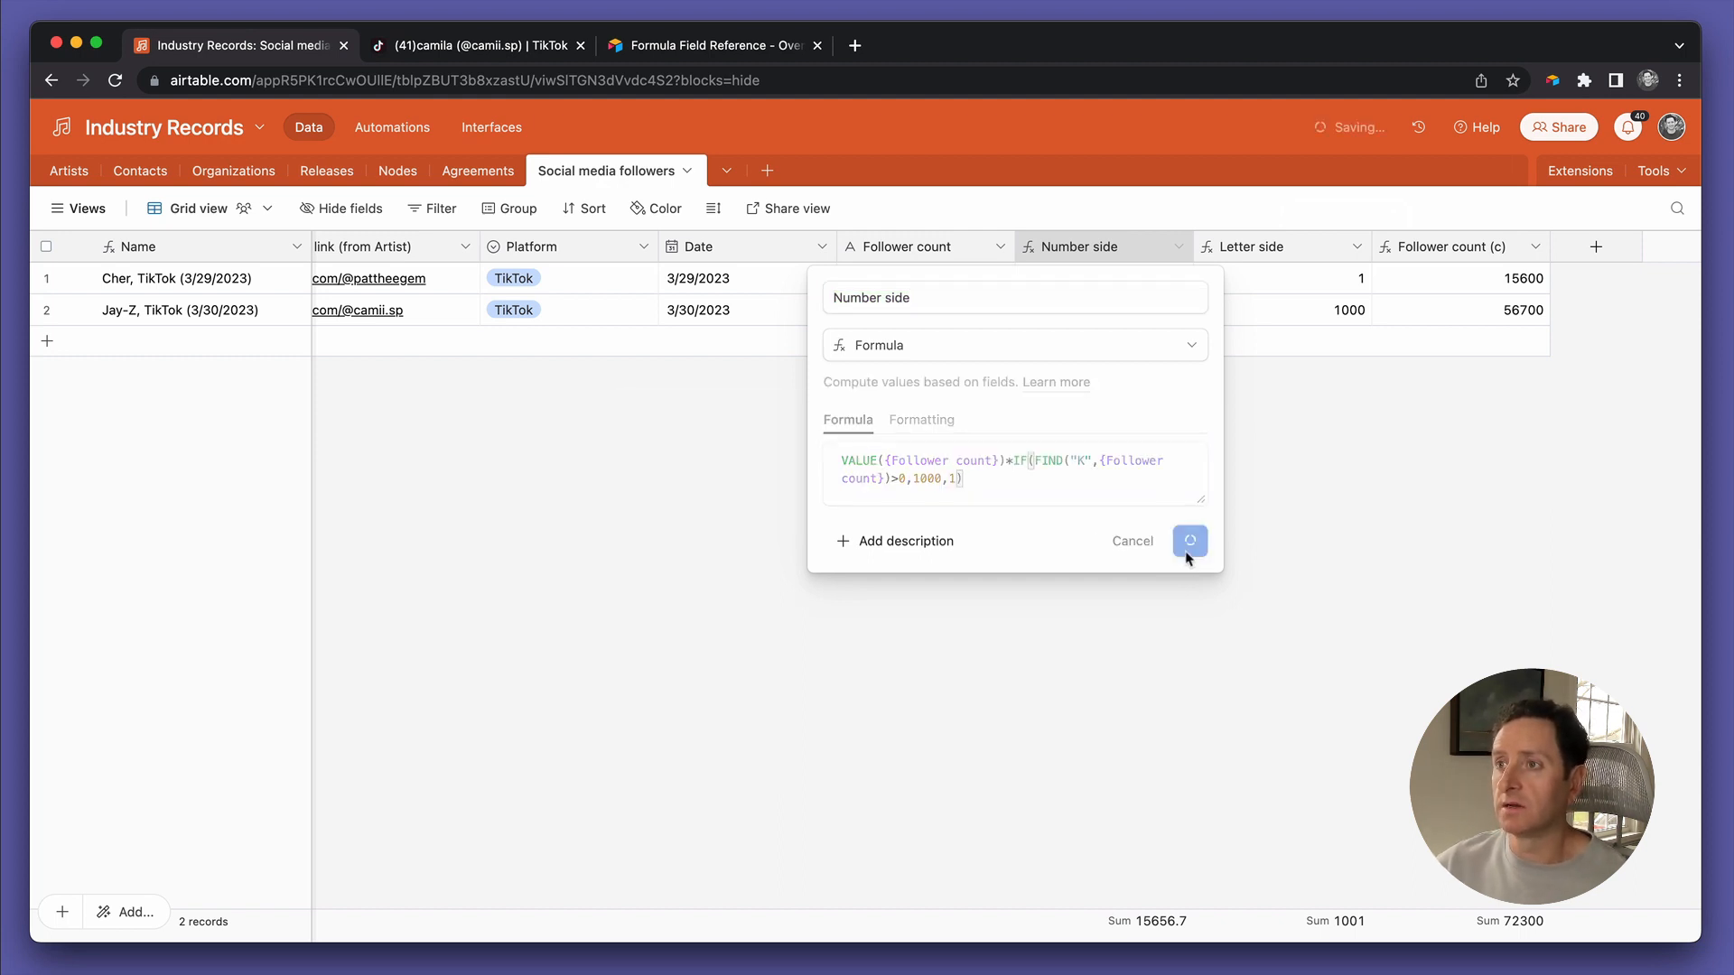
pyautogui.click(1068, 655)
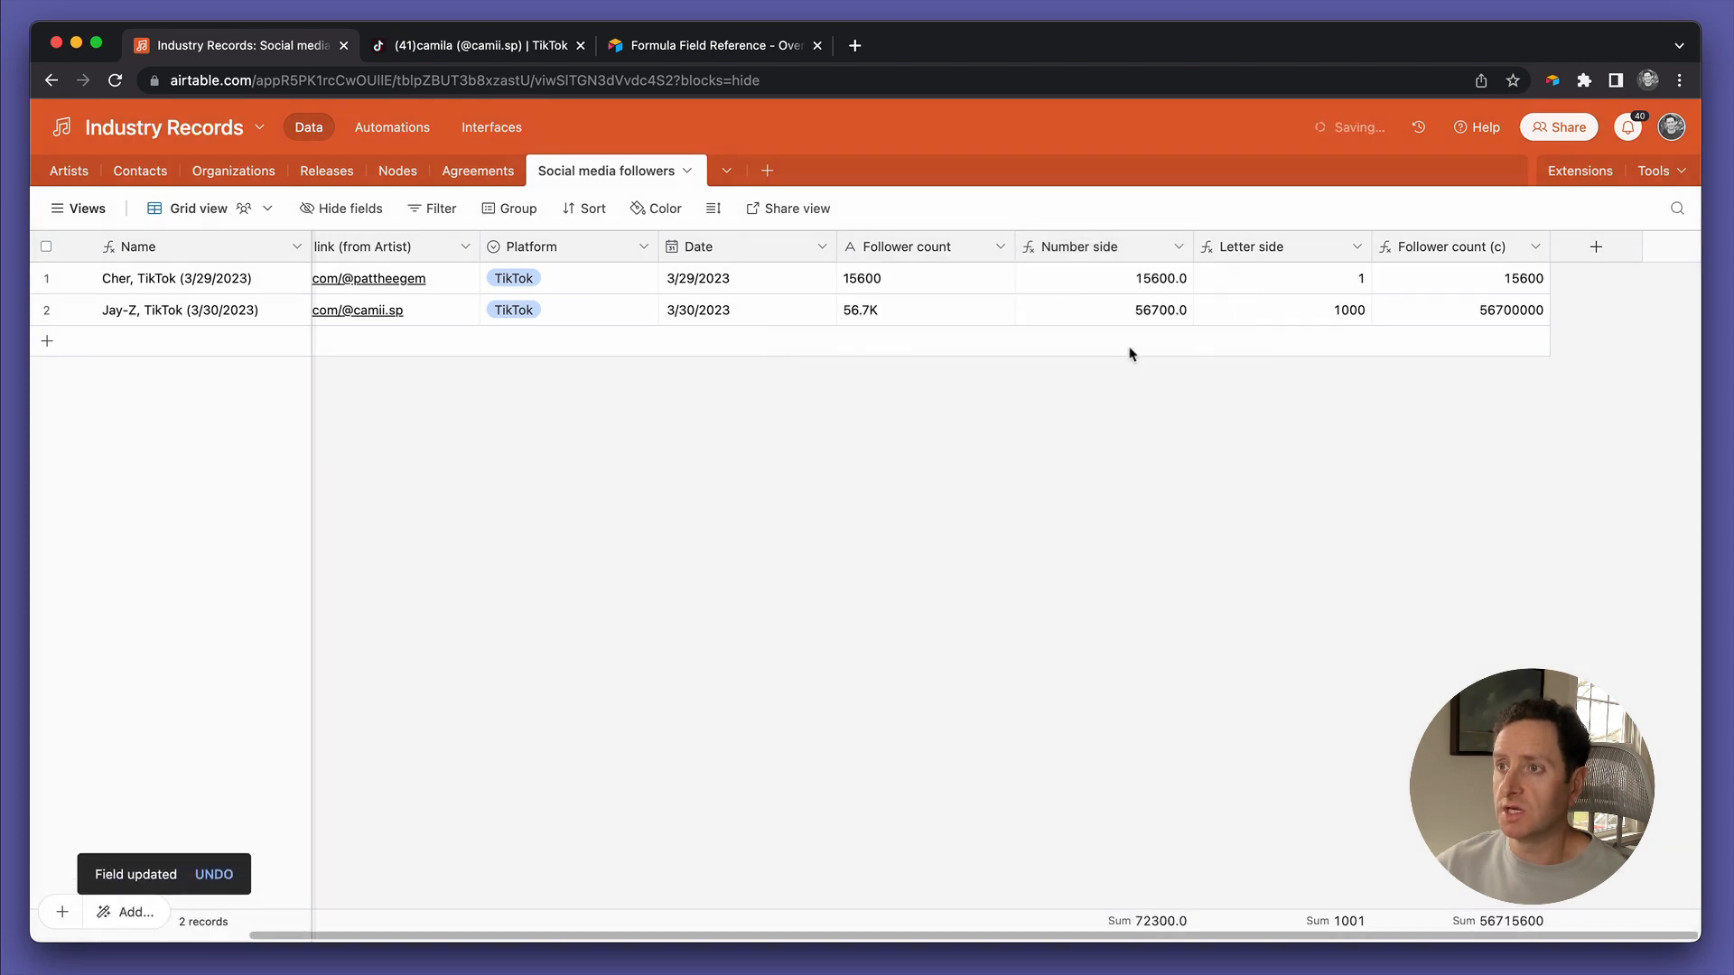
pyautogui.click(1142, 316)
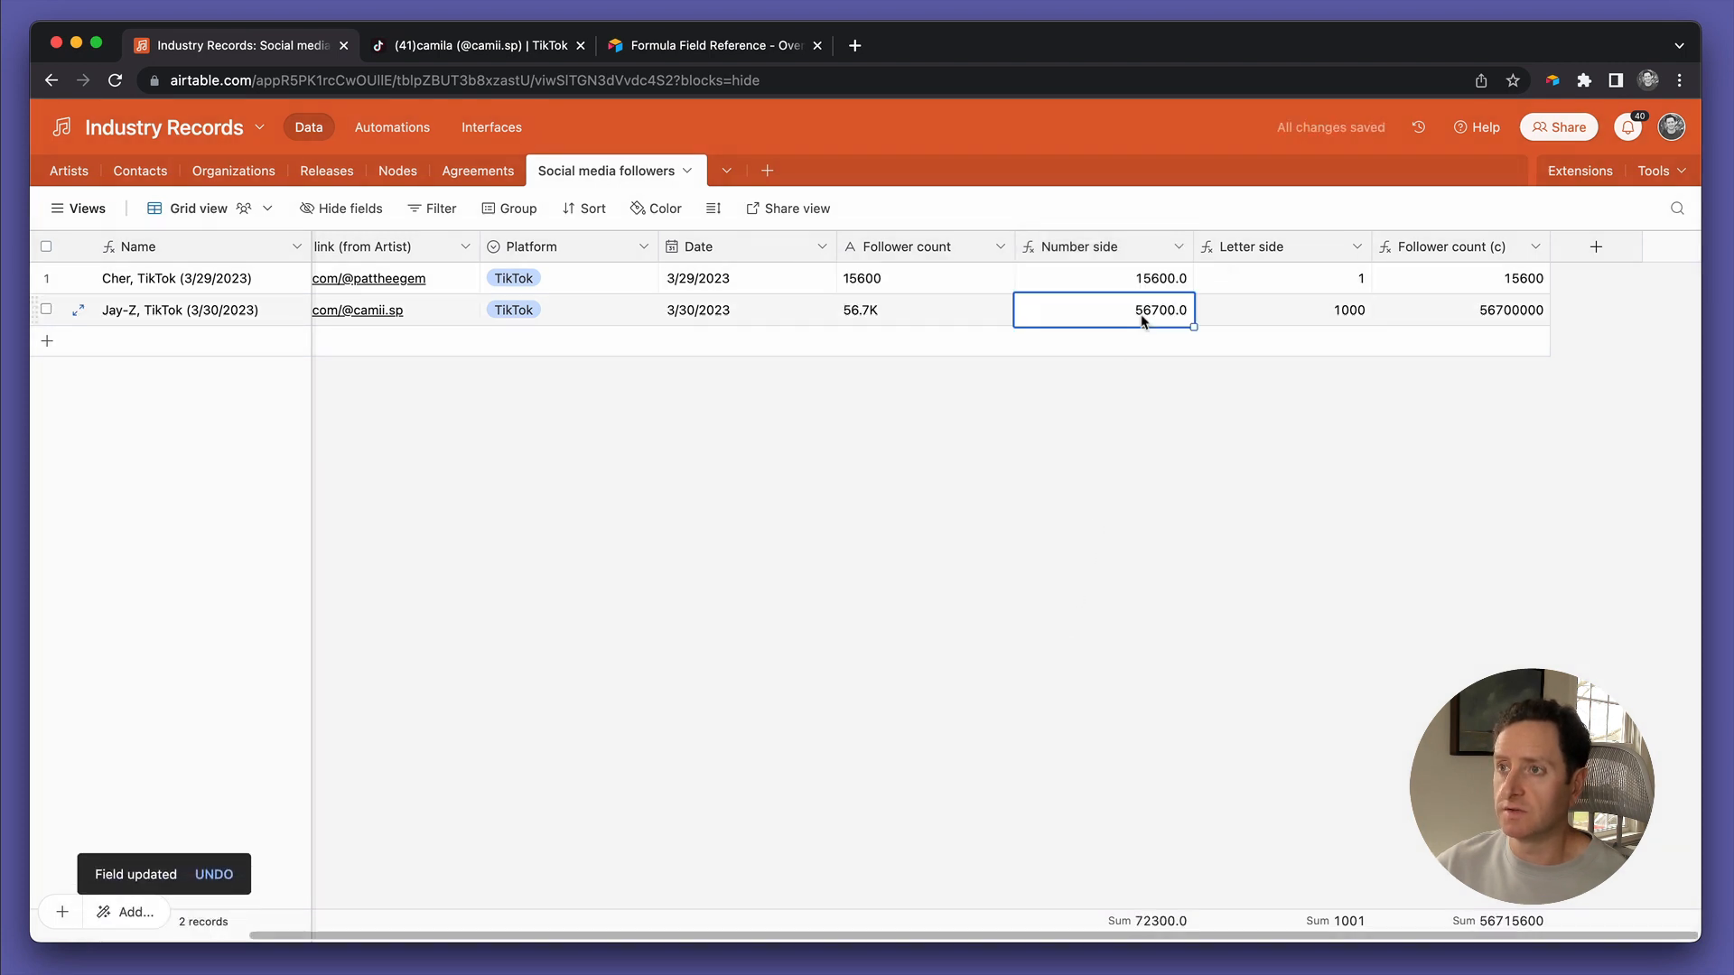
# Set Number side formatting to Integer so it shows 15600 and 56700
pyautogui.doubleClick(1146, 251)
pyautogui.click(936, 424)
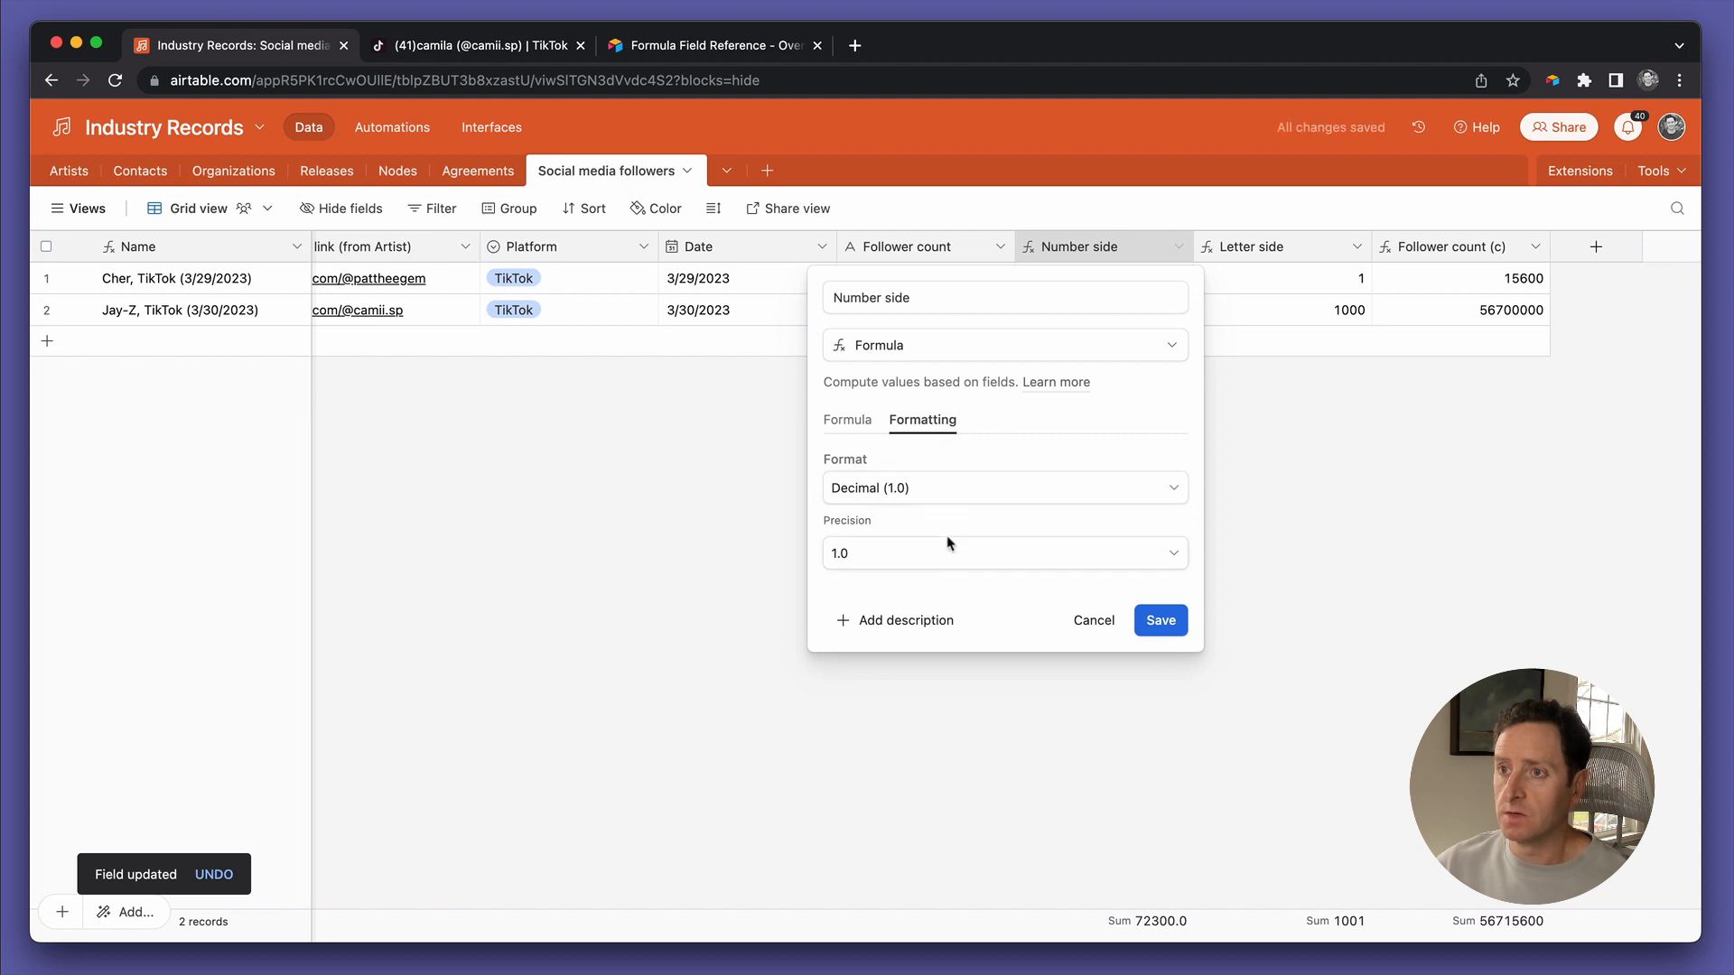
pyautogui.click(948, 492)
pyautogui.click(939, 597)
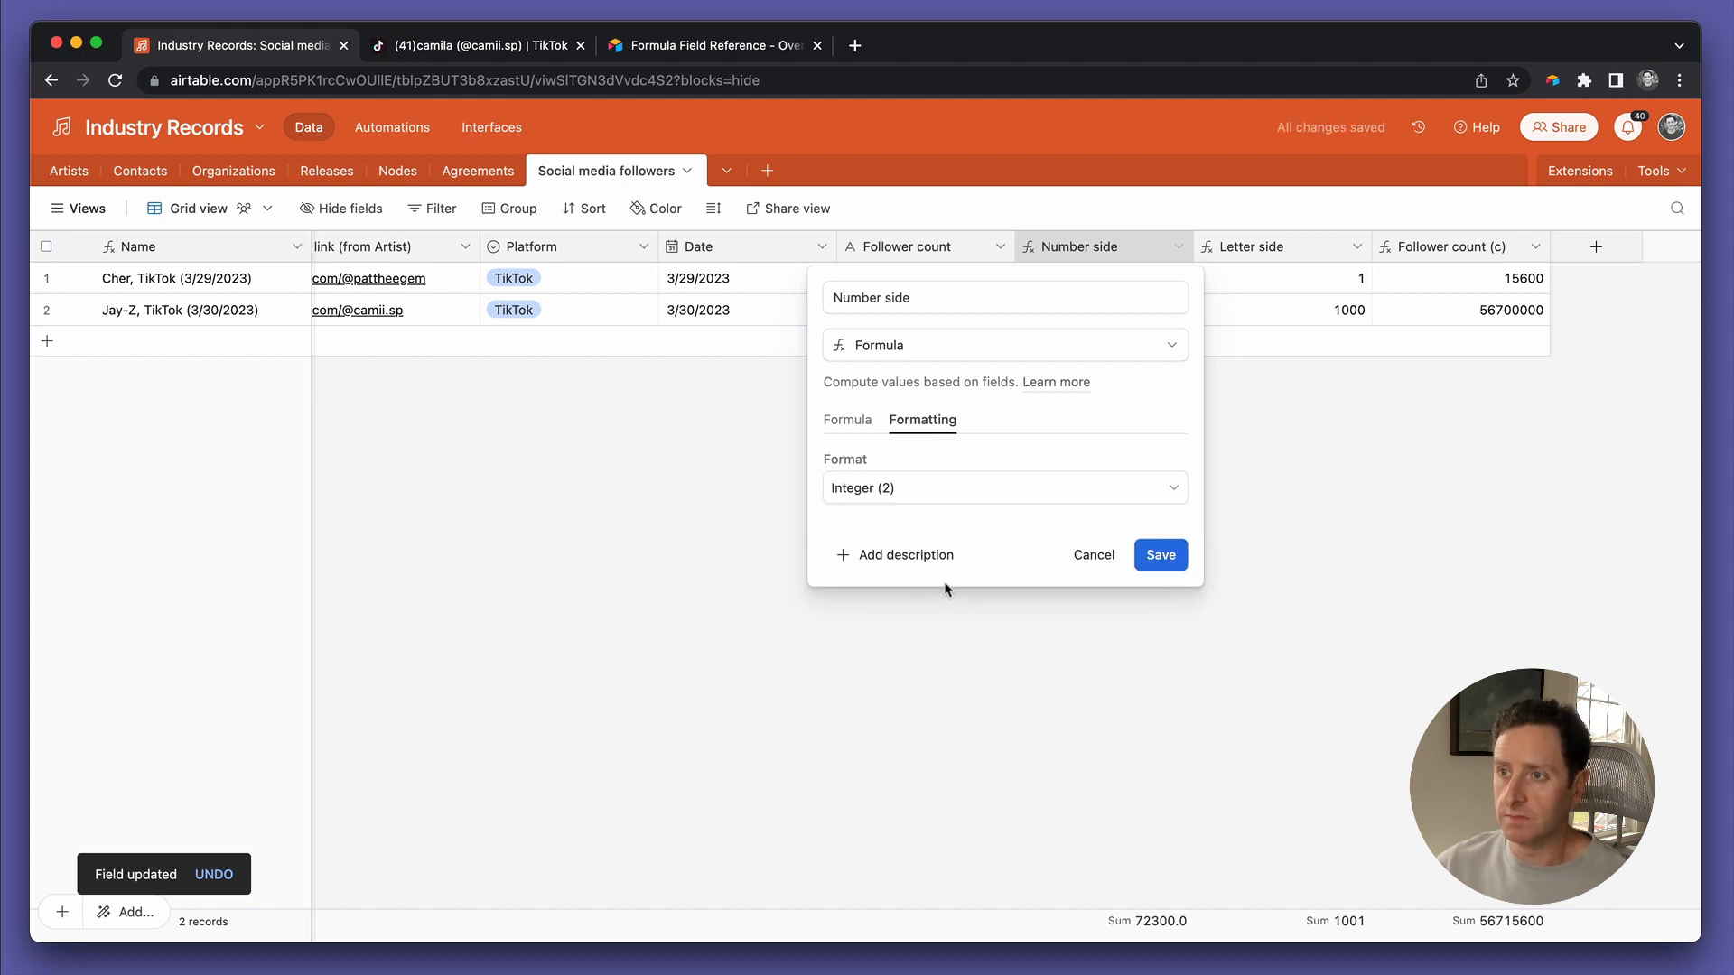
pyautogui.click(1155, 557)
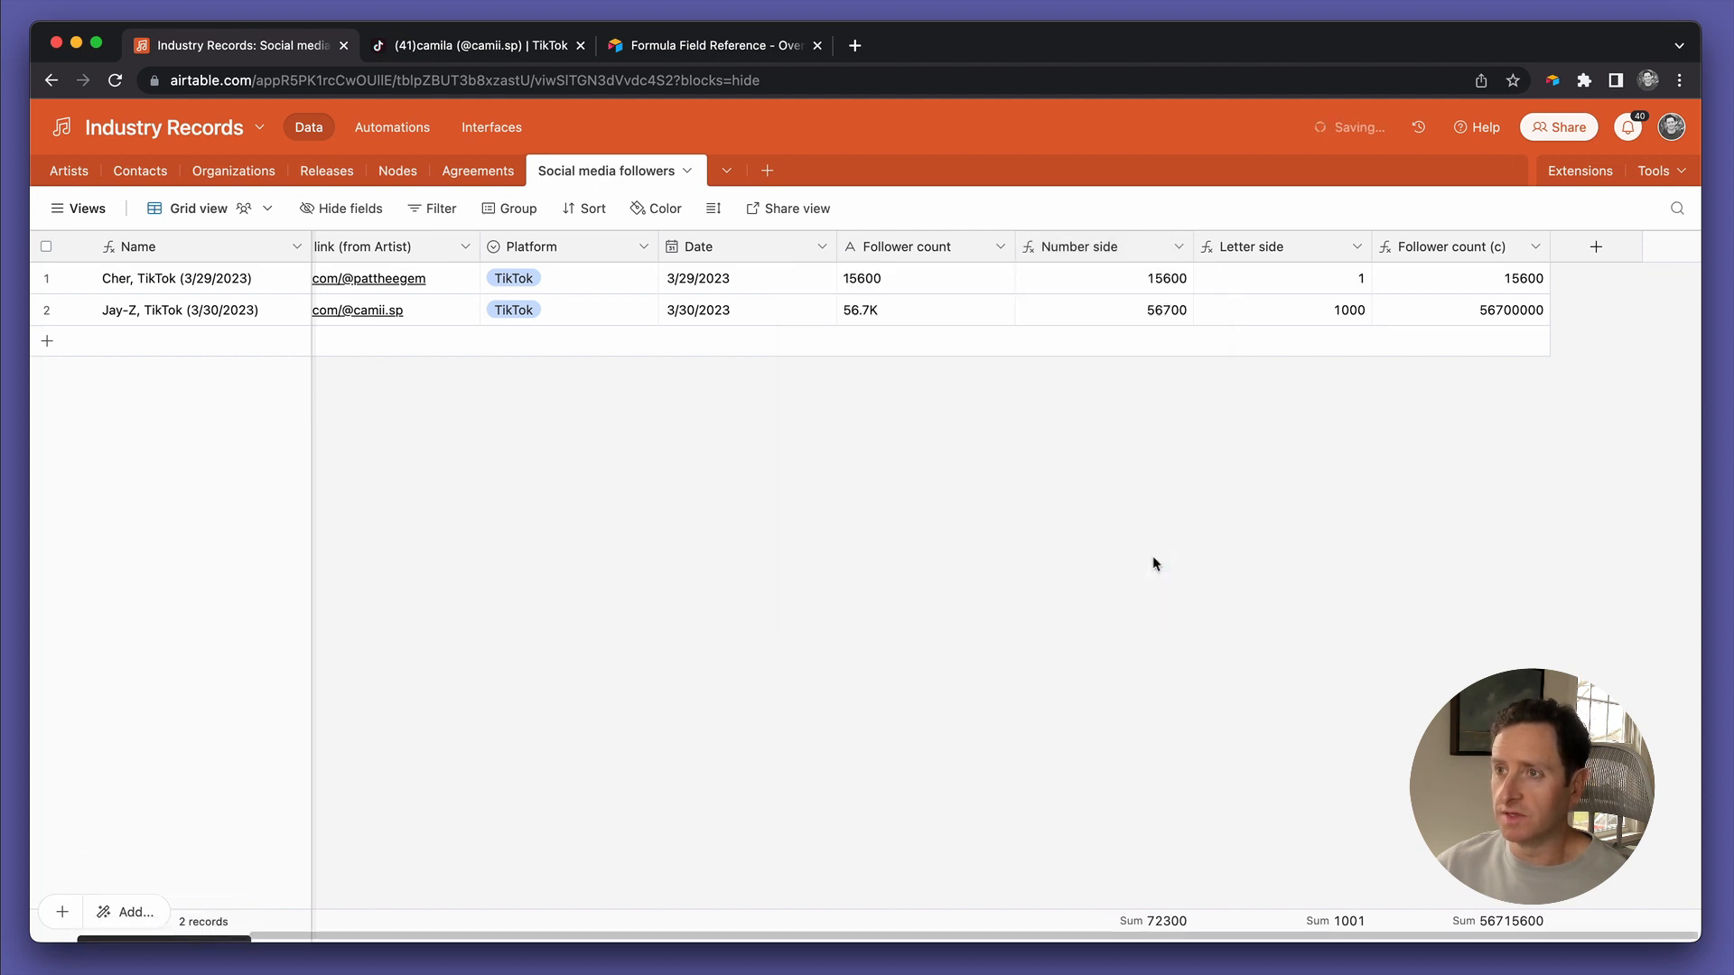
pyautogui.doubleClick(1443, 246)
pyautogui.press('super+c')
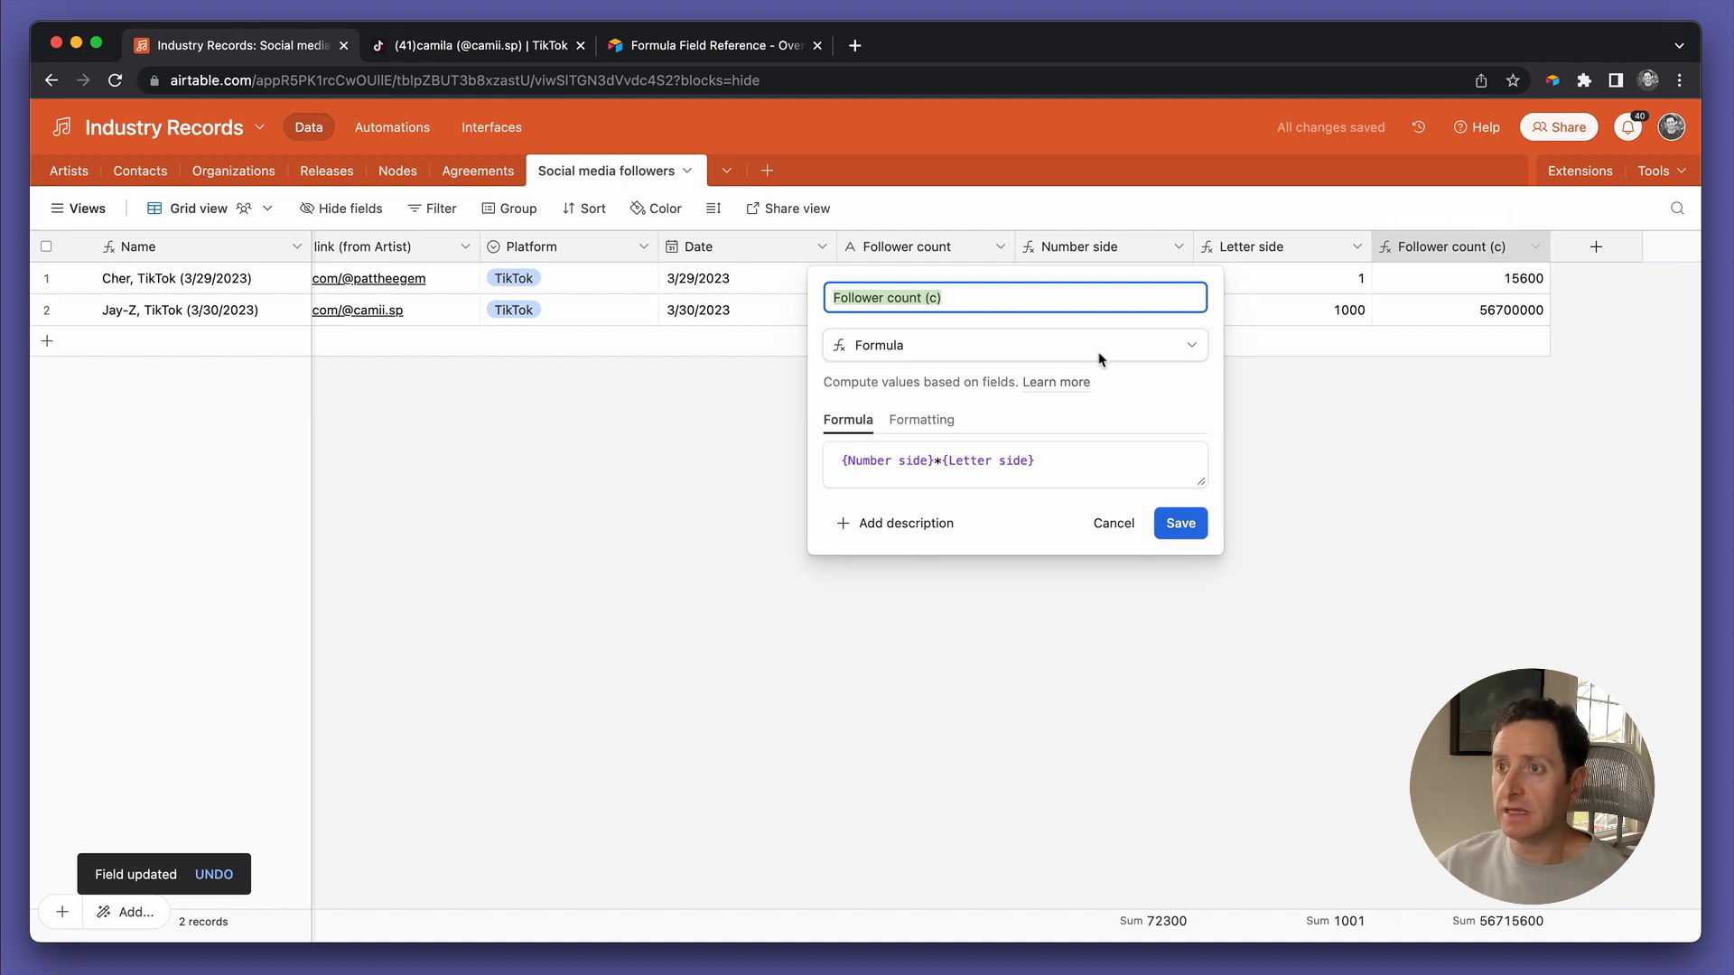
pyautogui.click(1105, 531)
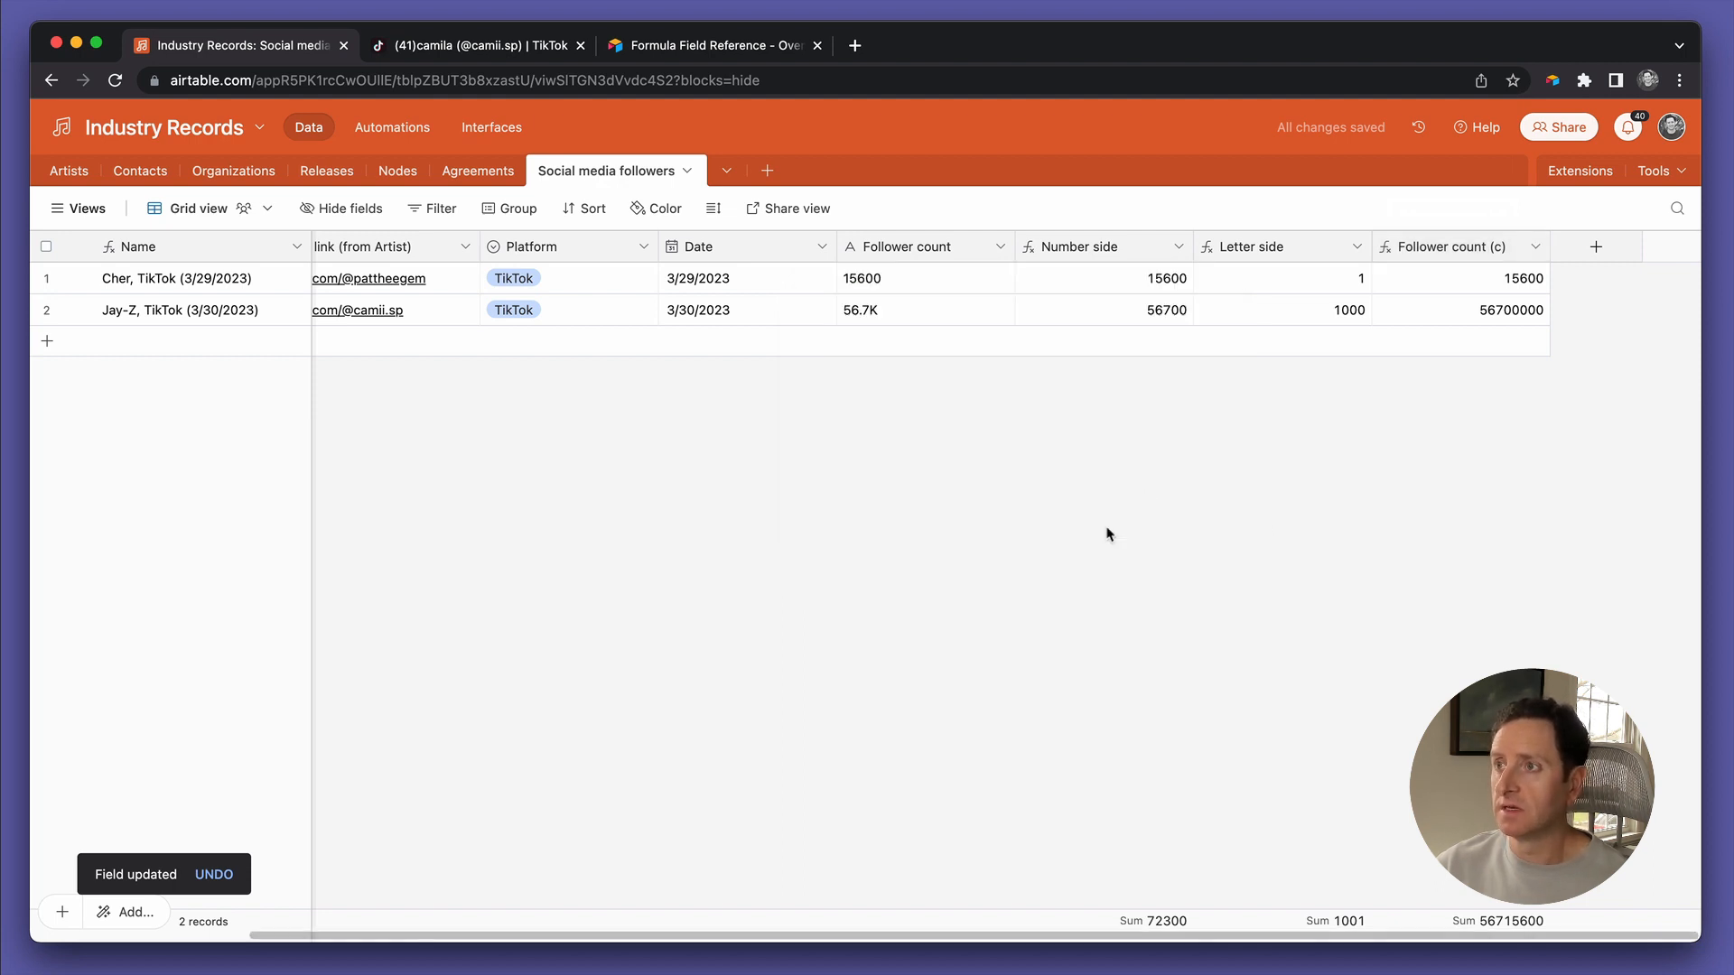
# Delete the Follower count (c) and Letter side columns, then rename Number side to 'Follower count (c)'
pyautogui.click(1535, 246)
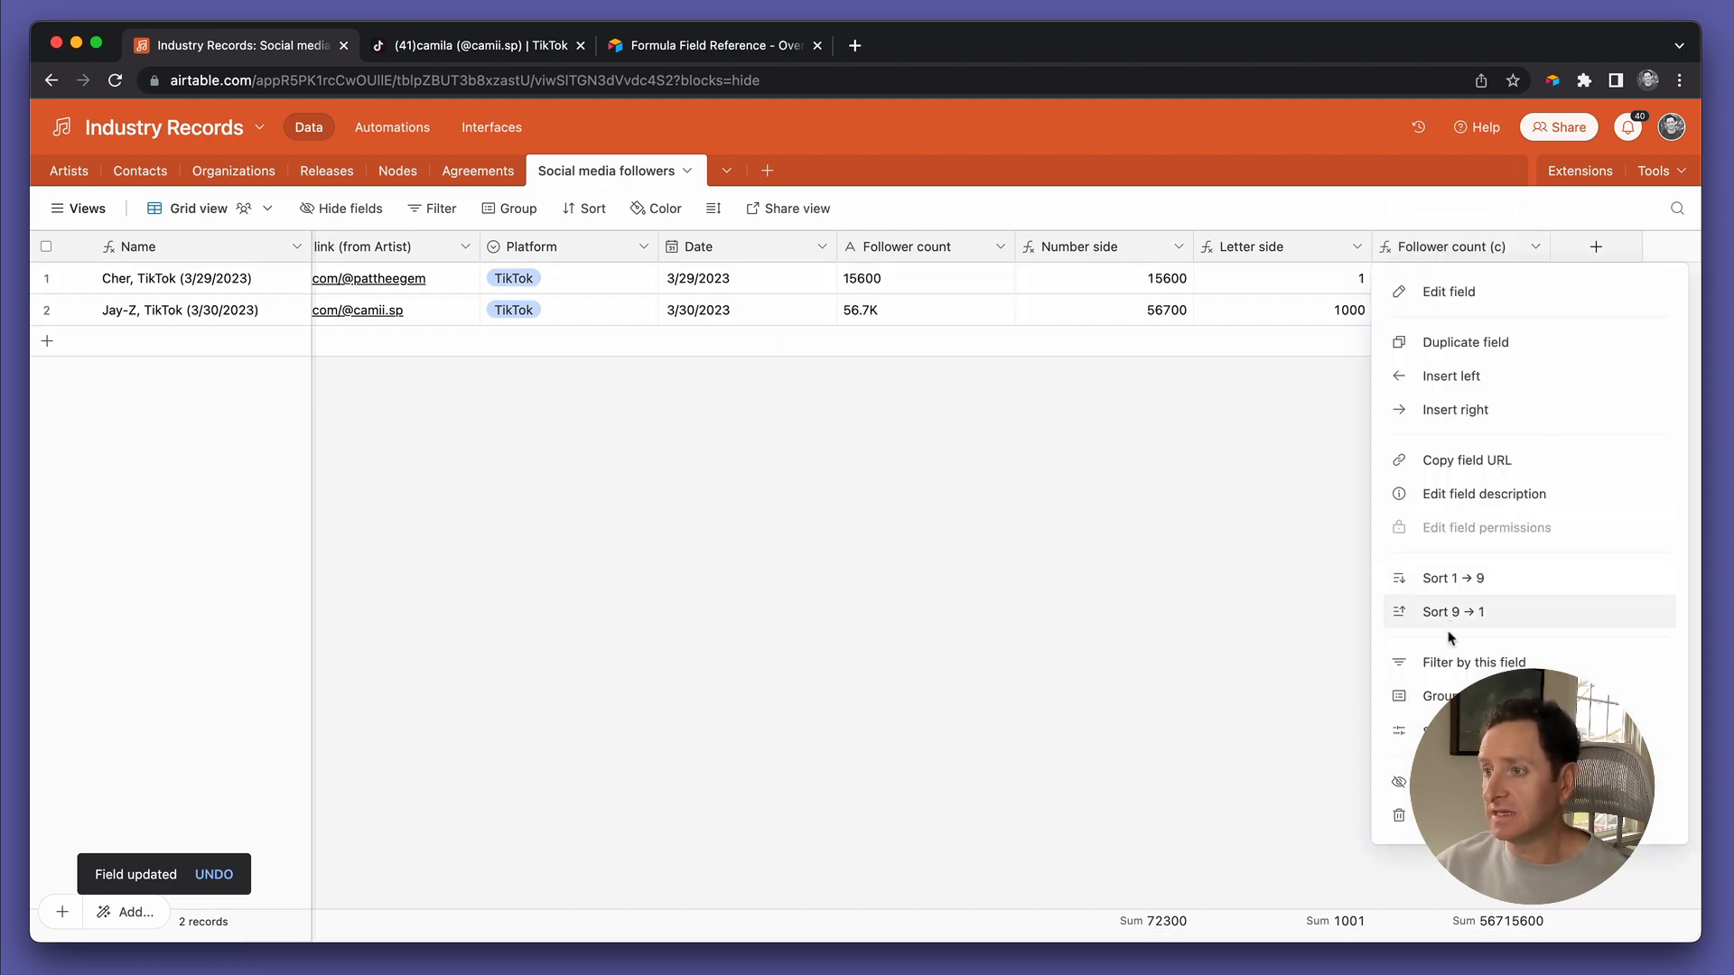
pyautogui.click(1481, 816)
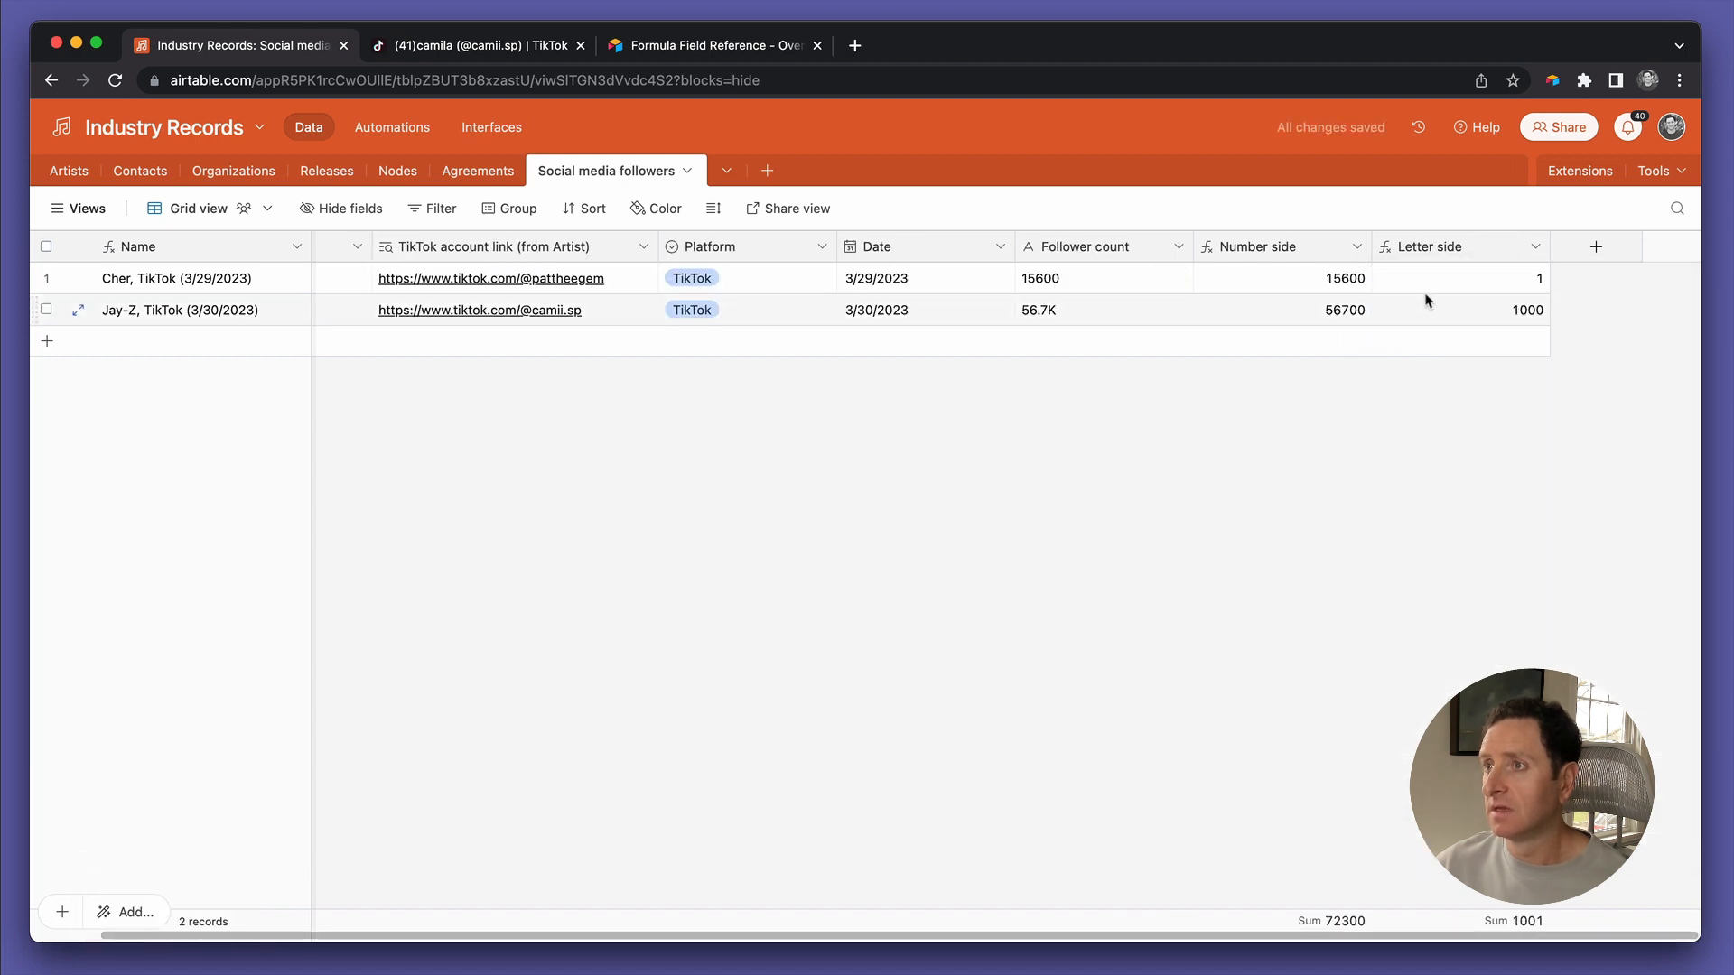
pyautogui.click(1535, 246)
pyautogui.click(1481, 815)
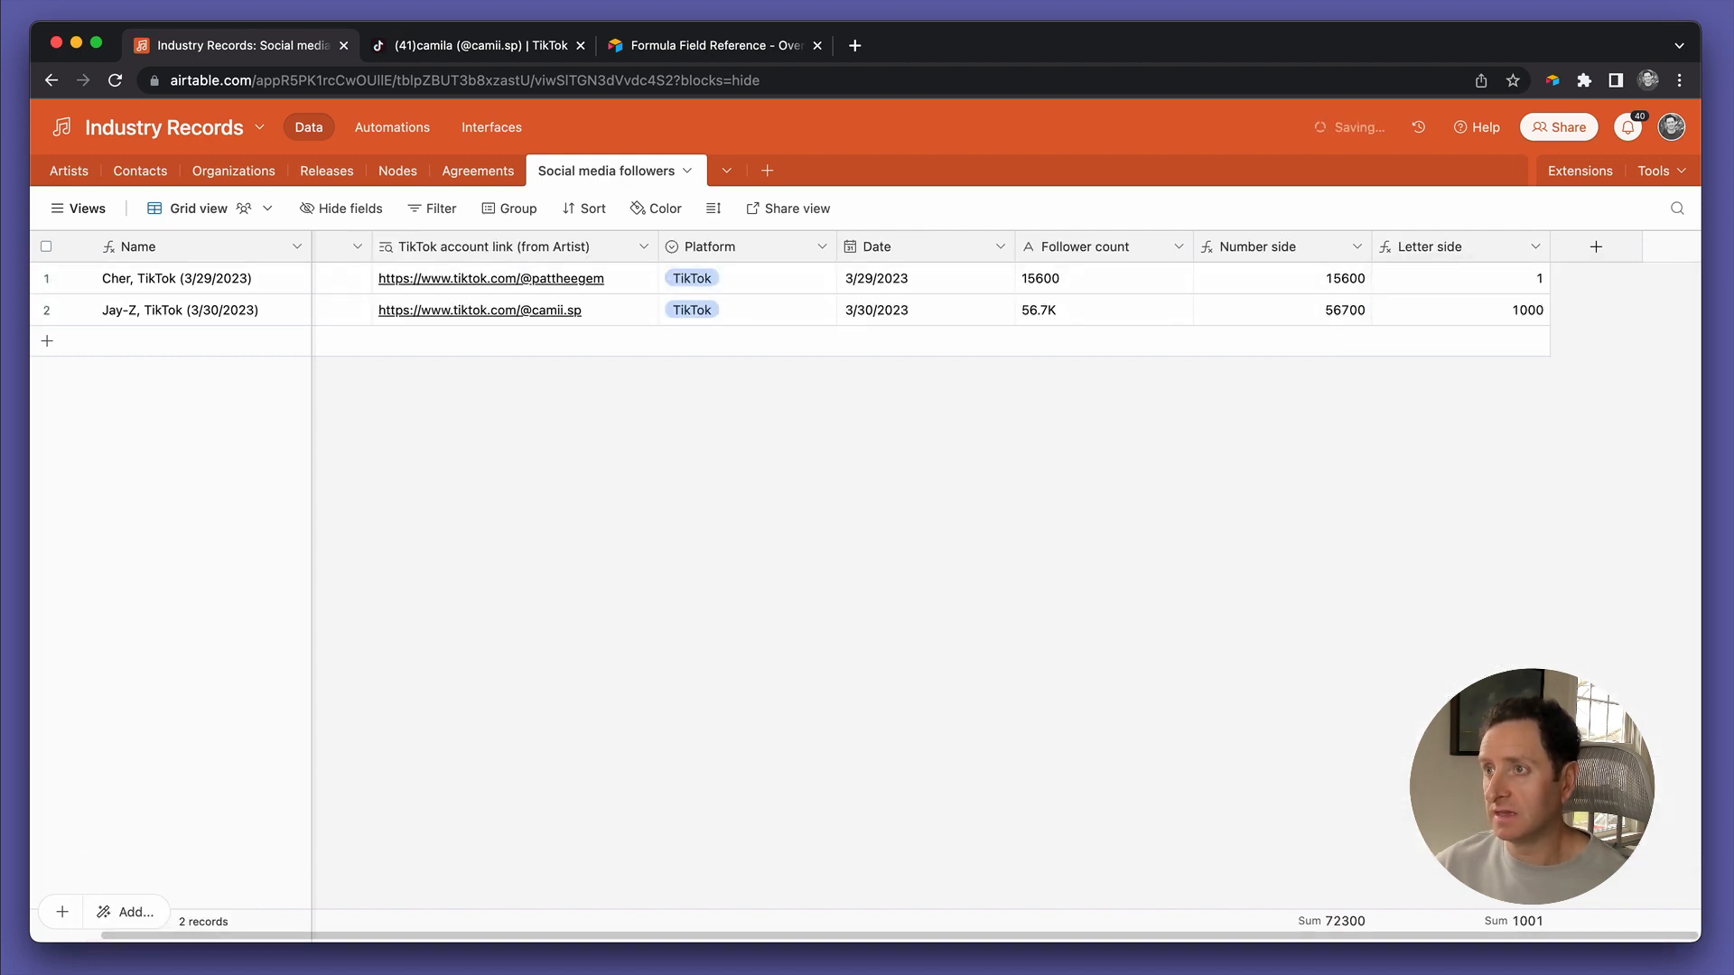
pyautogui.doubleClick(1357, 248)
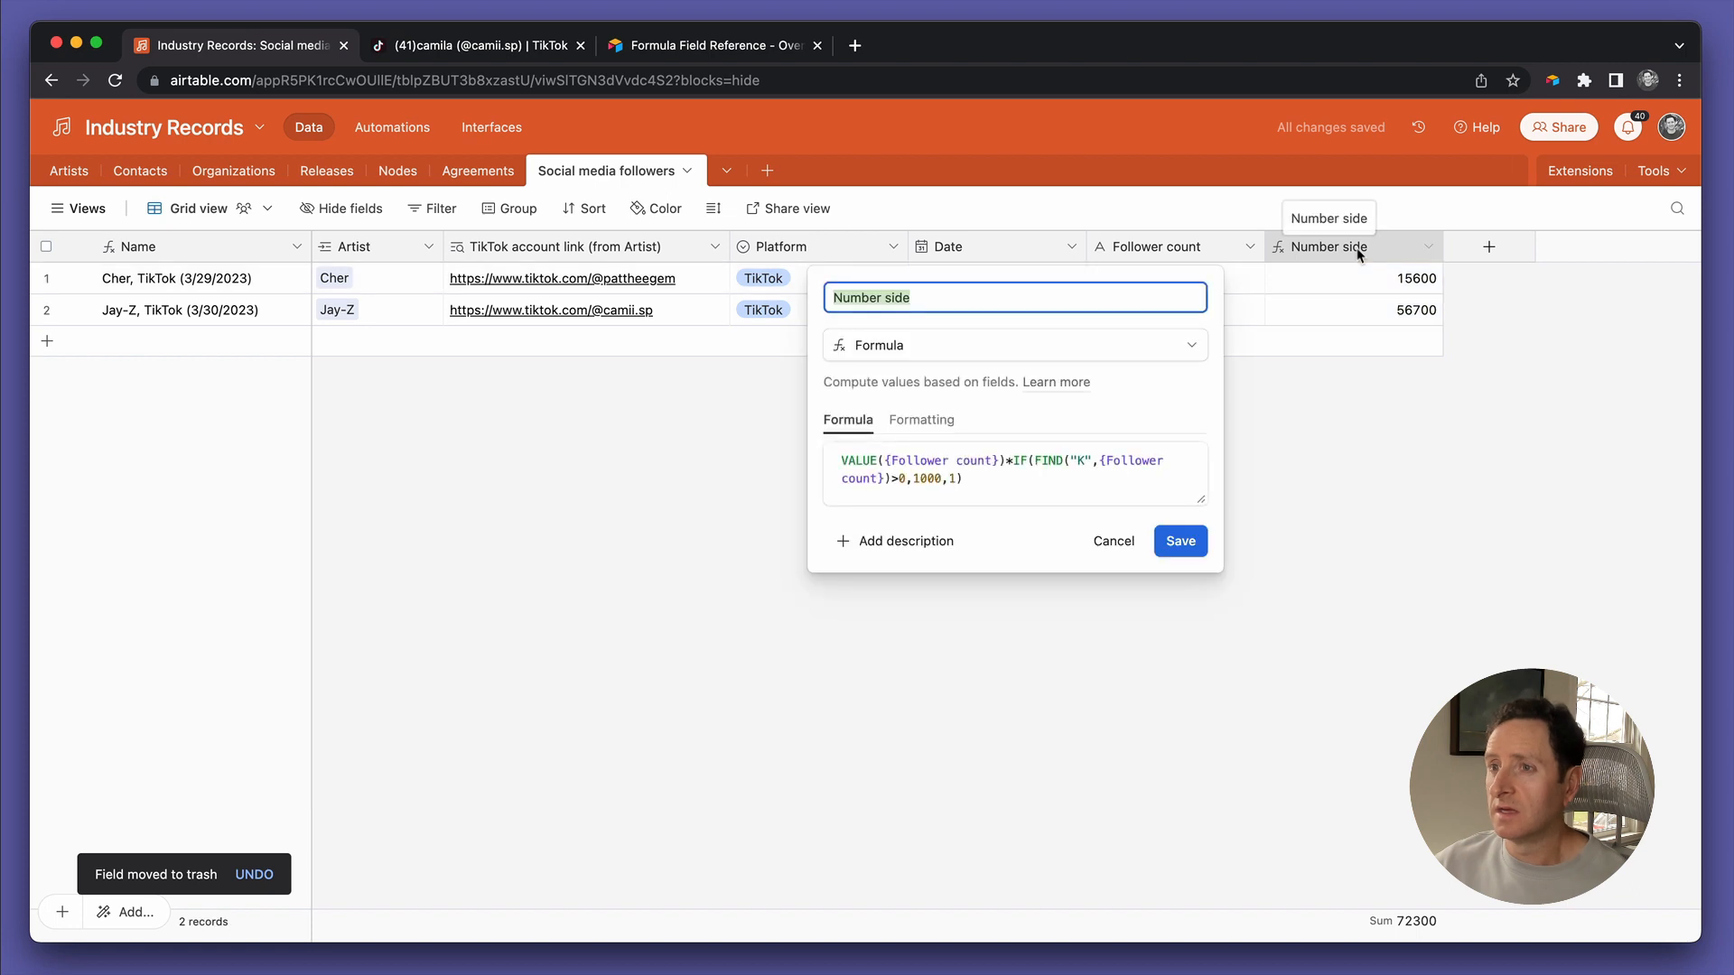
pyautogui.press('super+v')
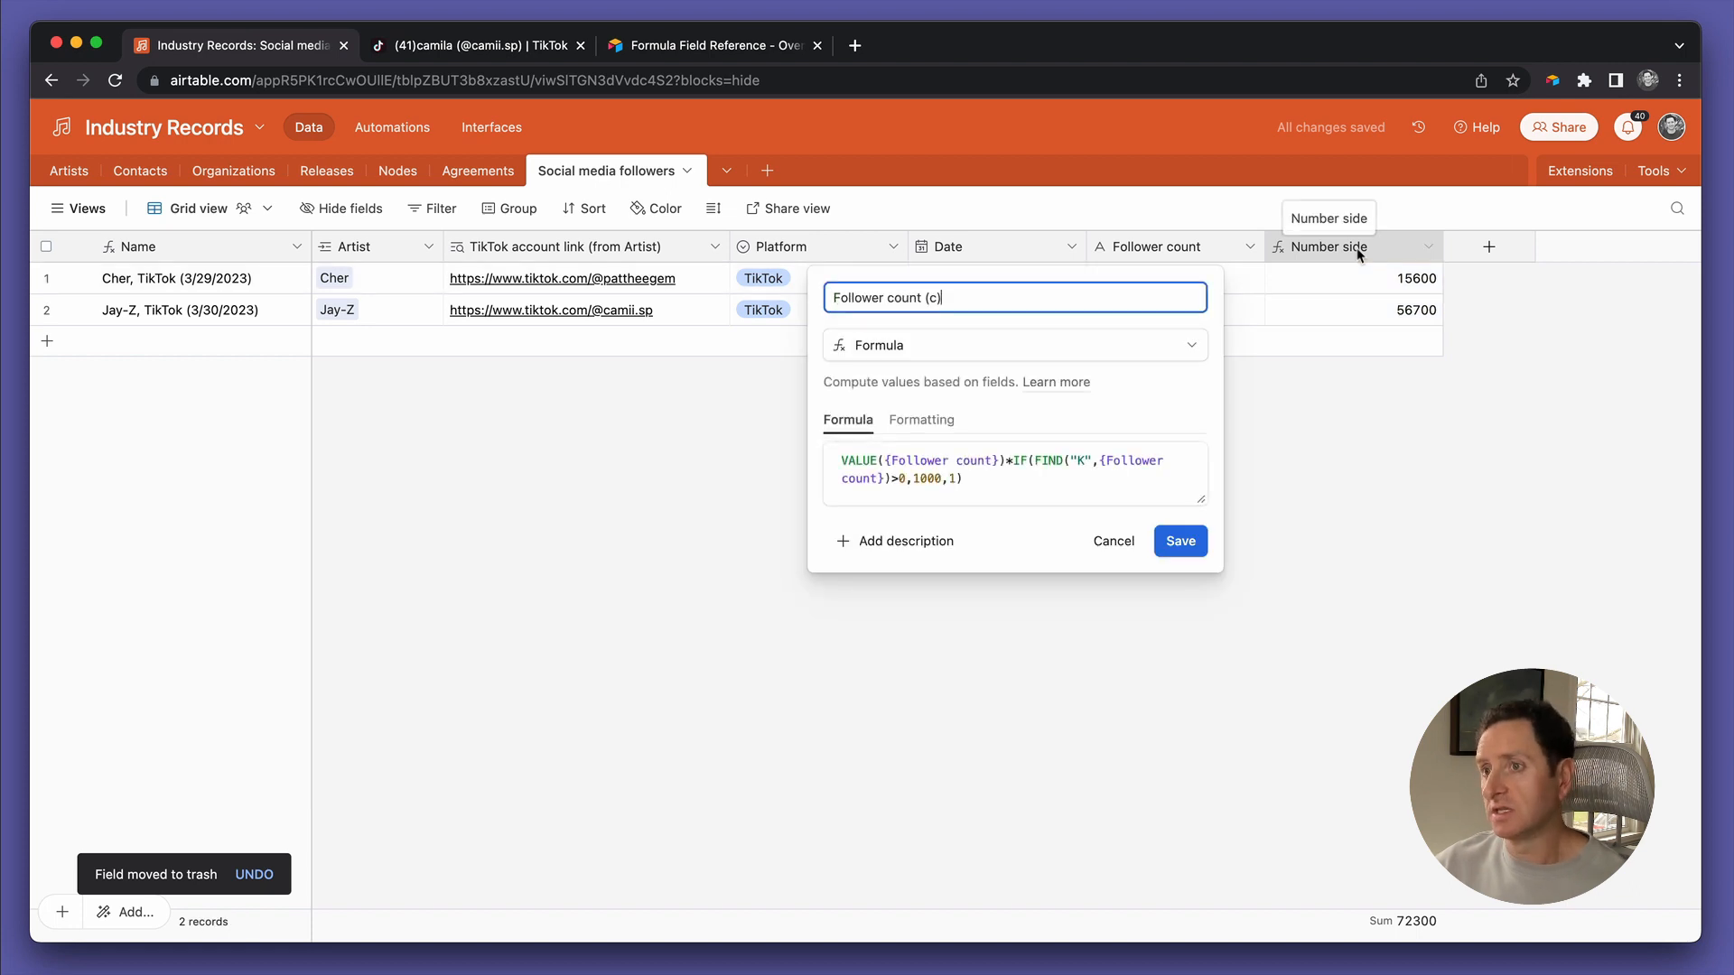
pyautogui.click(1165, 540)
pyautogui.click(1388, 314)
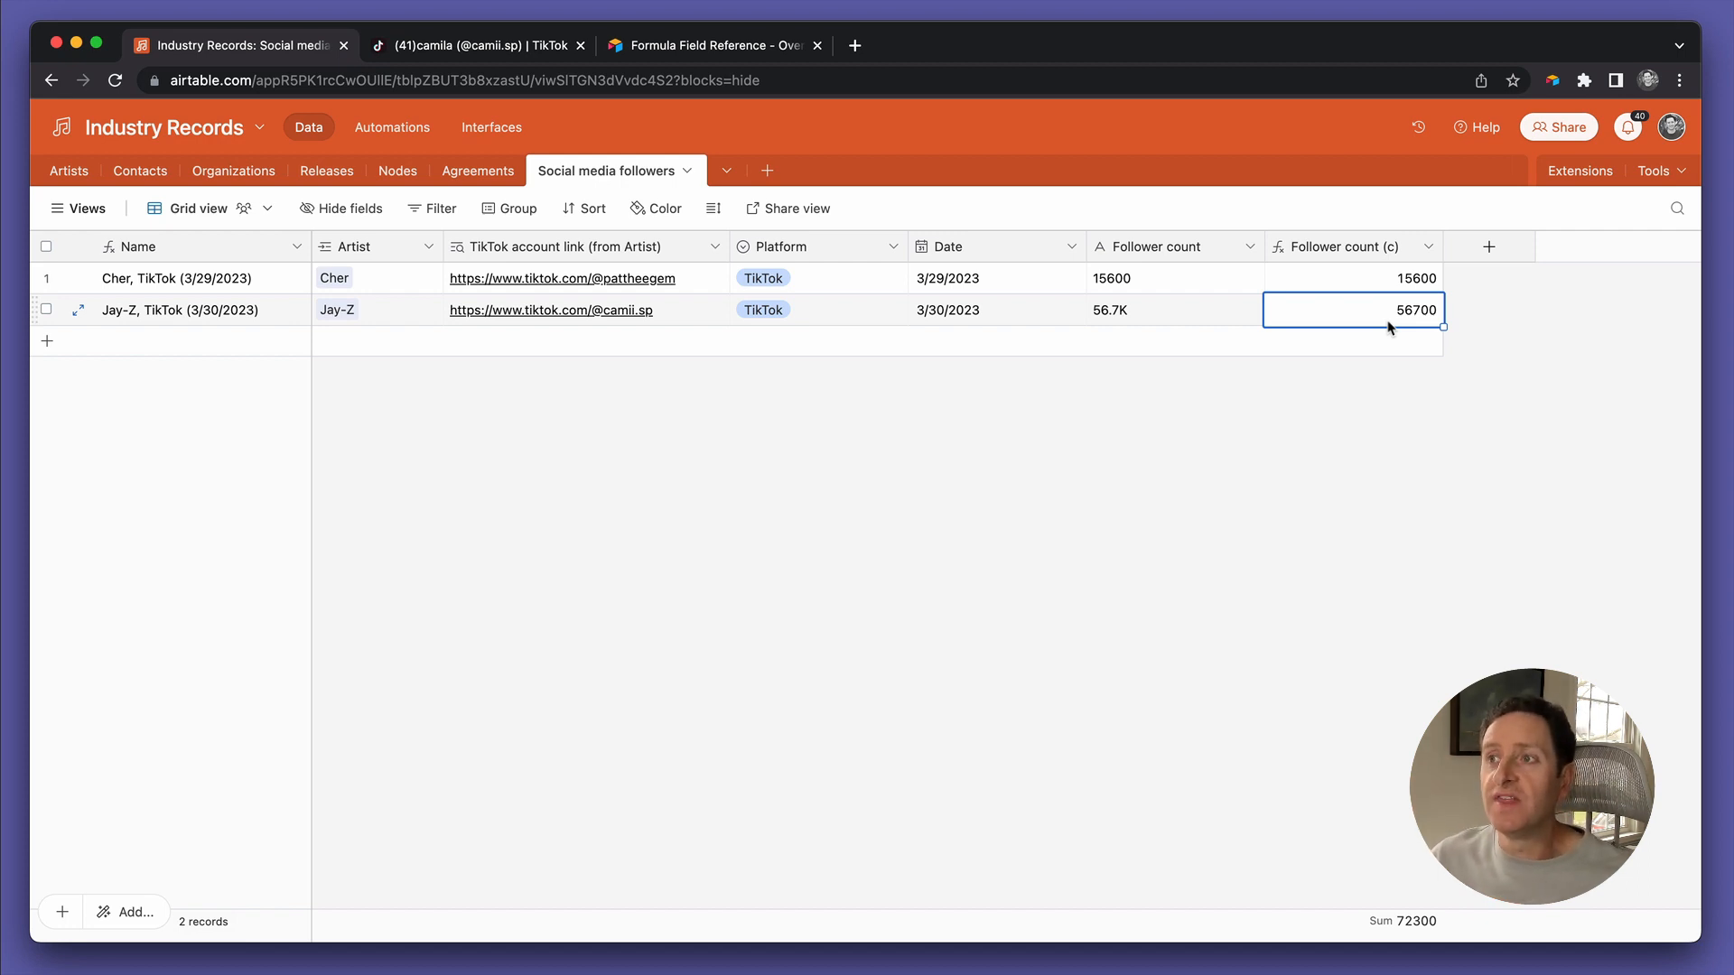
pyautogui.doubleClick(1352, 251)
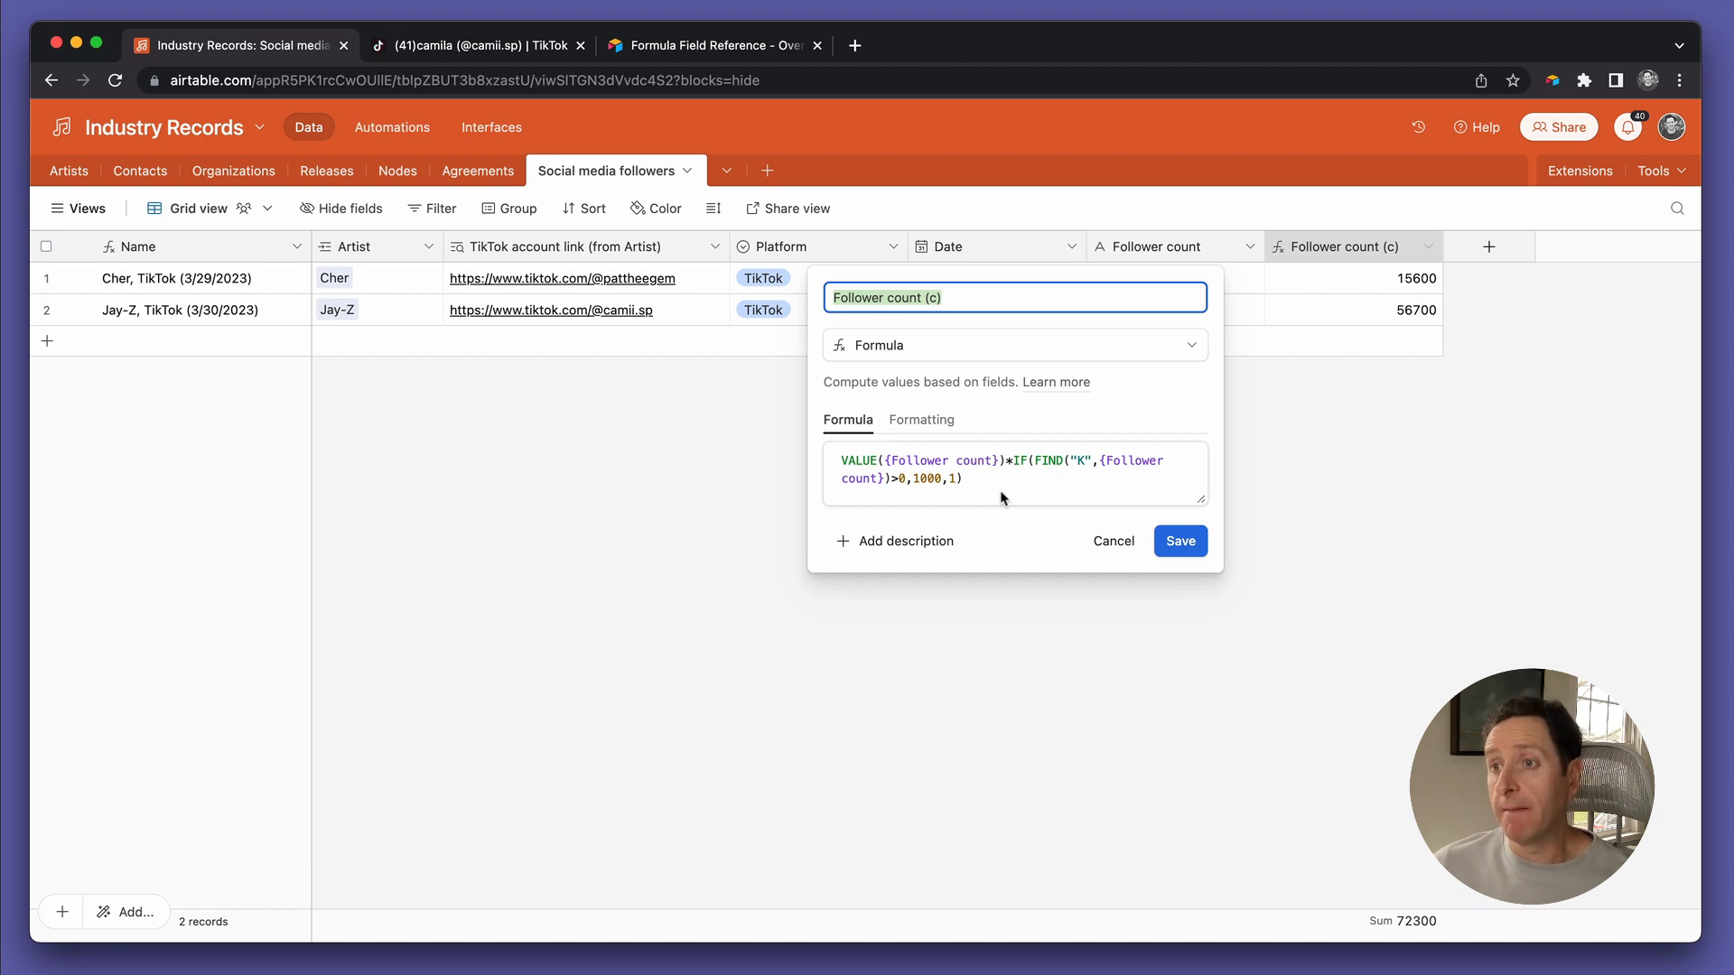
pyautogui.click(1114, 542)
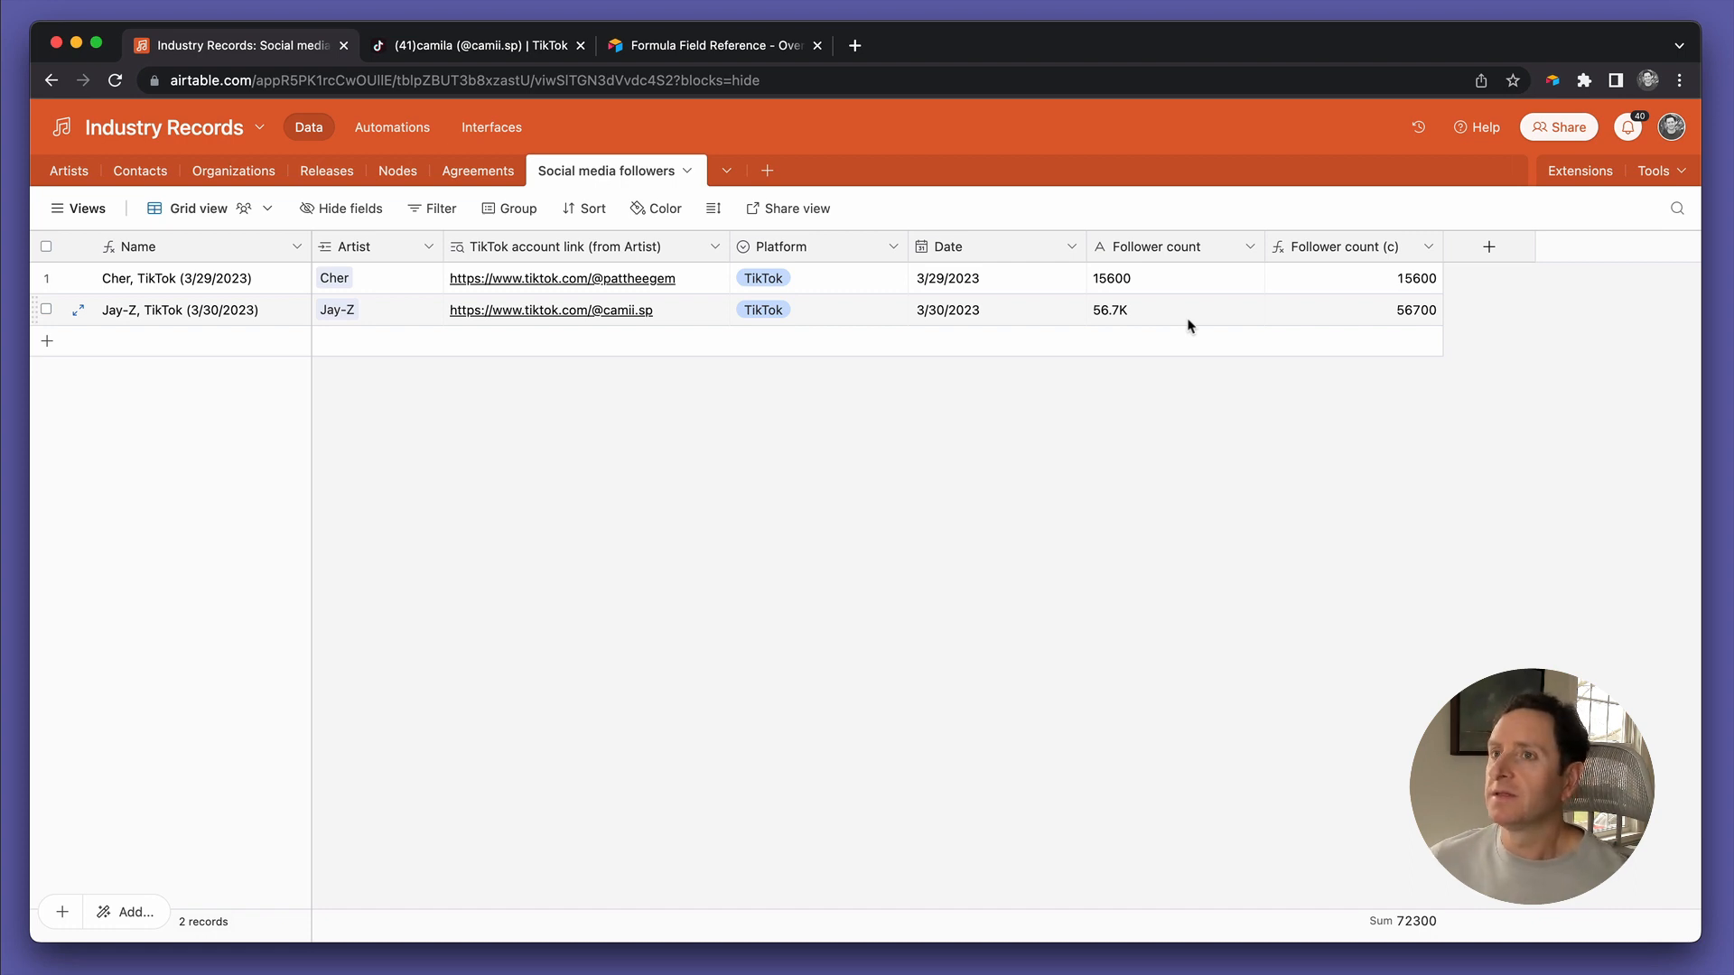
# Scroll through the Formula field reference's function tables and its embedded Formula Playground base
pyautogui.click(713, 52)
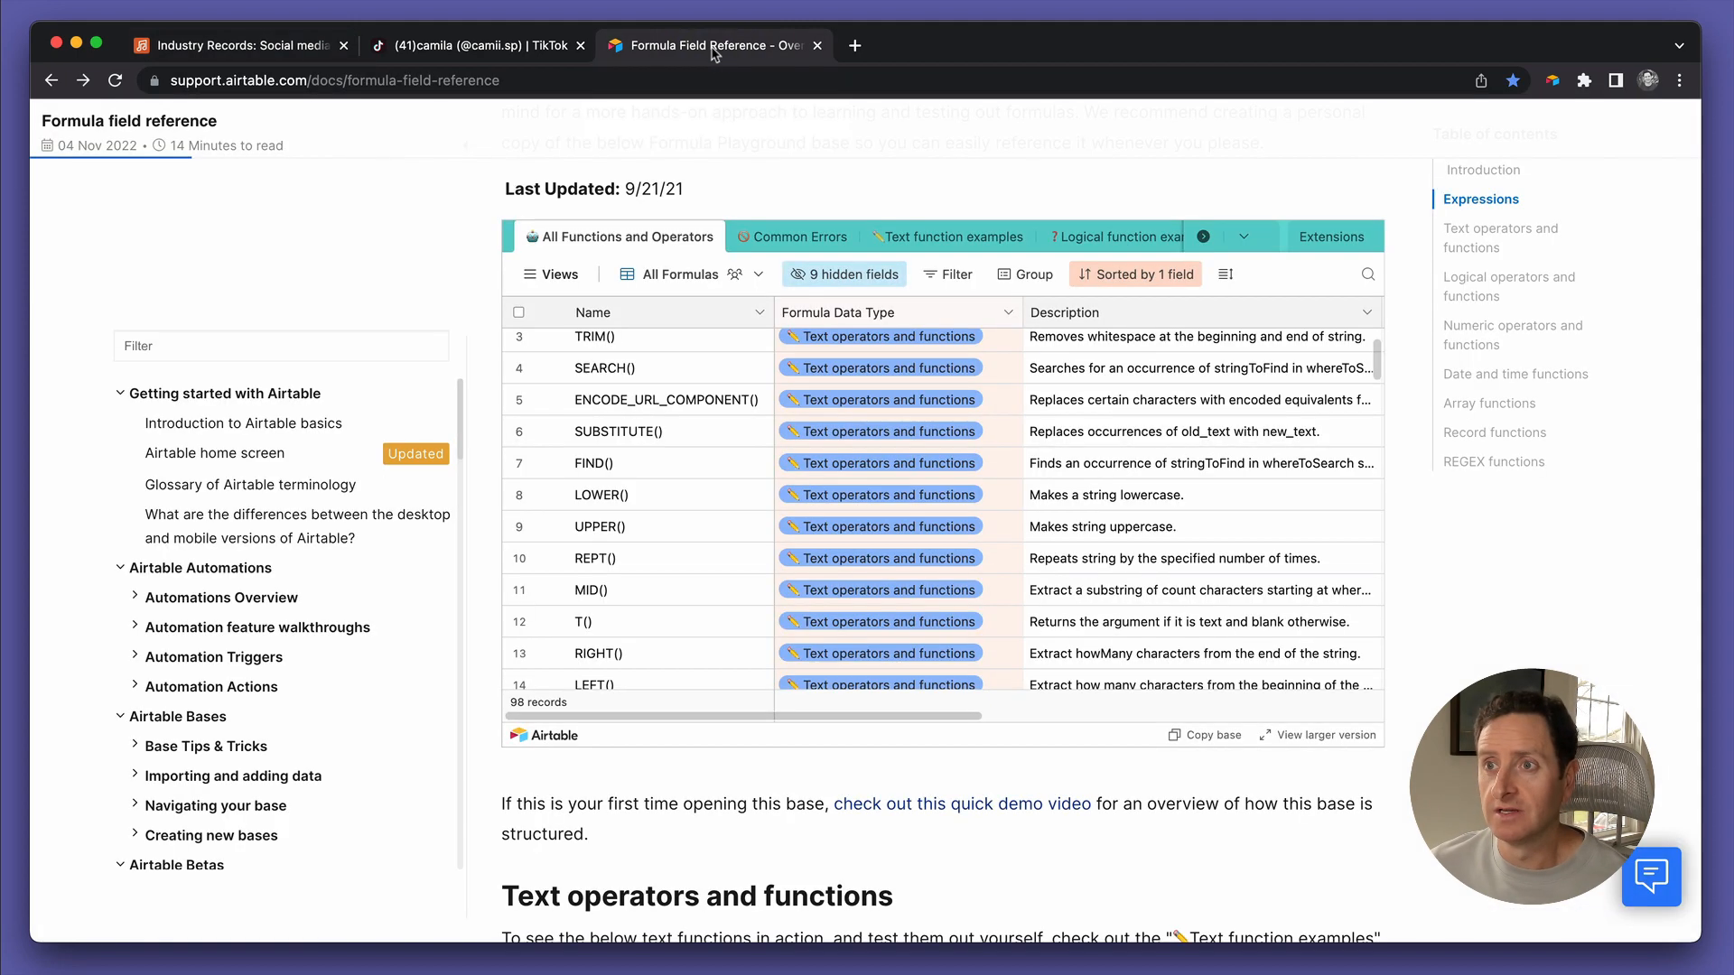
pyautogui.scroll(2, 564, 458)
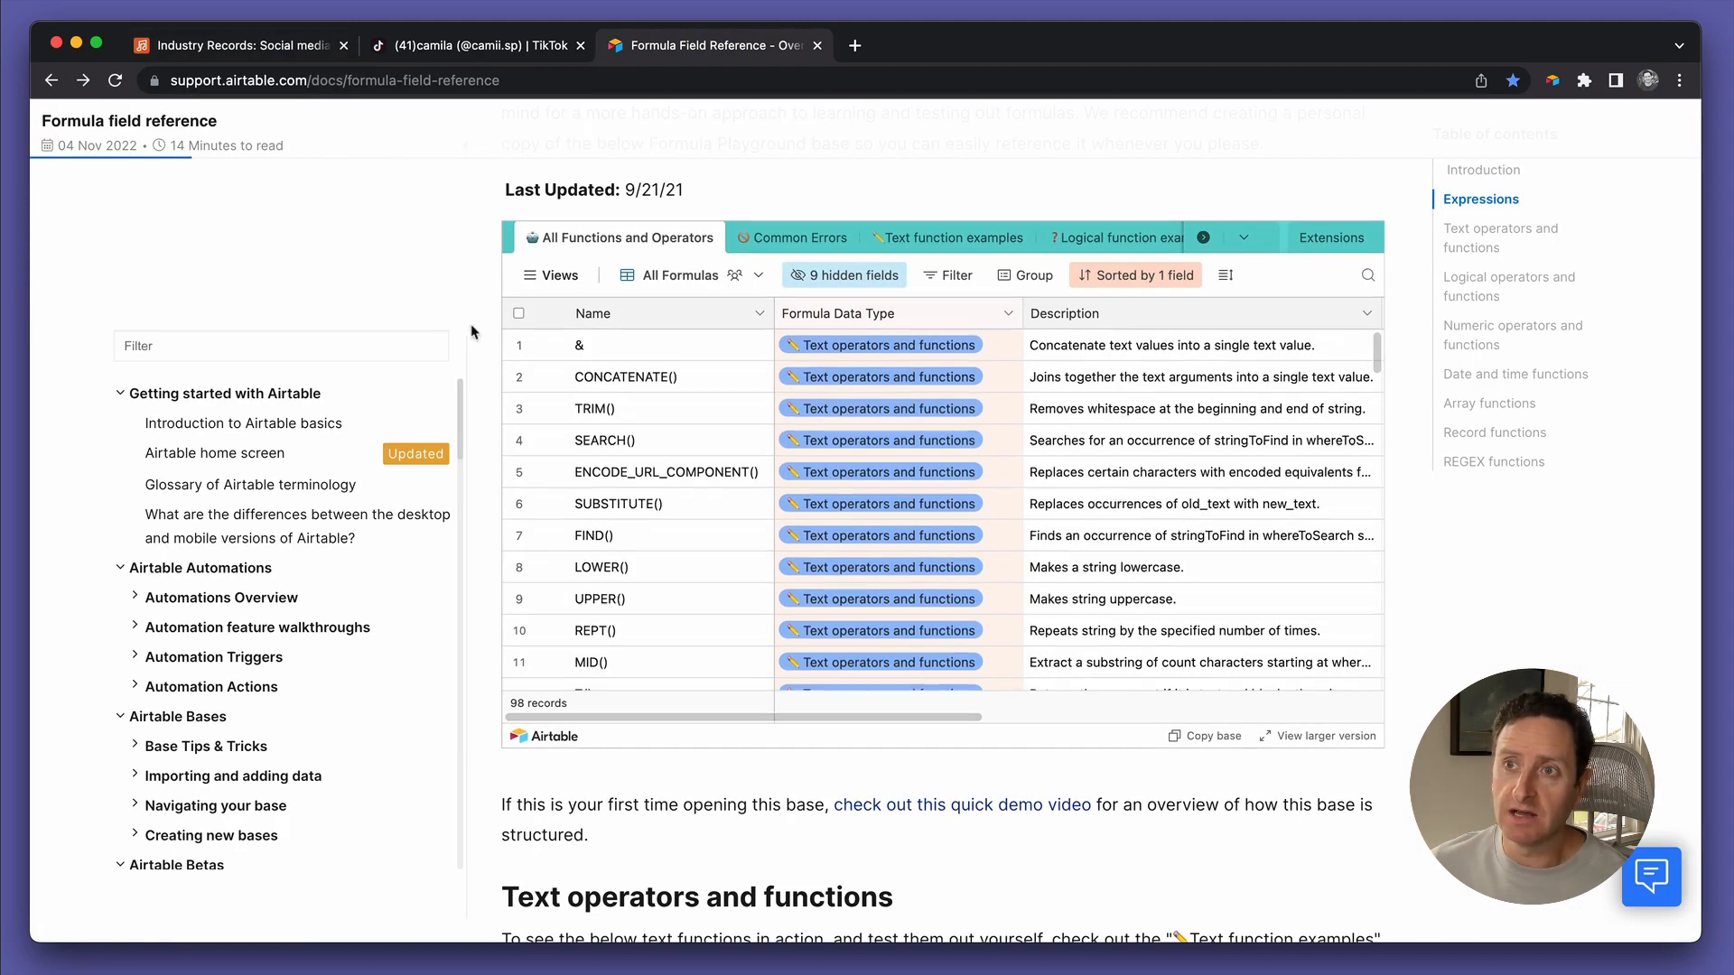
pyautogui.scroll(15, 564, 458)
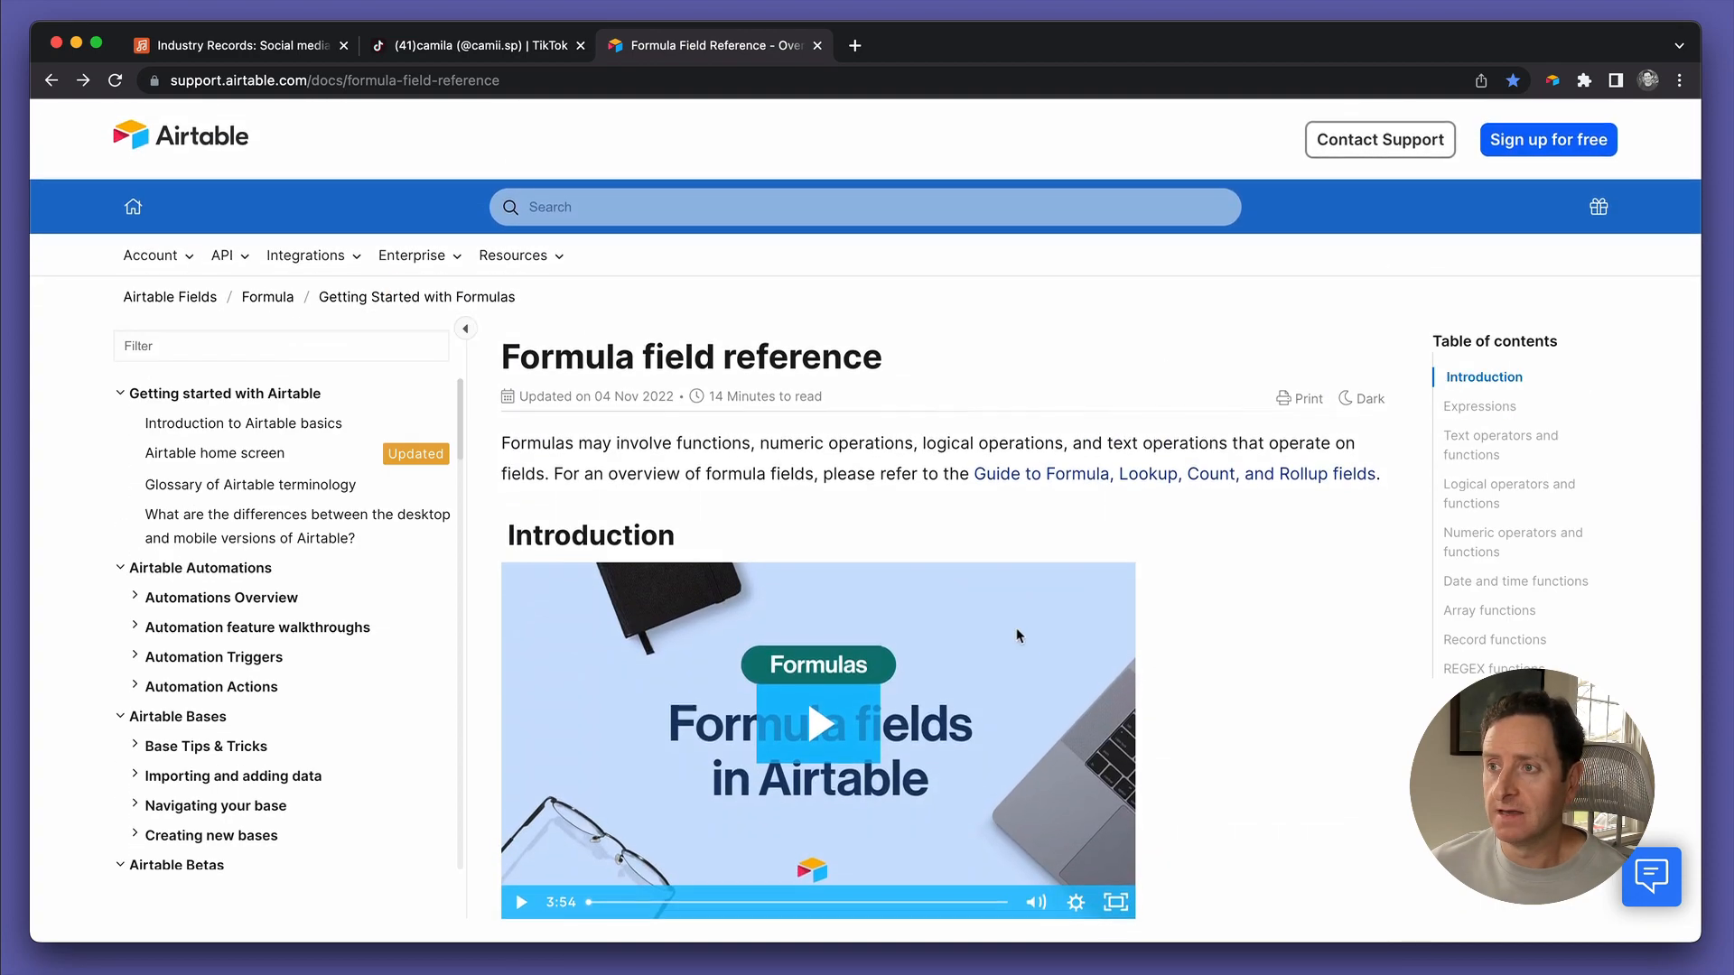
pyautogui.scroll(-10, 1228, 664)
pyautogui.scroll(-10, 1227, 664)
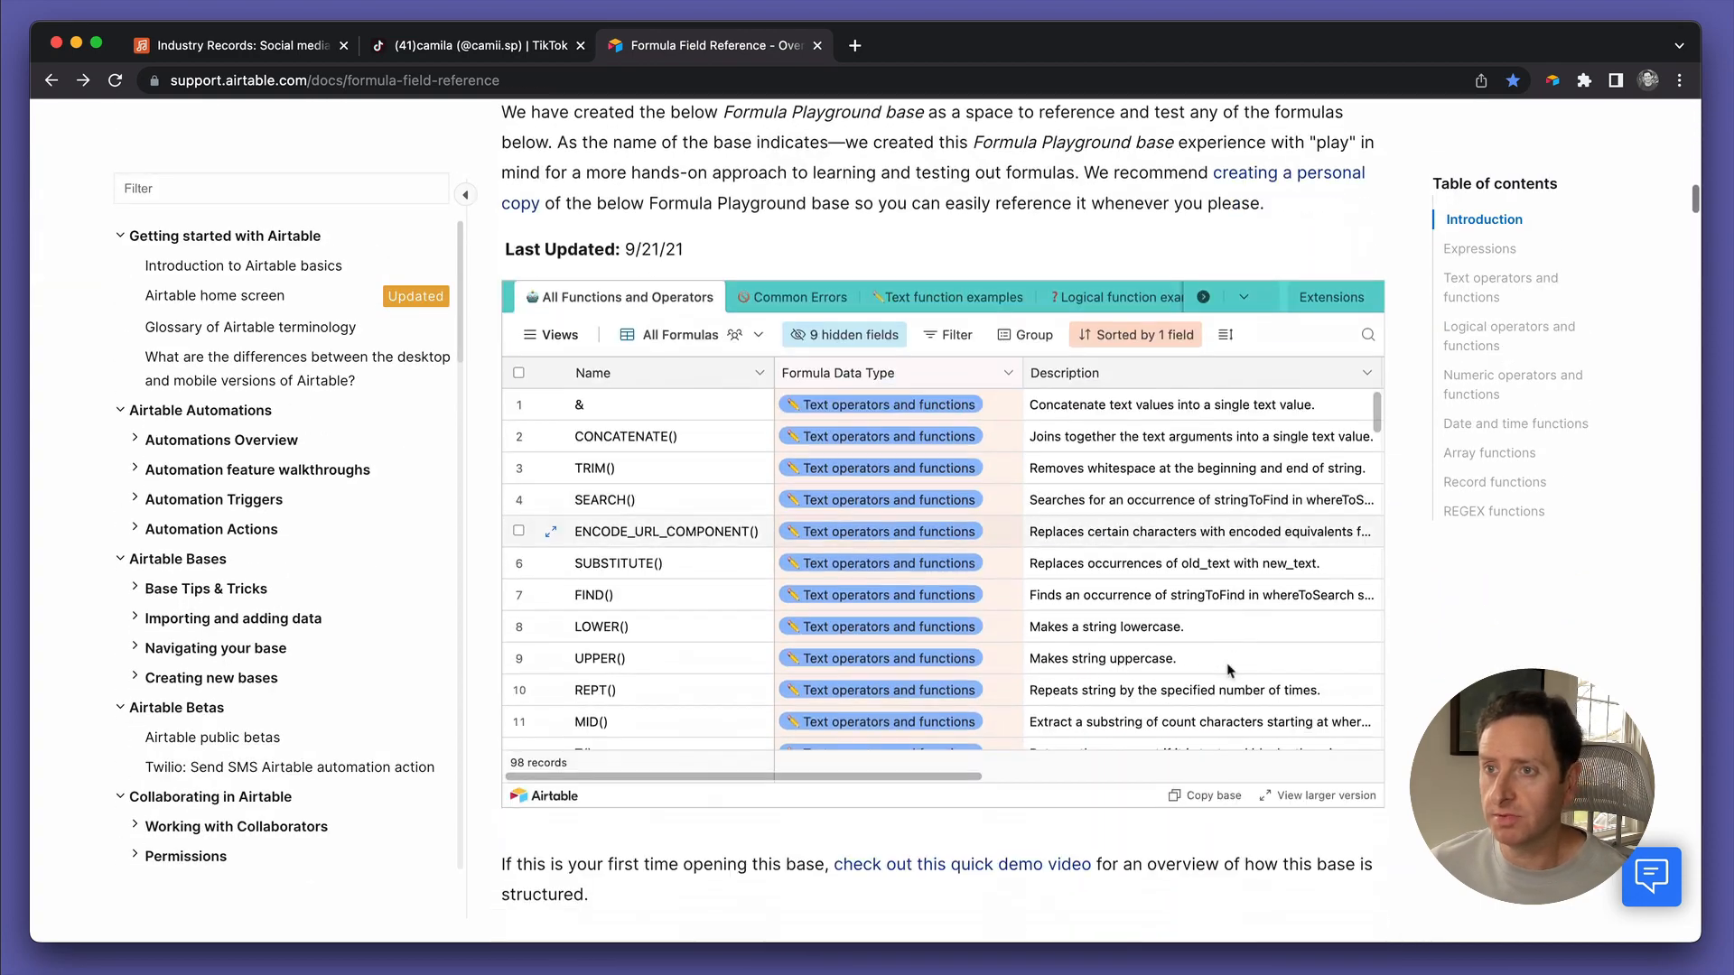
pyautogui.scroll(-10, 943, 542)
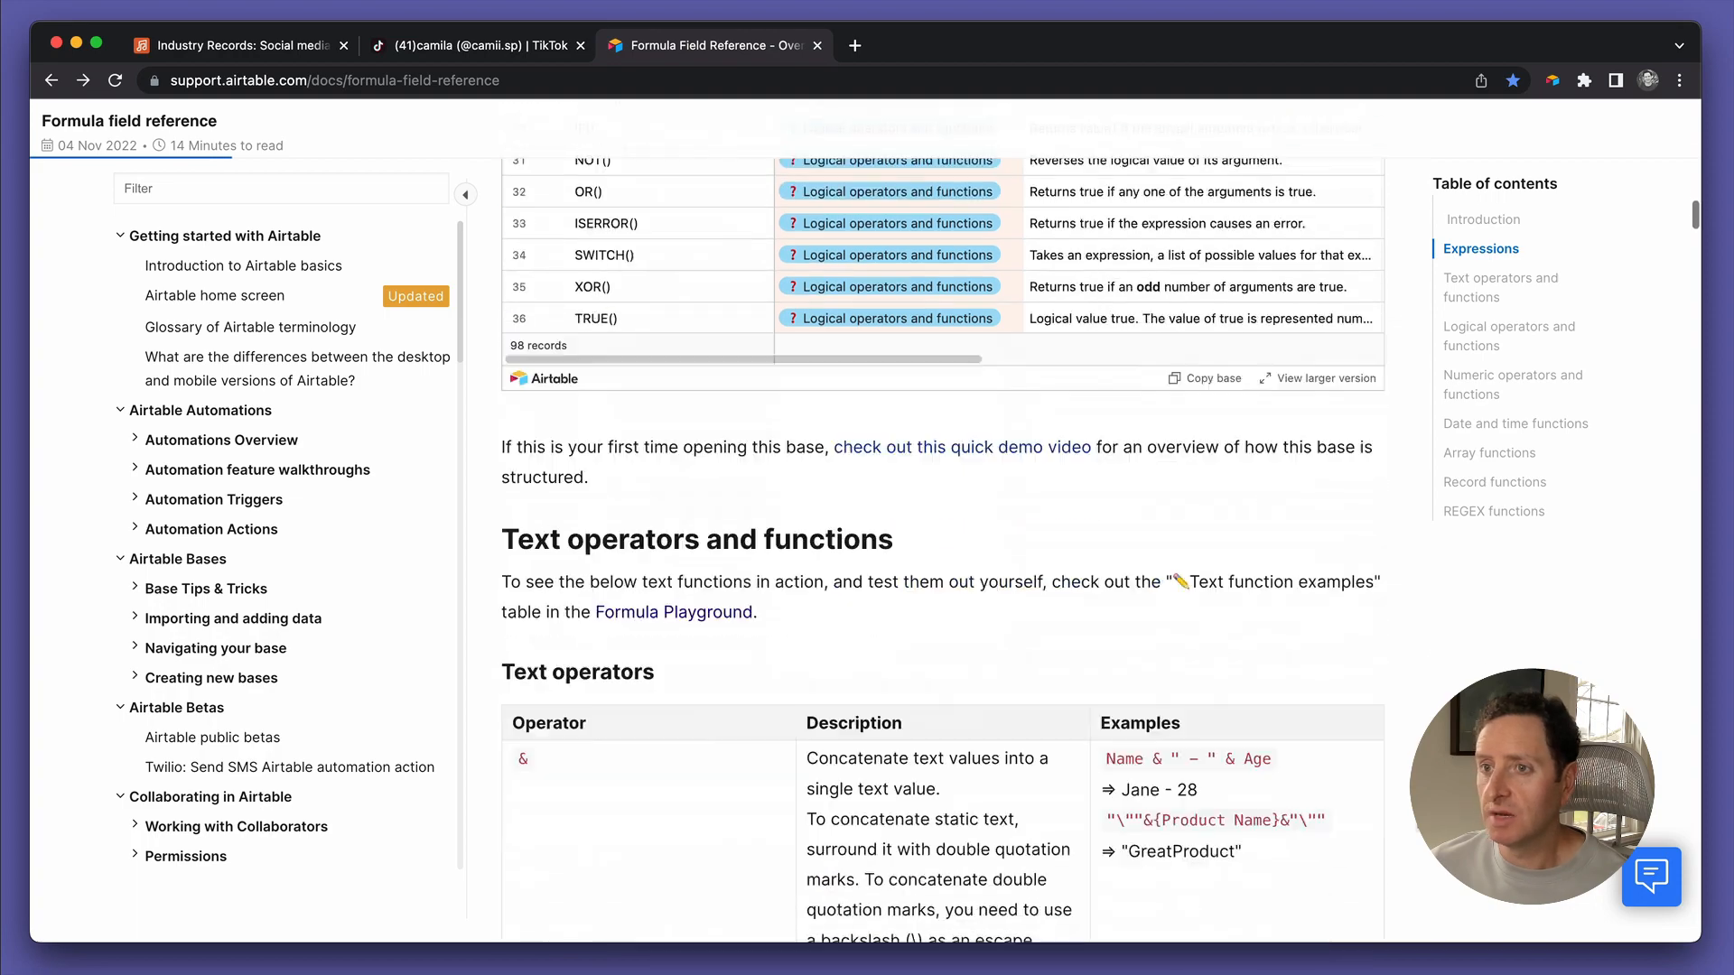
pyautogui.scroll(-2, 943, 542)
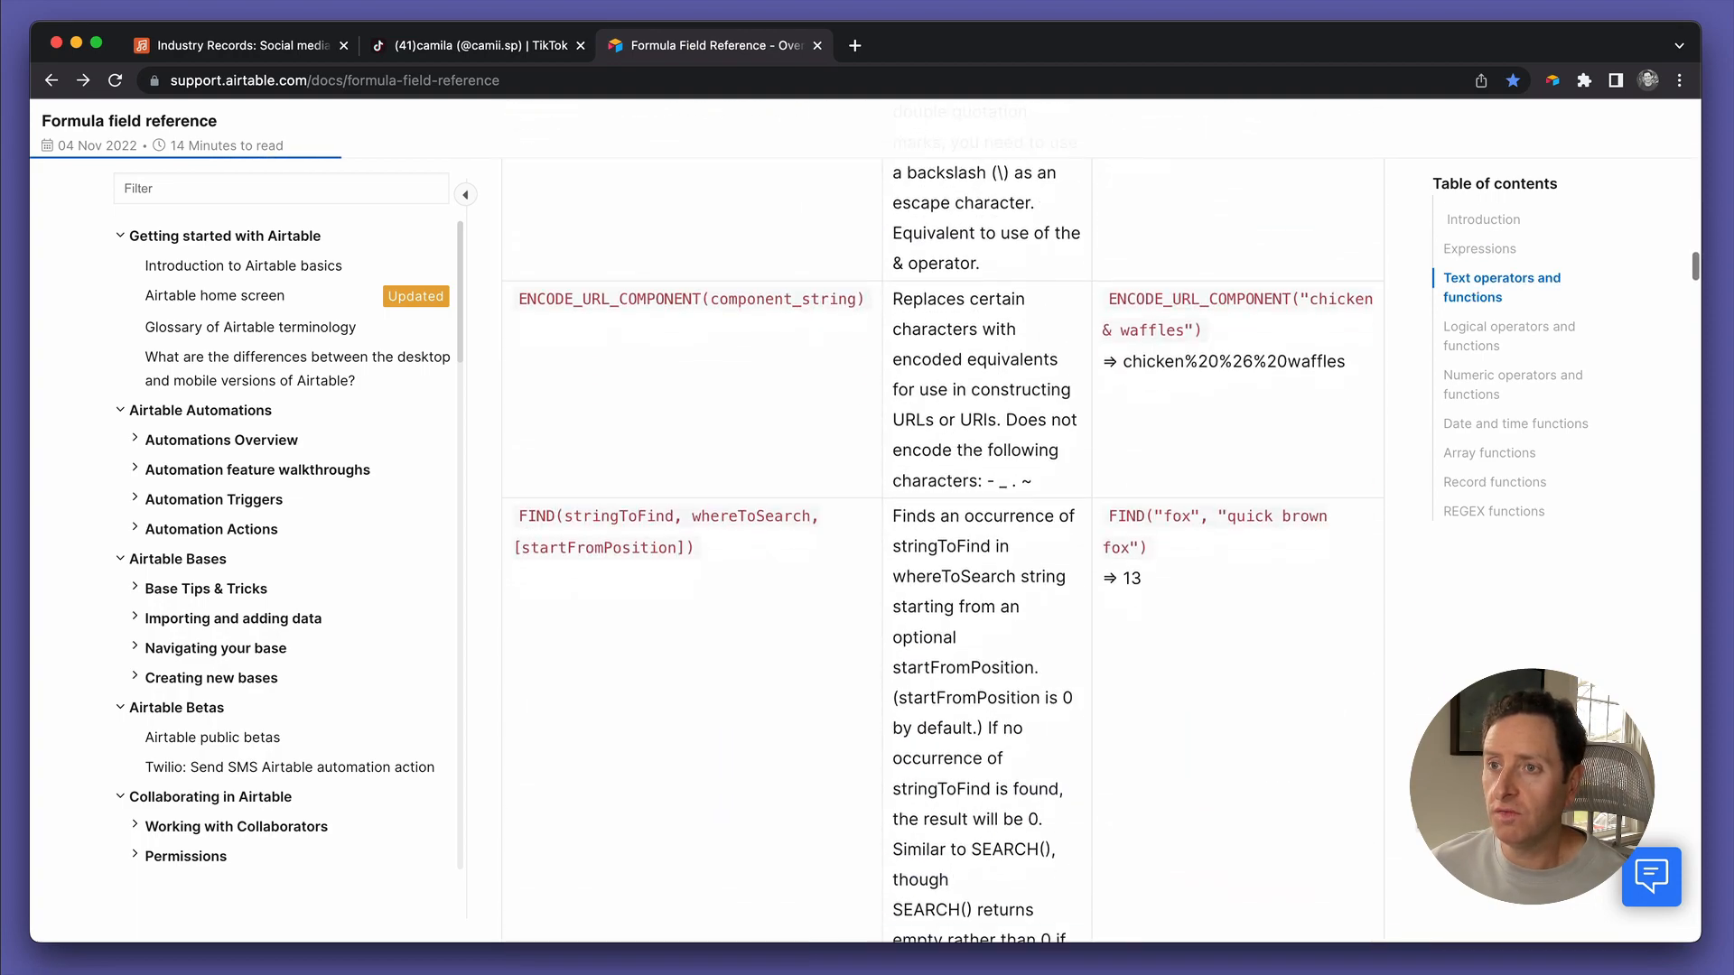
pyautogui.scroll(-10, 943, 542)
pyautogui.scroll(-15, 943, 542)
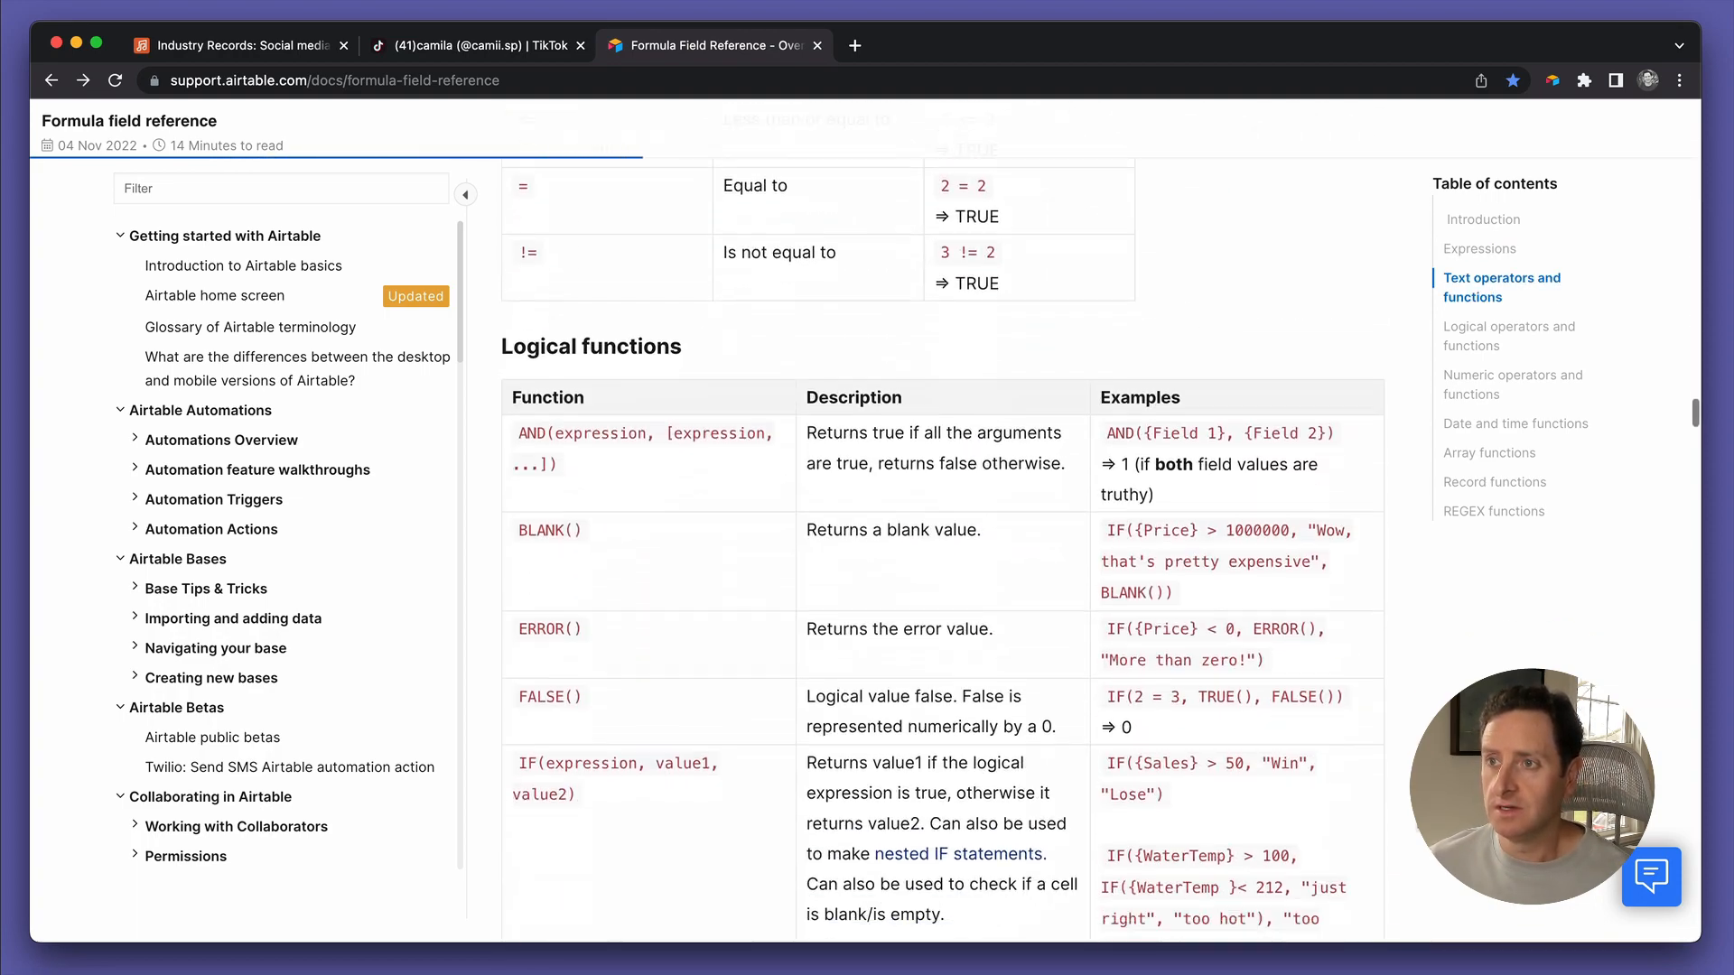
pyautogui.scroll(-15, 943, 542)
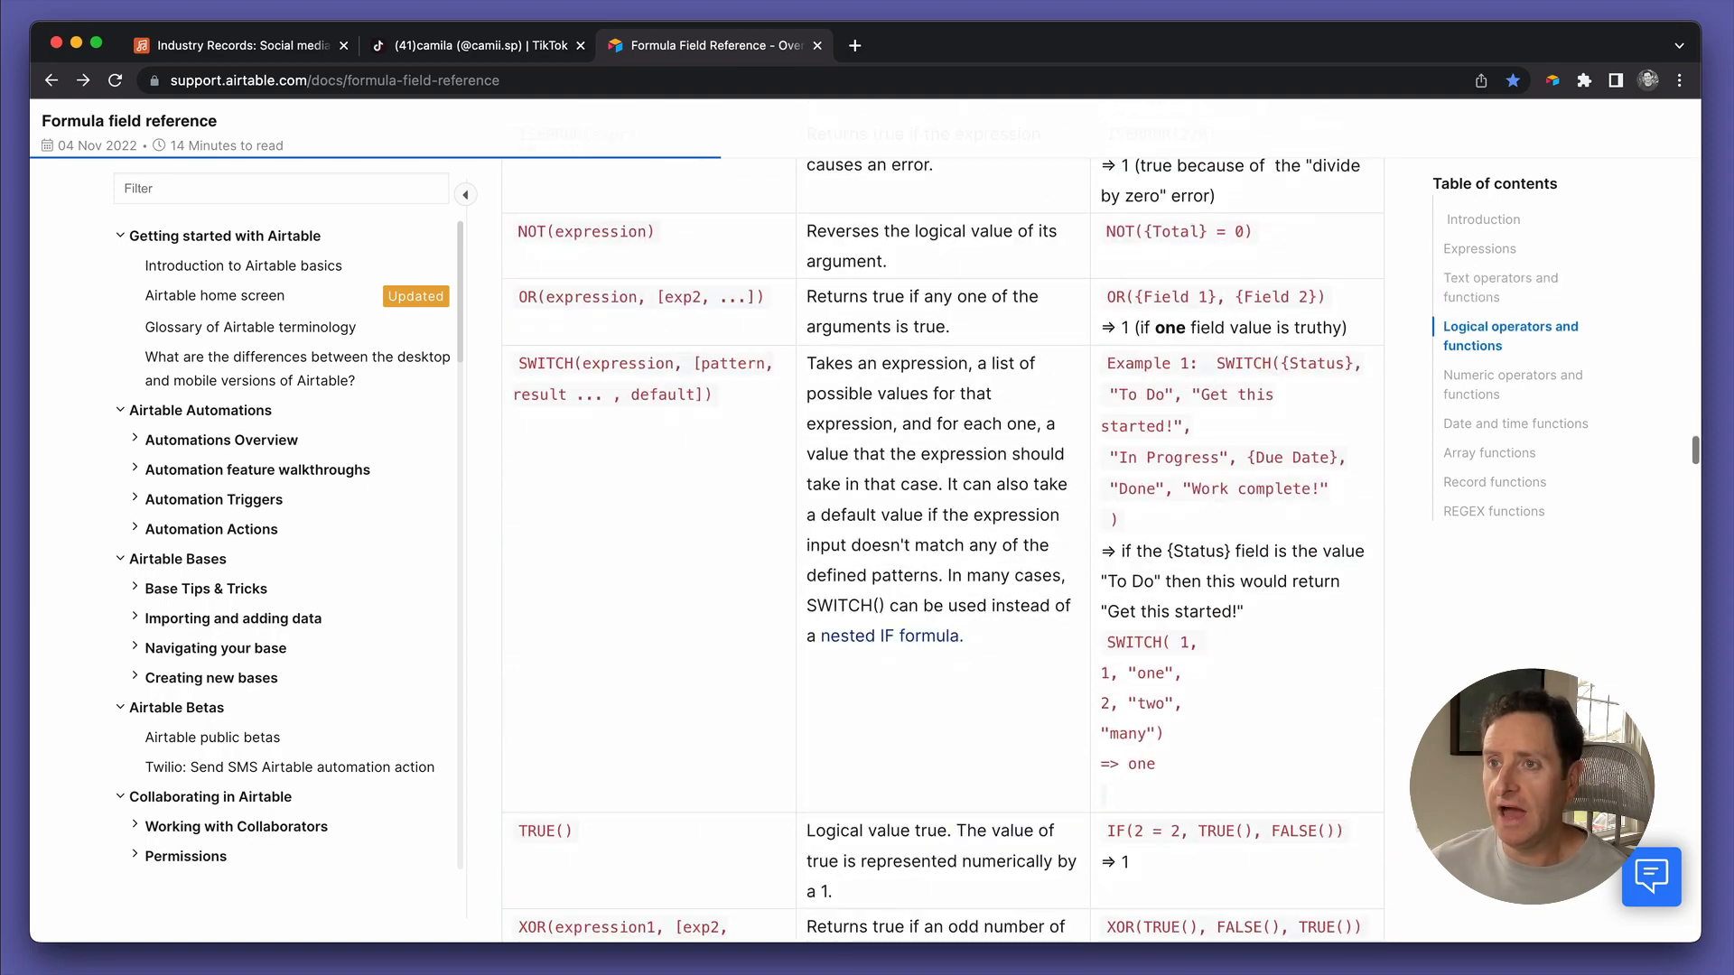
pyautogui.scroll(-15, 1403, 826)
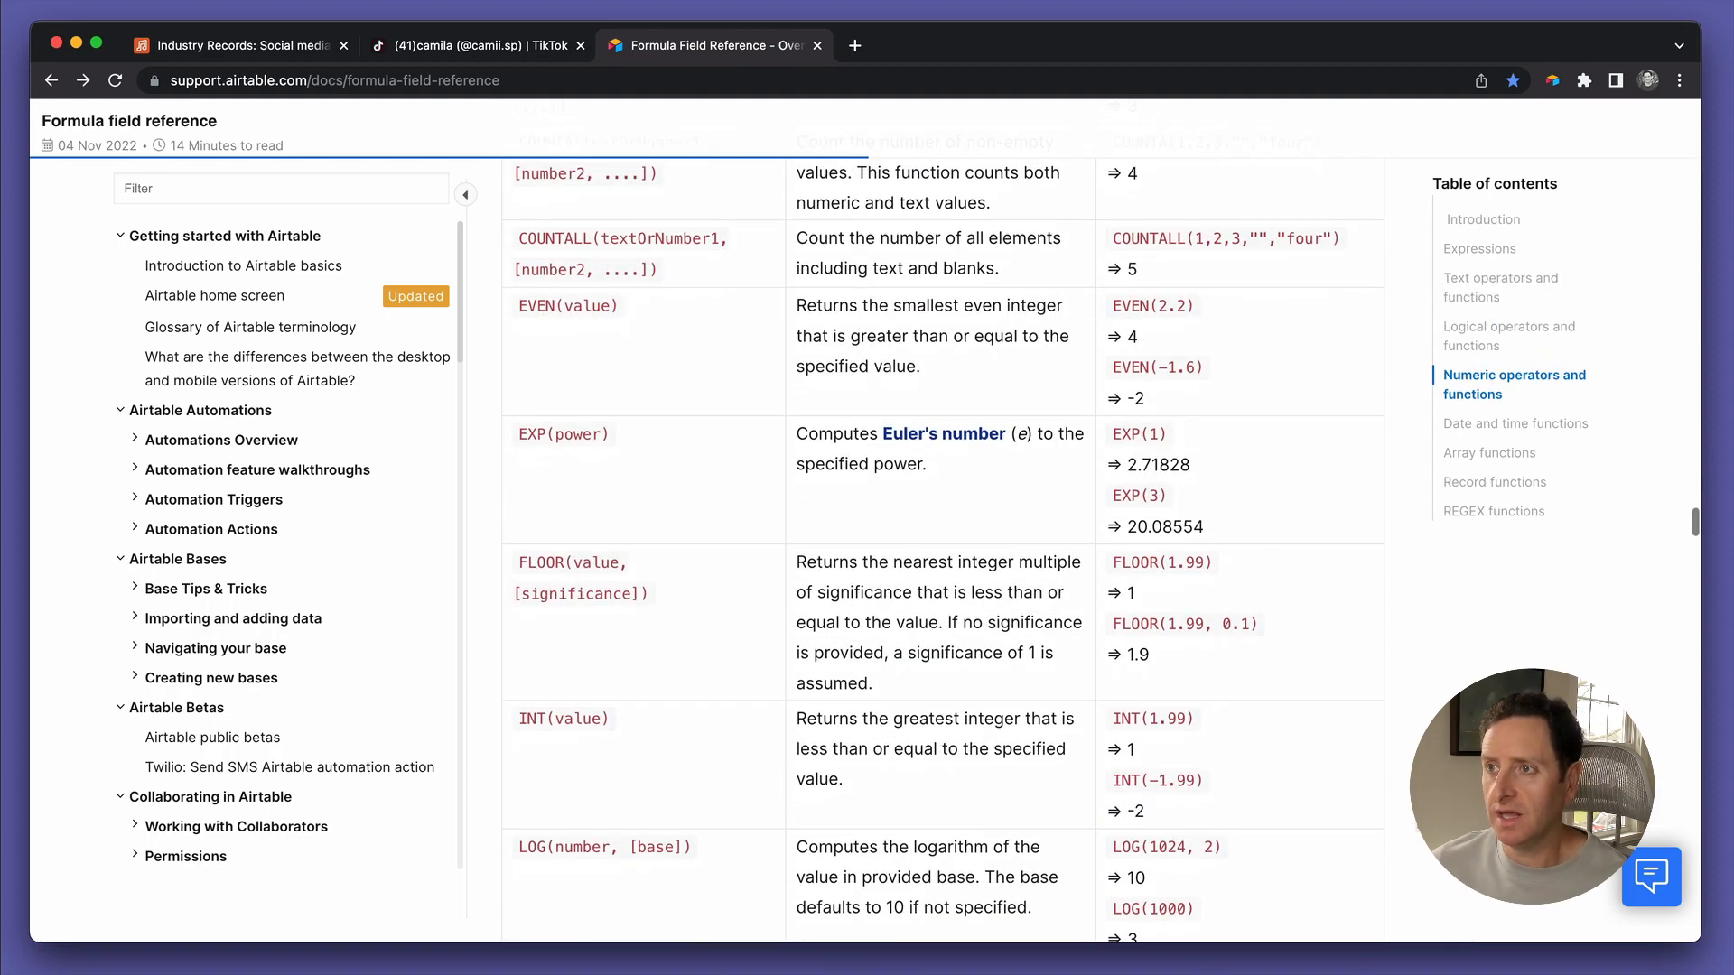
pyautogui.scroll(-10, 1401, 821)
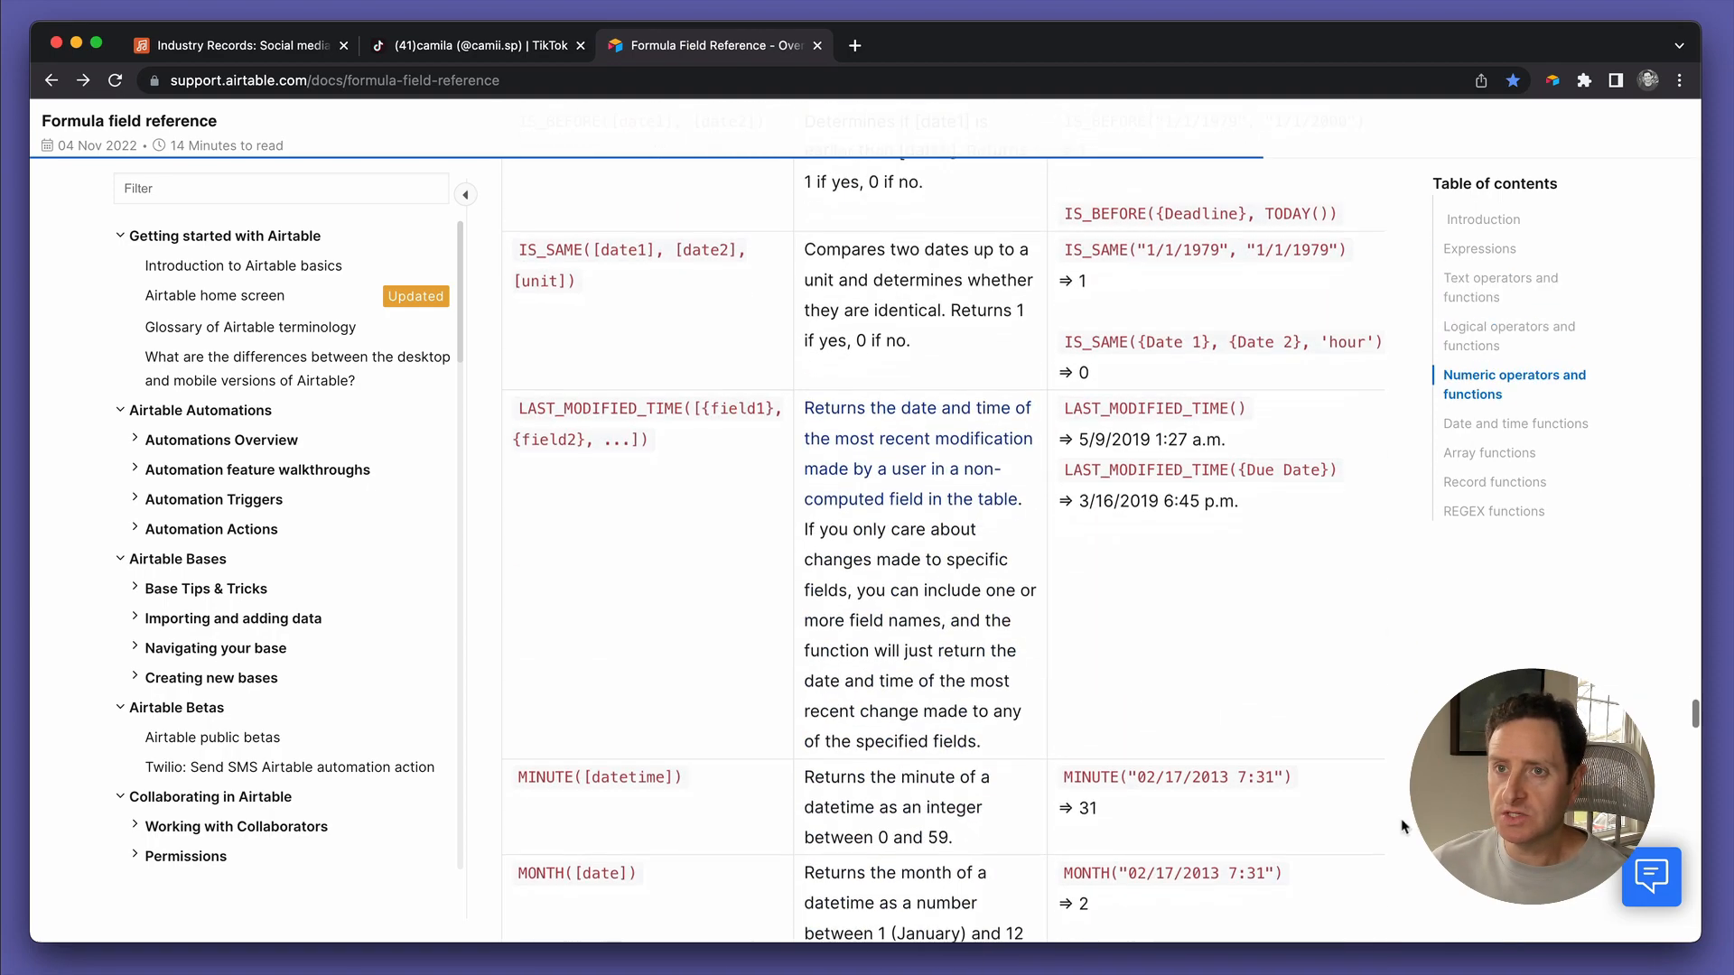
pyautogui.scroll(20, 1401, 820)
pyautogui.scroll(20, 1400, 818)
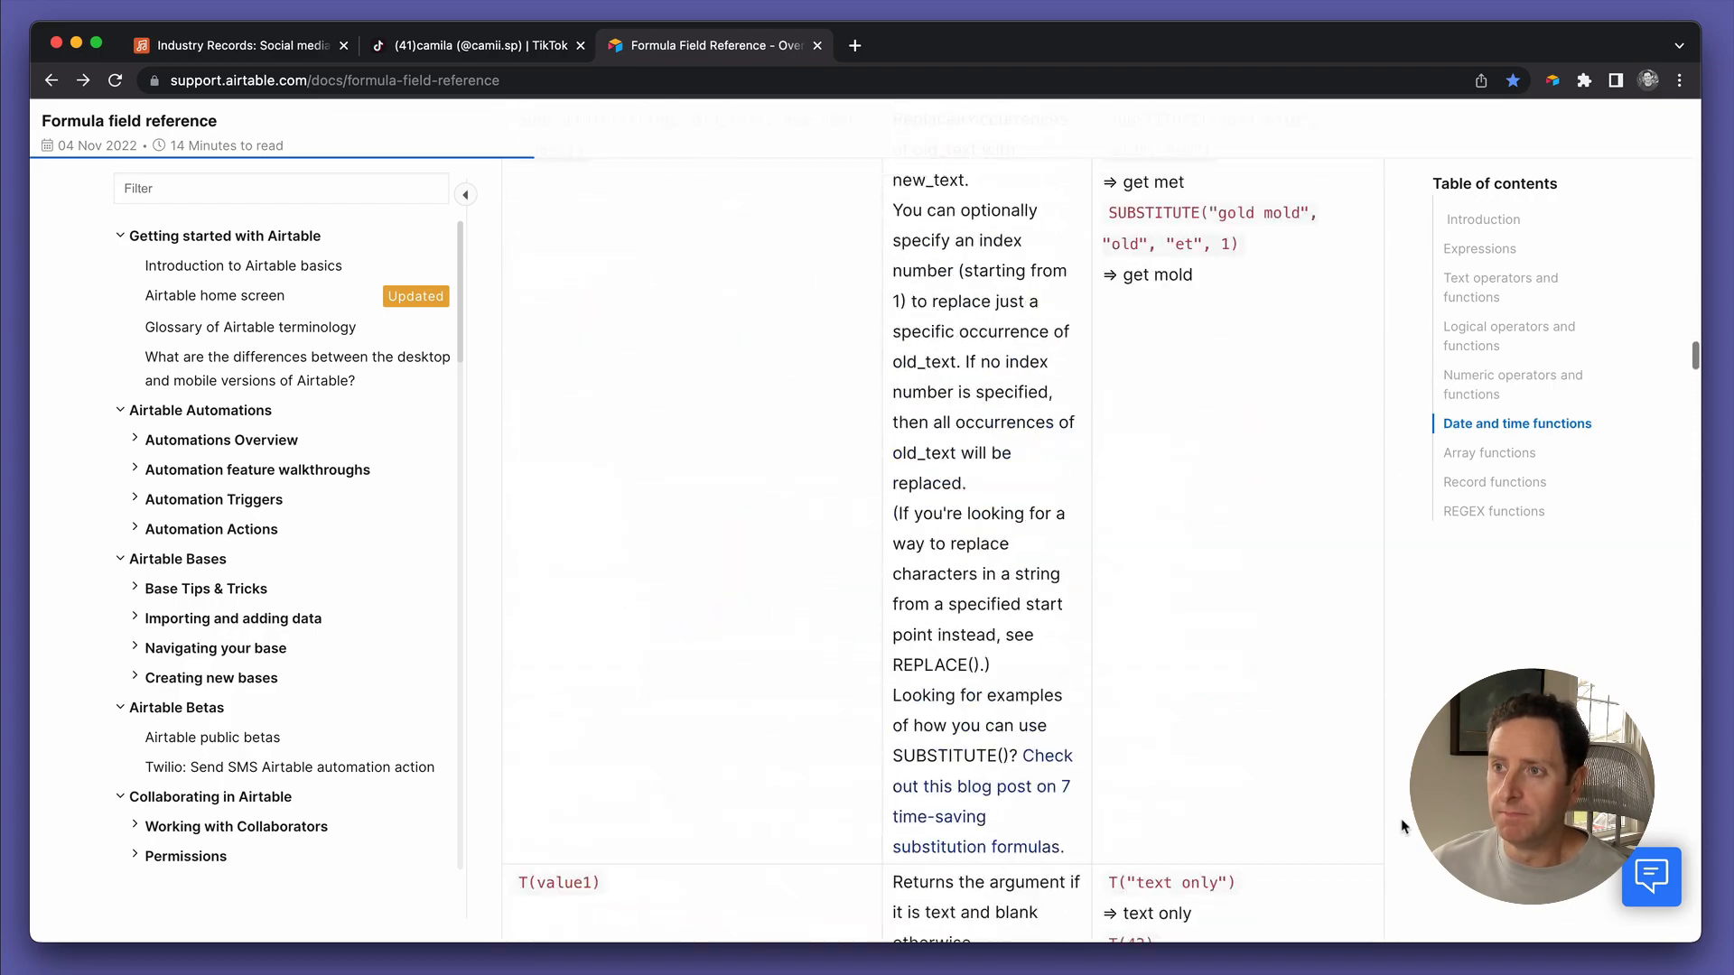
pyautogui.scroll(5, 1401, 818)
pyautogui.scroll(-12, 1400, 818)
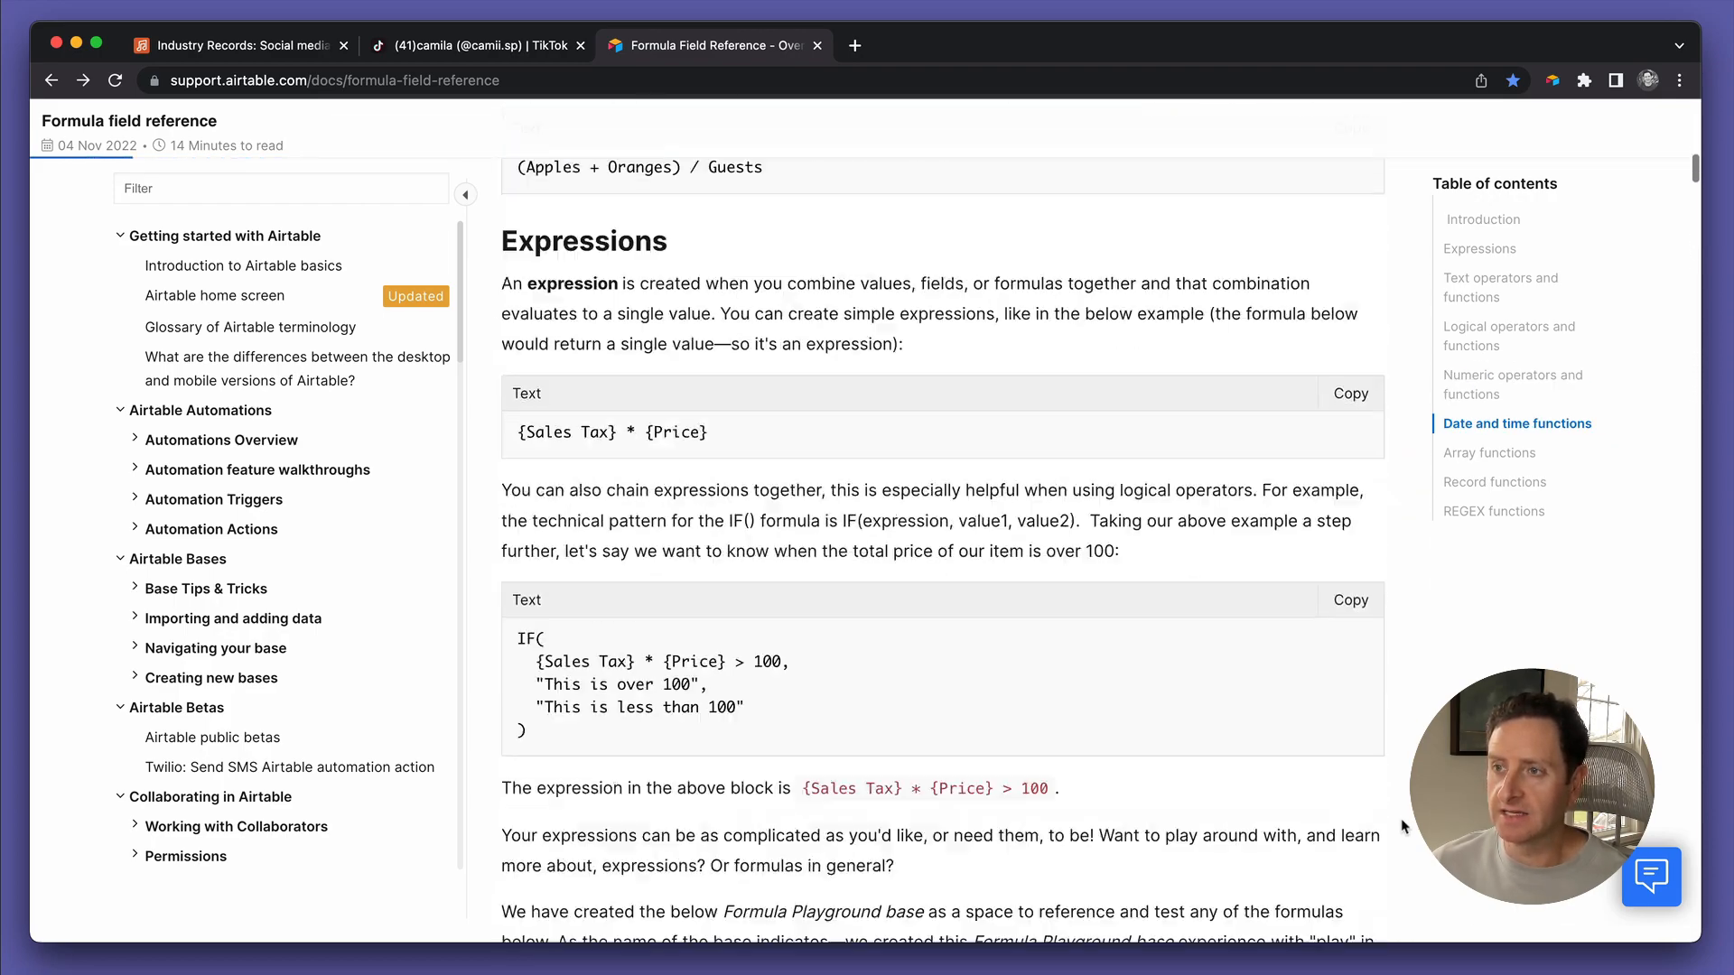
pyautogui.scroll(1, 1401, 818)
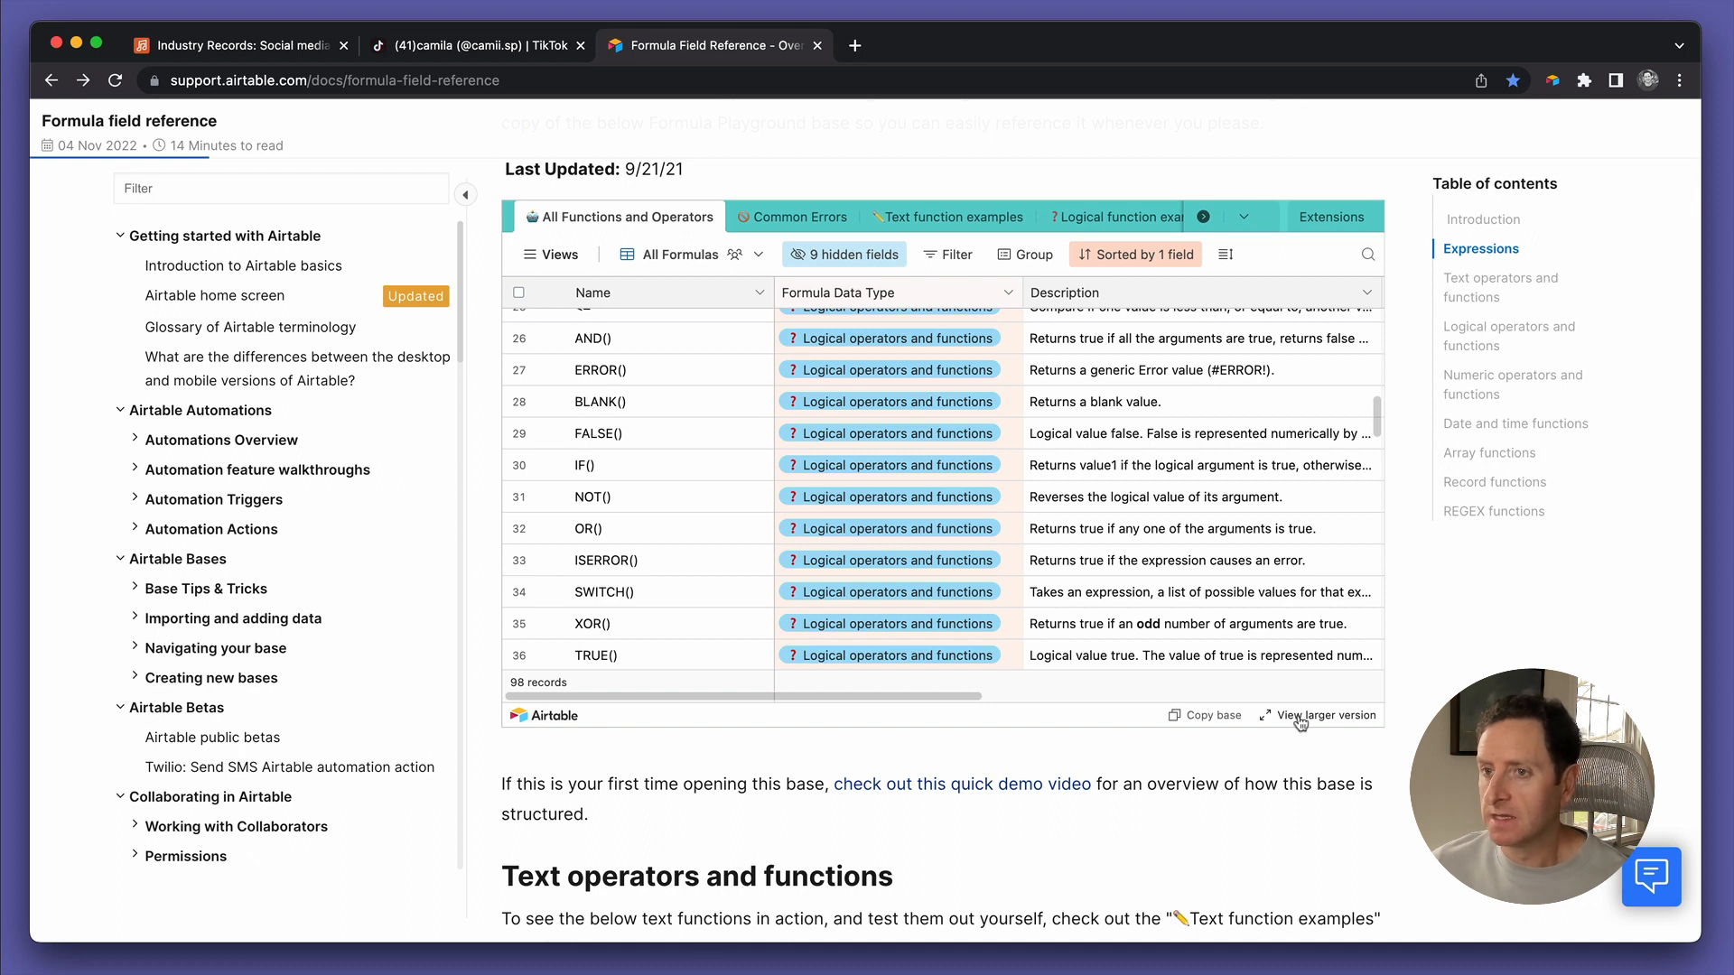
# Open the embedded Formula Playground via 'View larger version' in a new tab
pyautogui.click(438, 85)
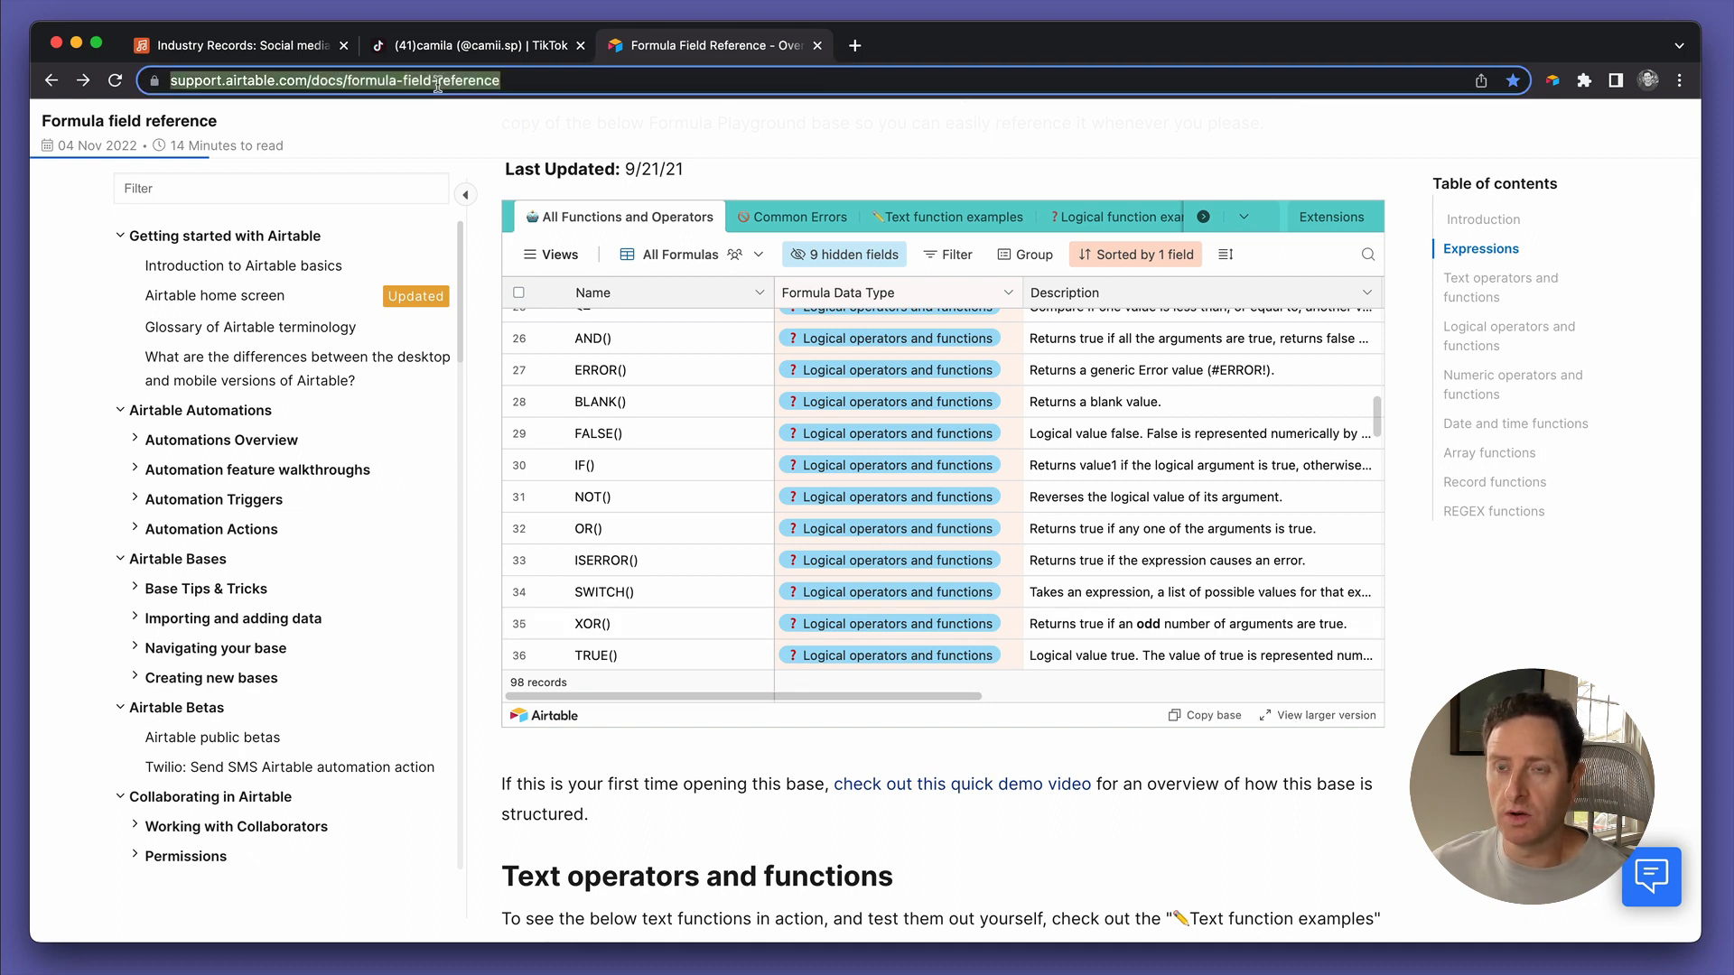
pyautogui.click(1323, 774)
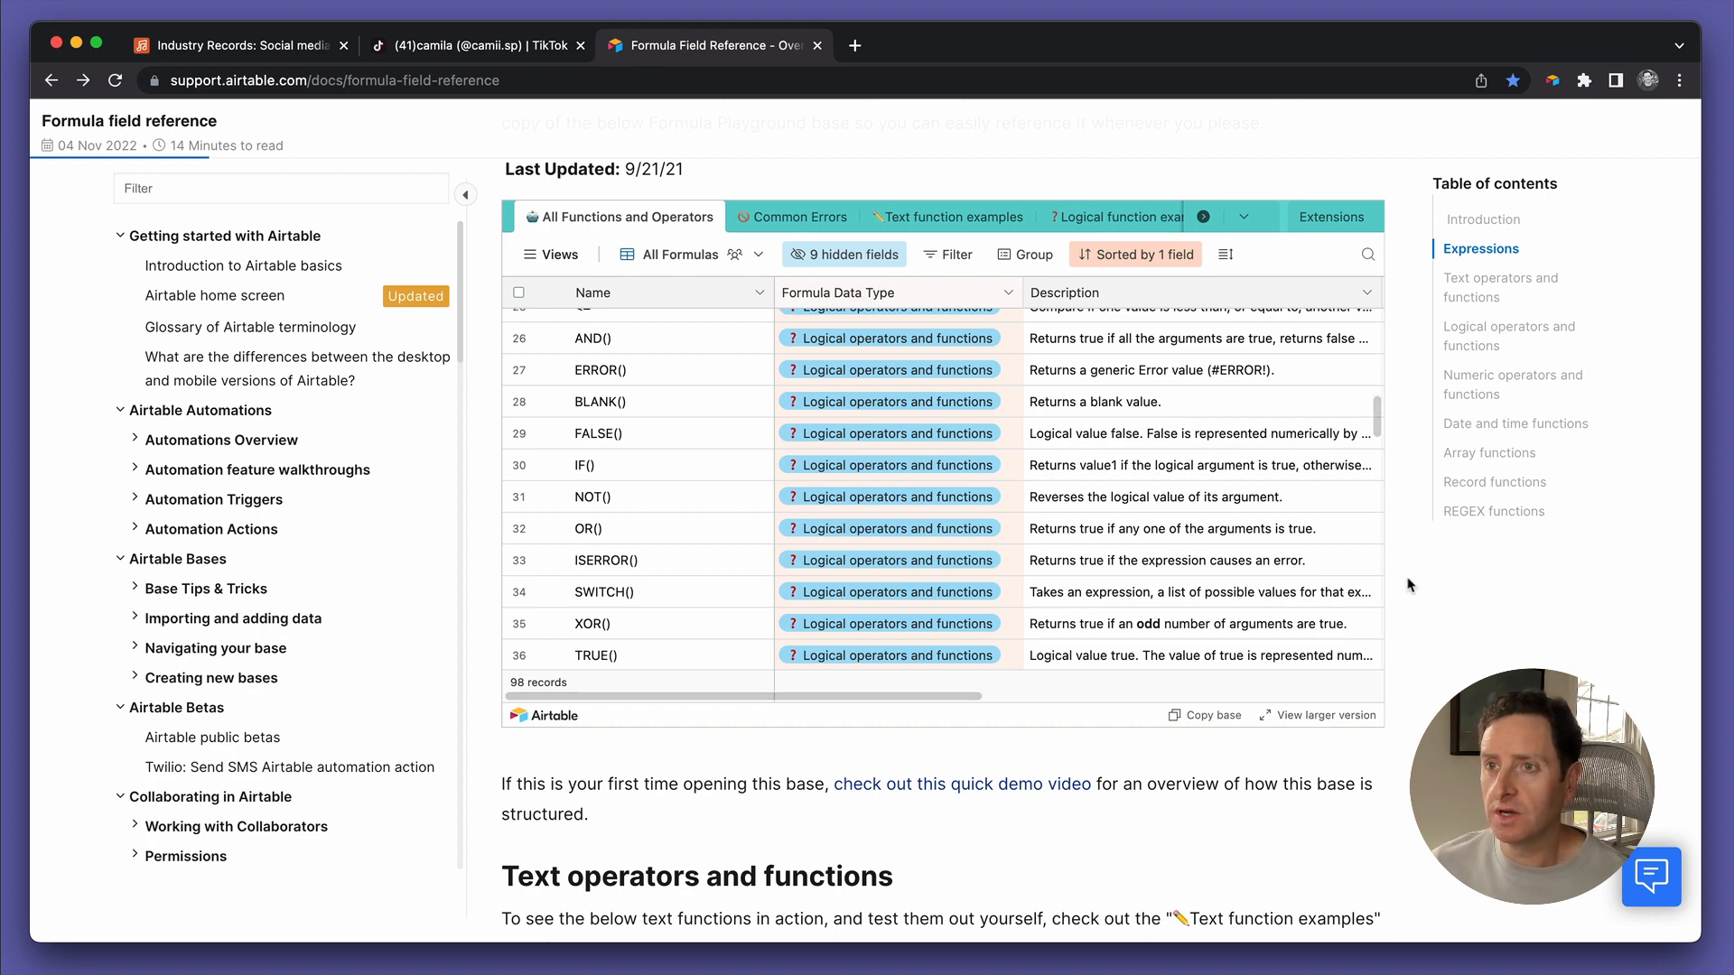
pyautogui.scroll(2, 1407, 585)
pyautogui.scroll(-1, 1407, 578)
pyautogui.scroll(-5, 670, 536)
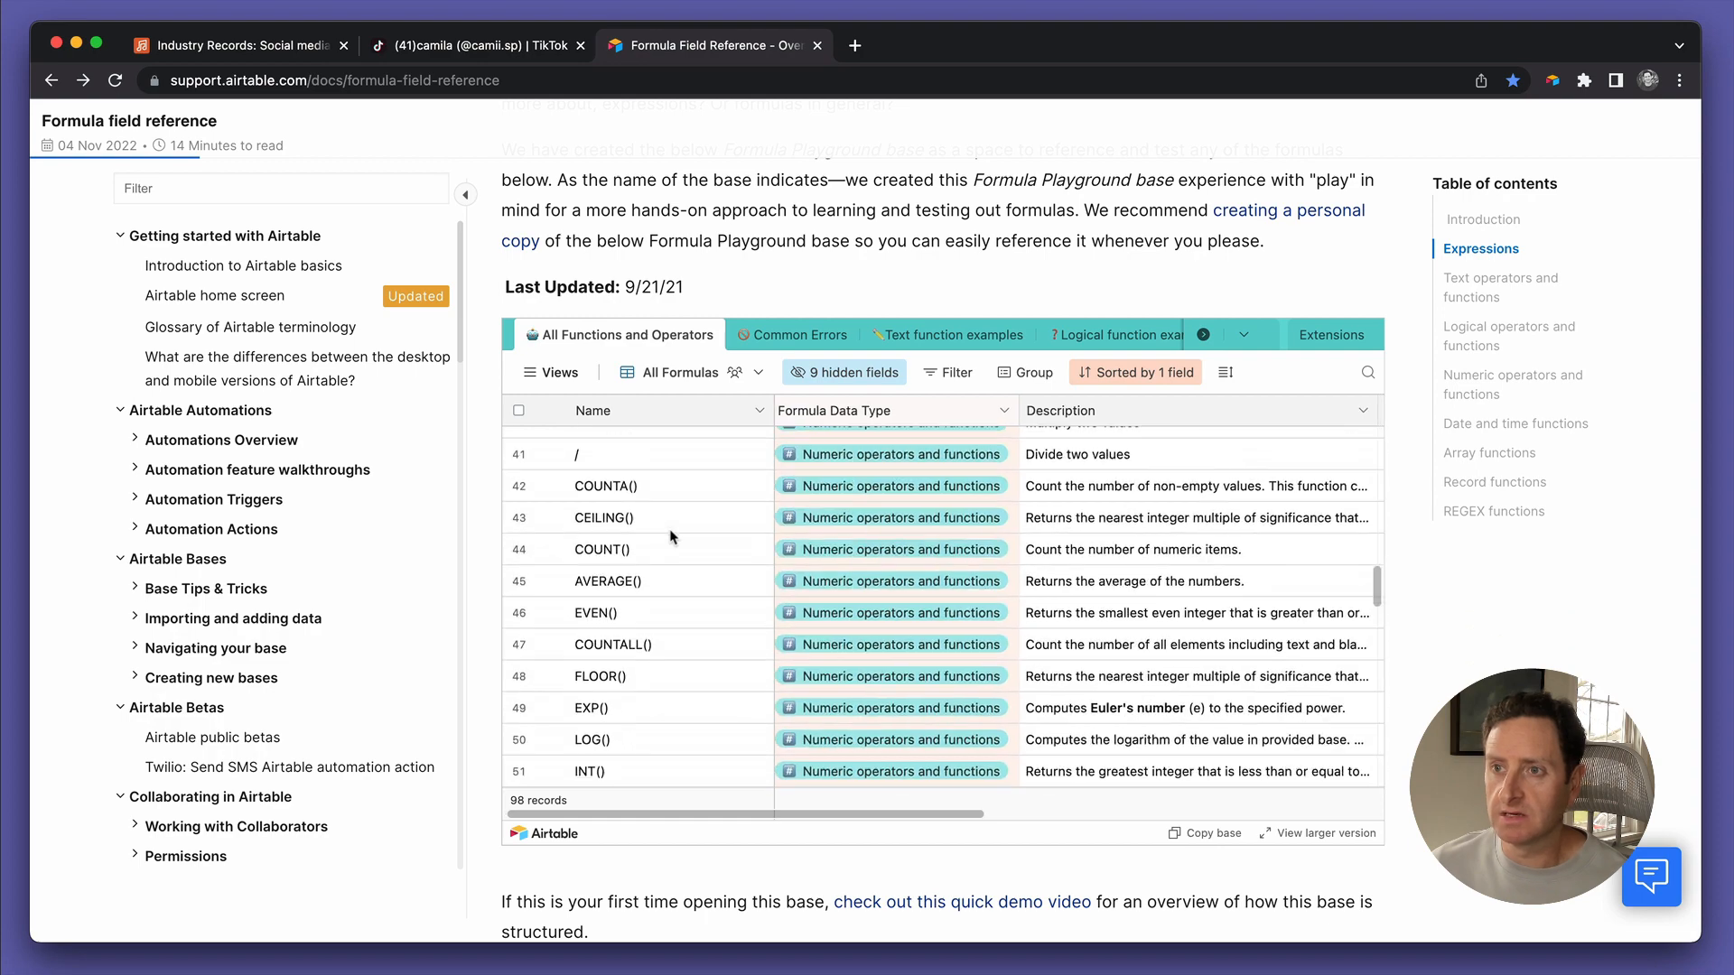
pyautogui.scroll(15, 670, 536)
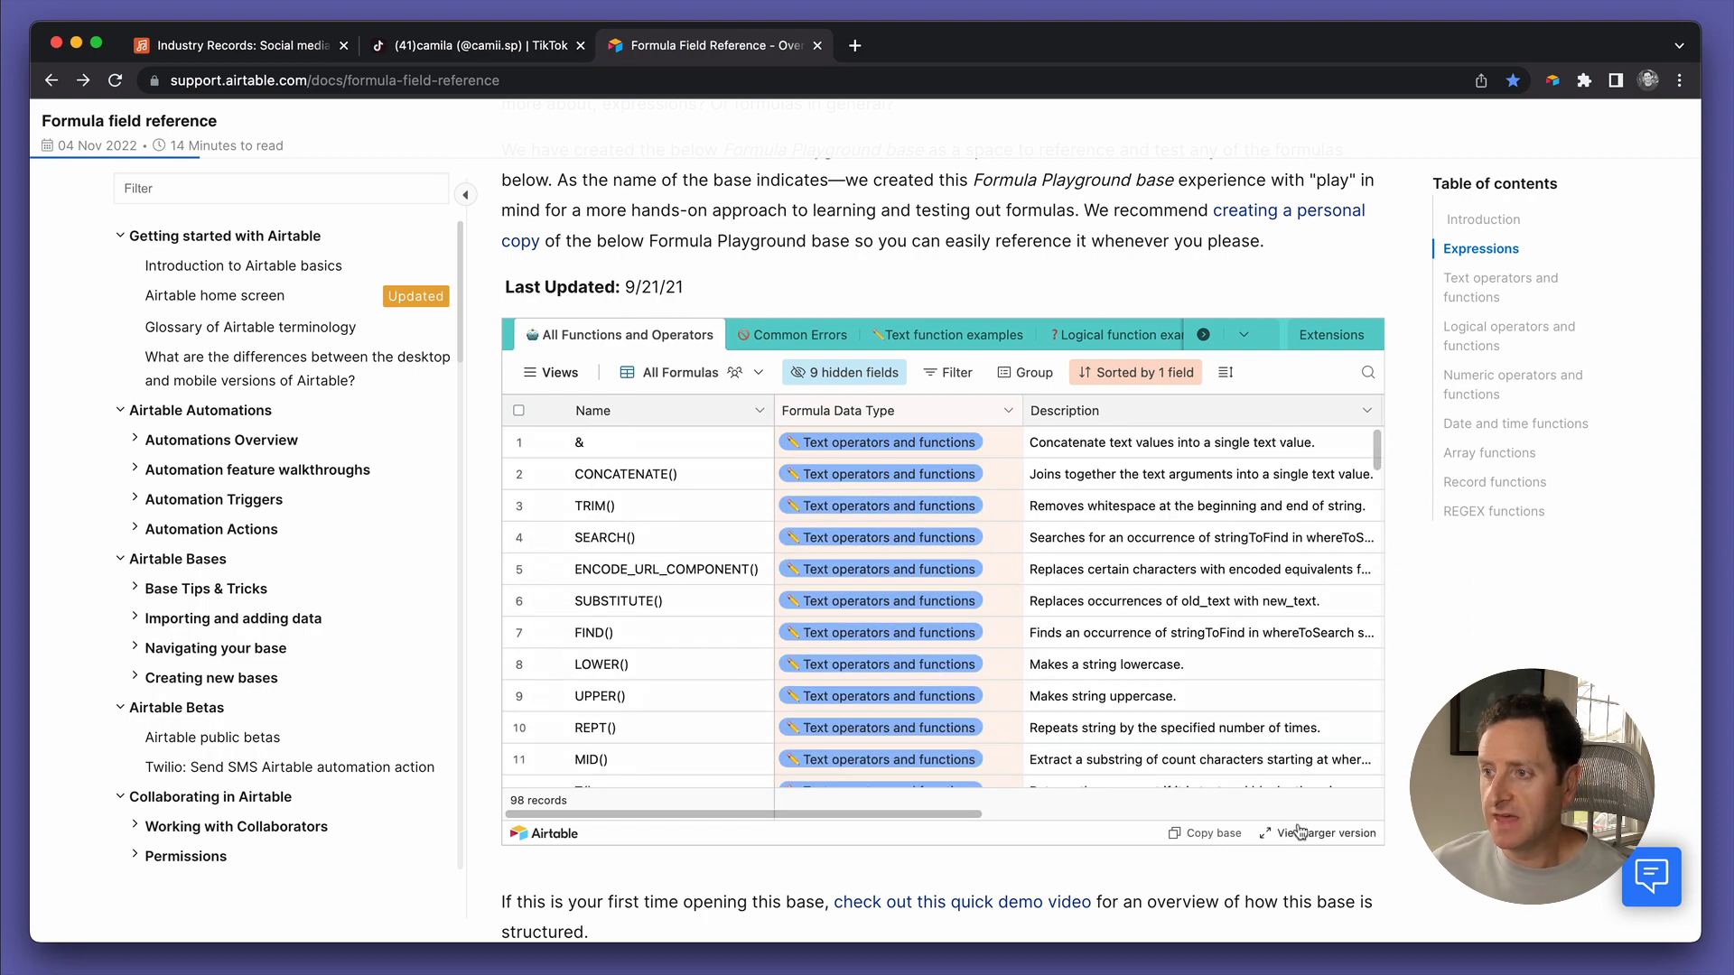
pyautogui.click(1299, 832)
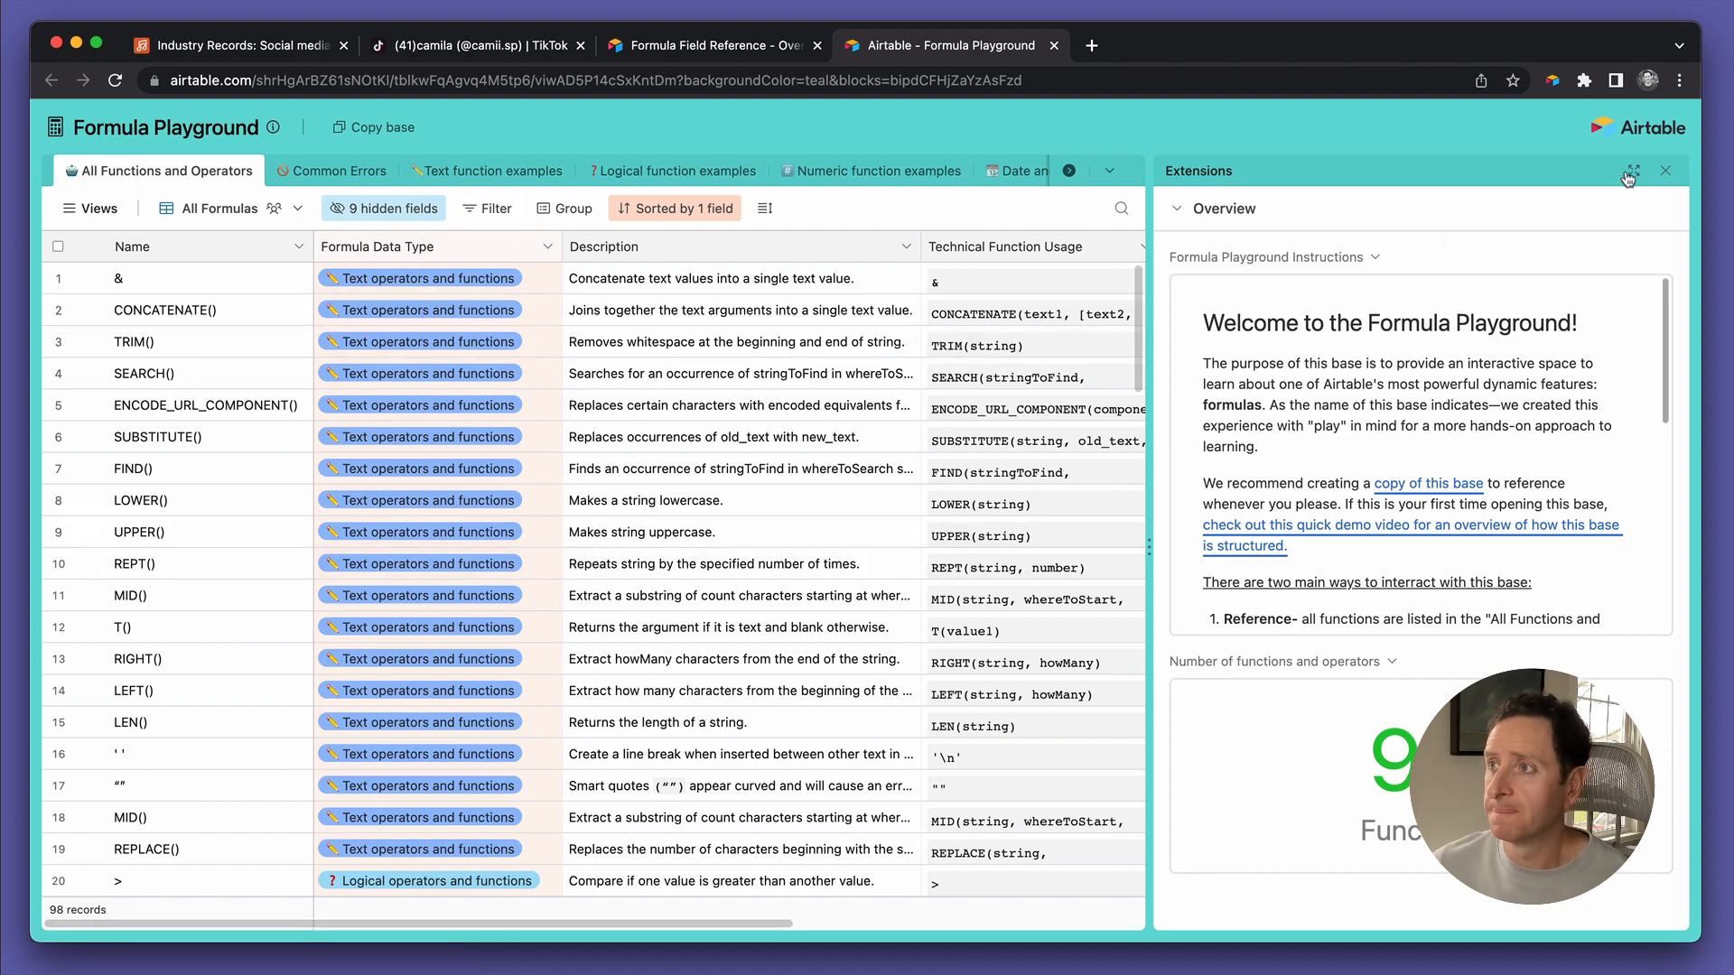
# Close the Extensions panel to widen the Formula Playground grid
pyautogui.click(1663, 173)
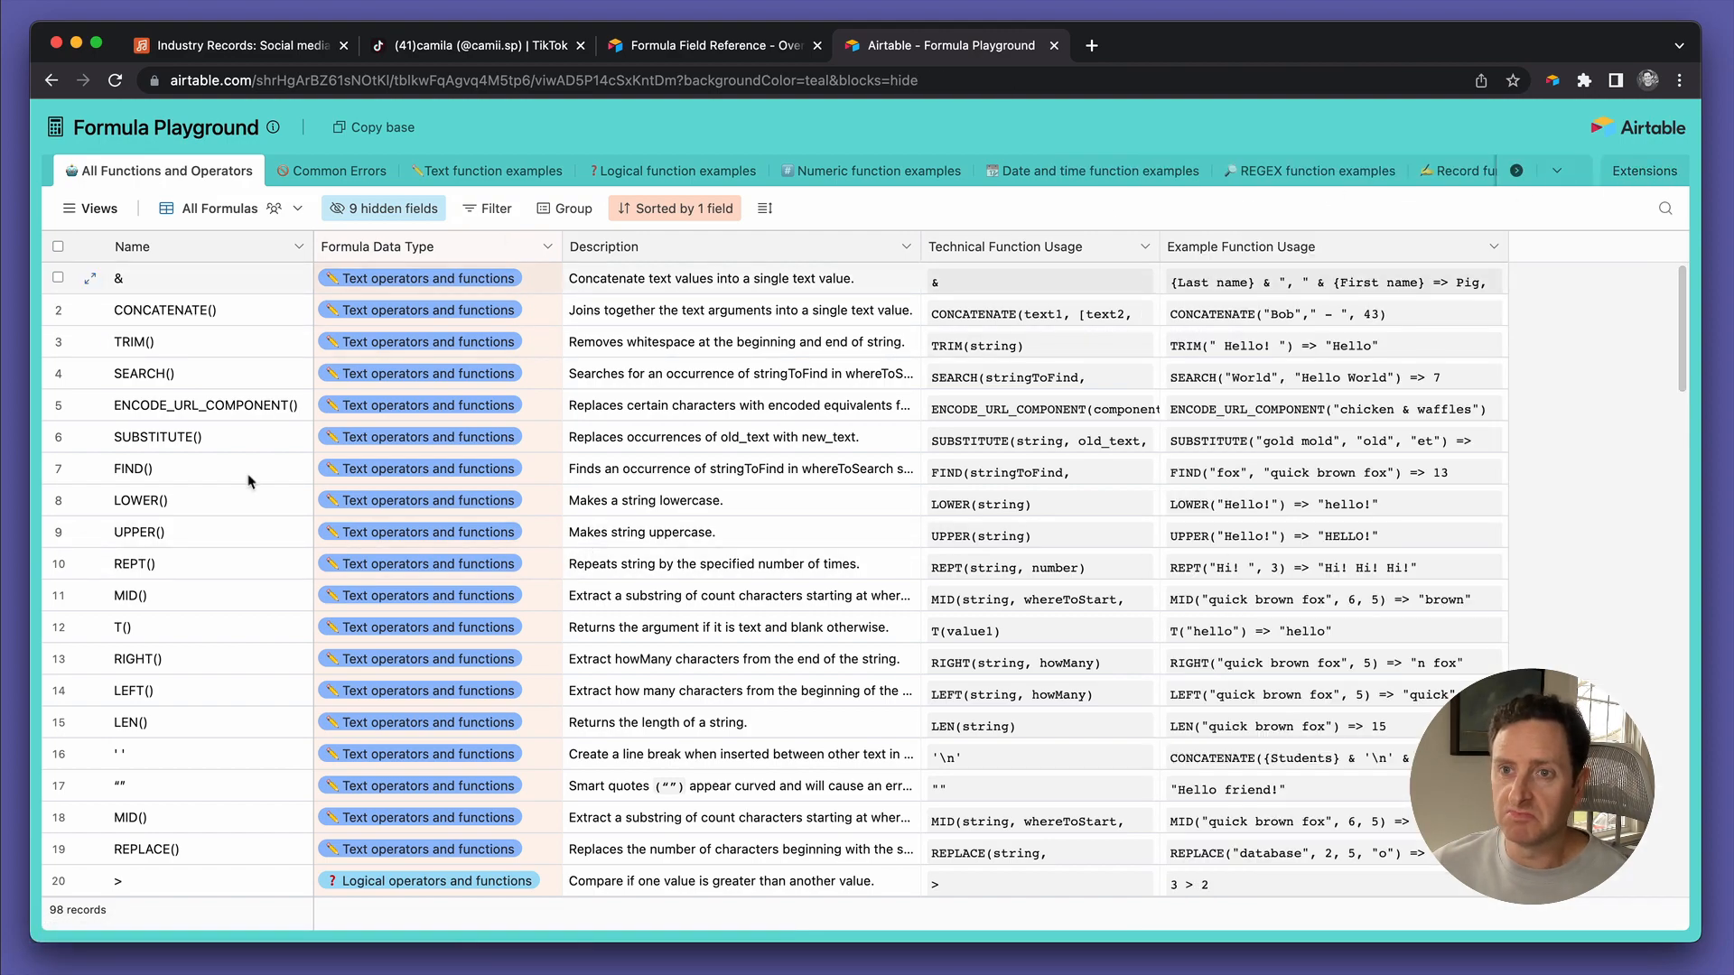
pyautogui.scroll(-3, 246, 490)
pyautogui.scroll(-20, 244, 490)
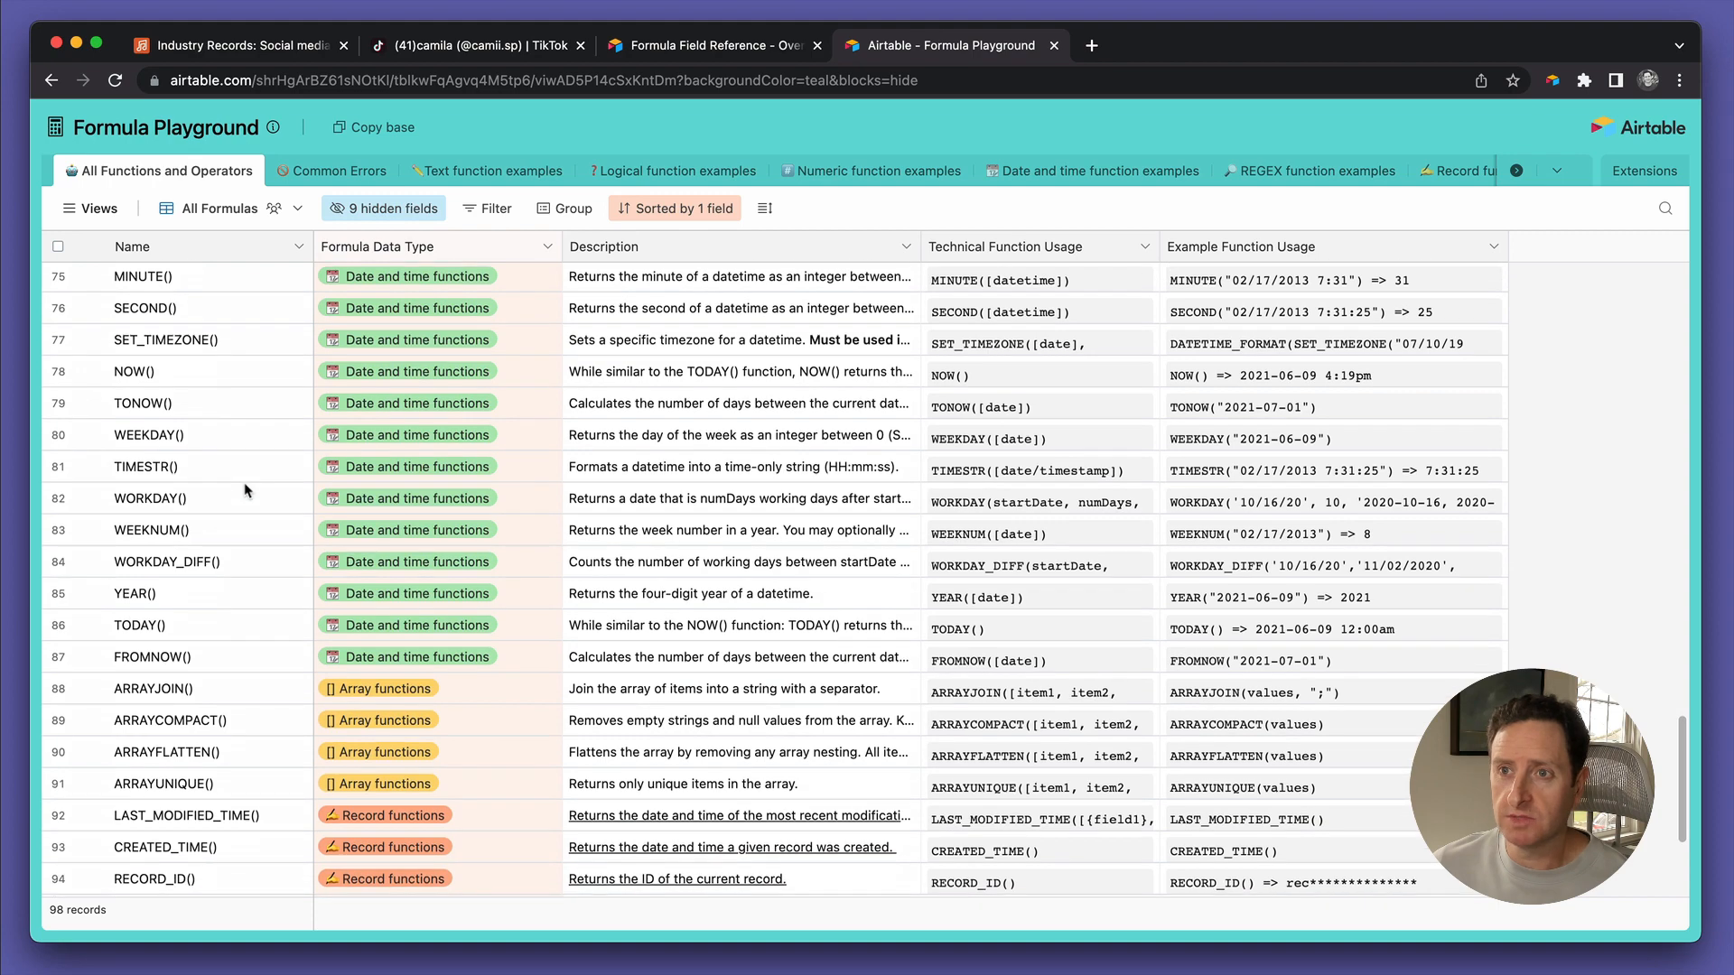
pyautogui.scroll(20, 244, 489)
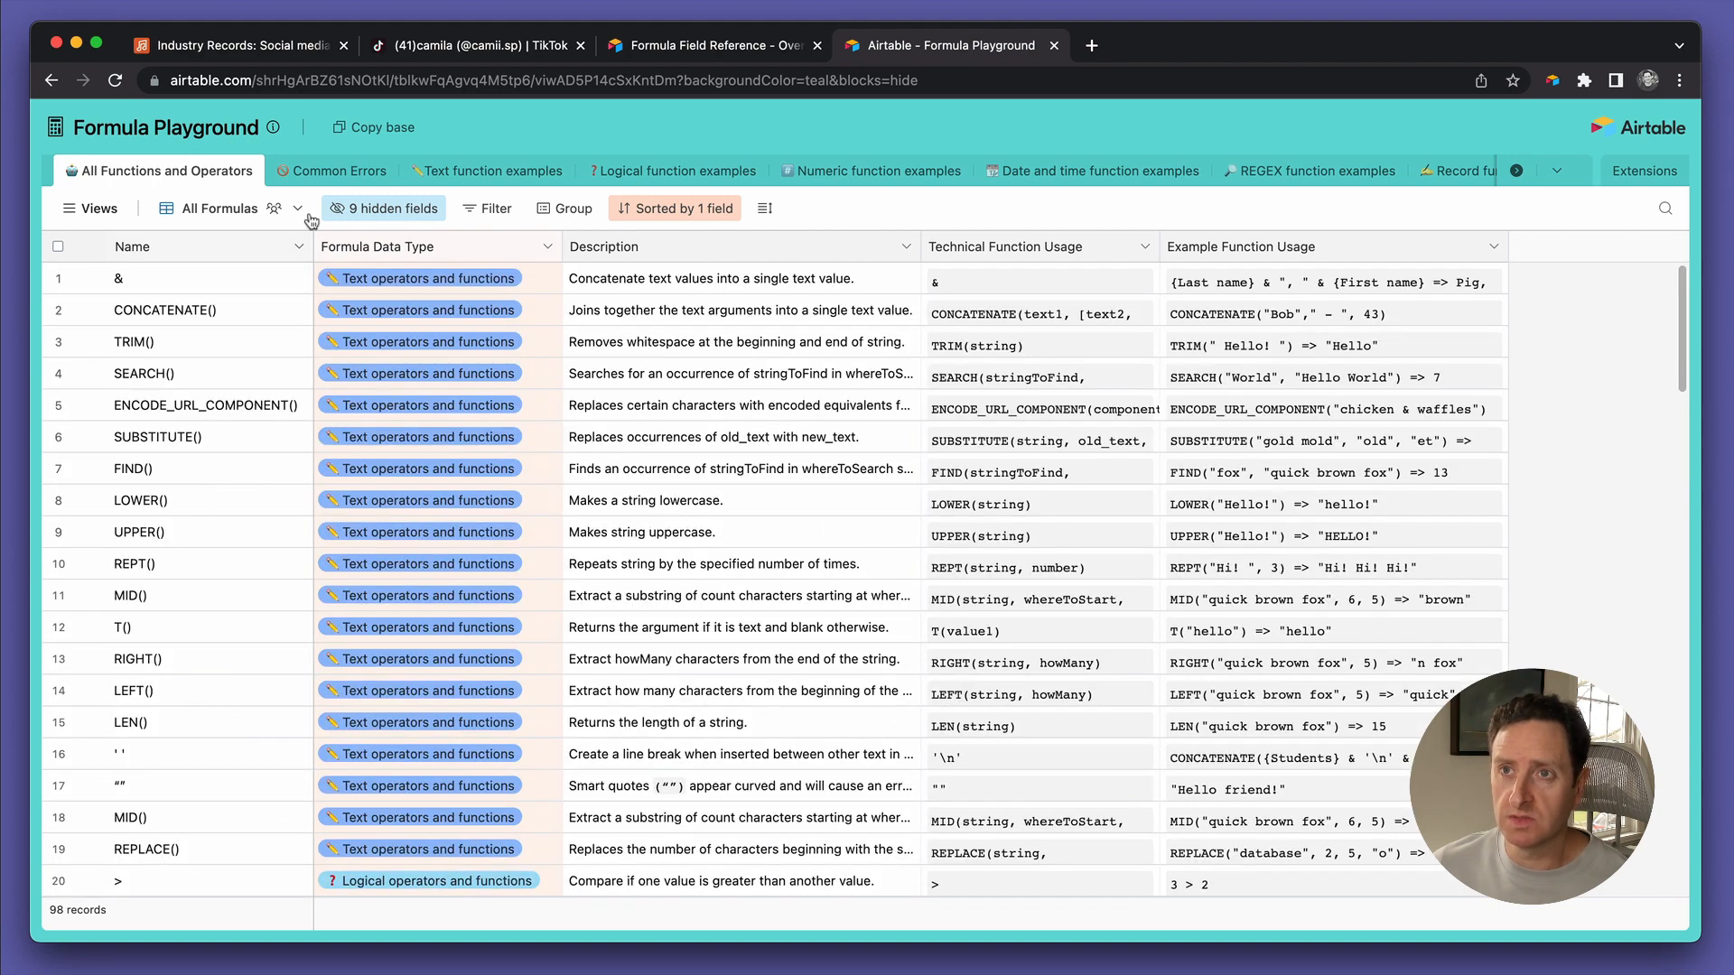
# Bring up the Text function examples table with its 18 functions and TRIM, LOWER, UPPER results
pyautogui.click(332, 174)
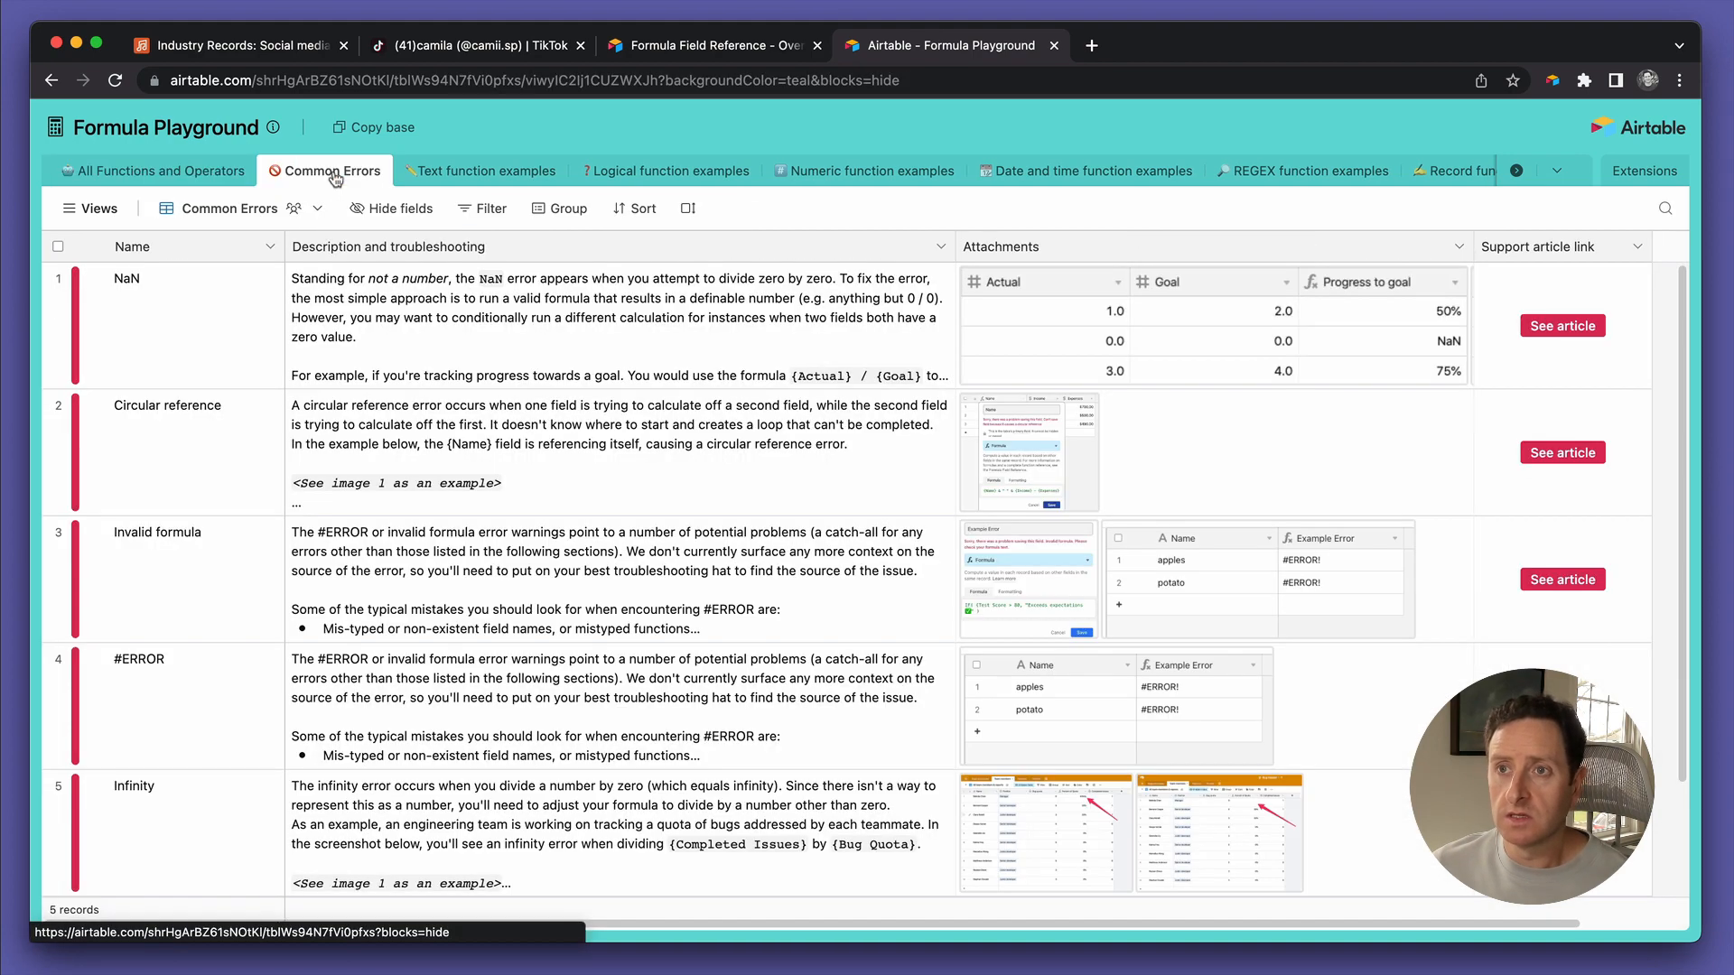
pyautogui.click(469, 177)
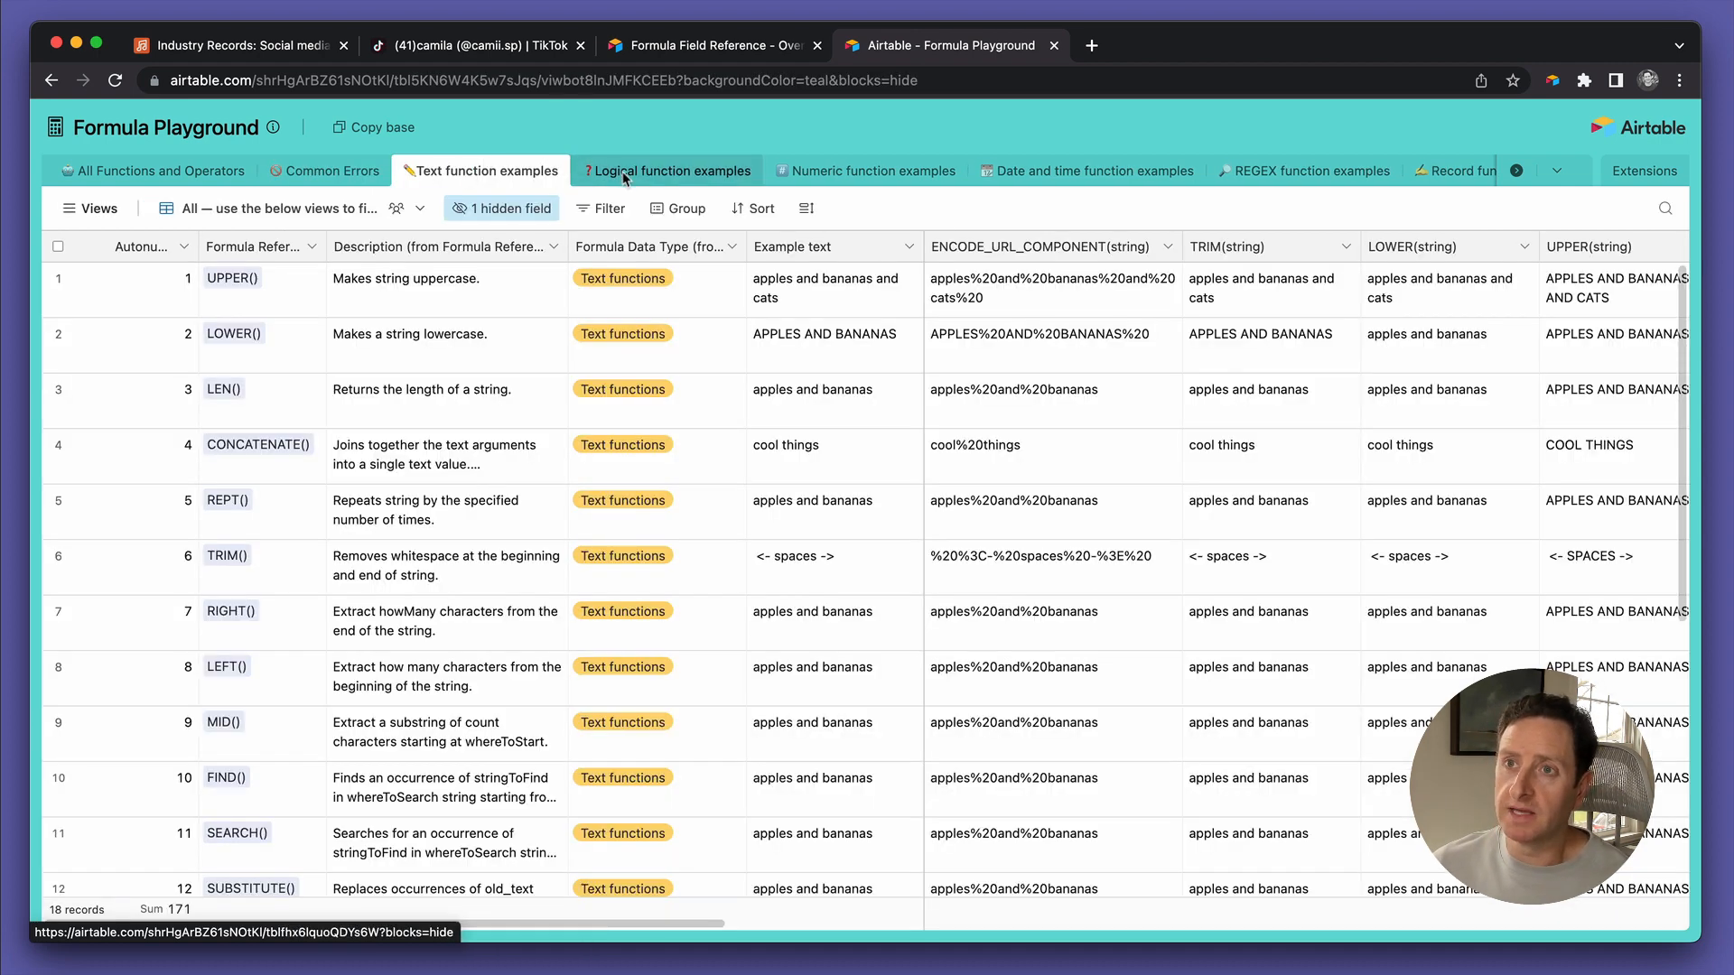
pyautogui.hscroll(3, 638, 177)
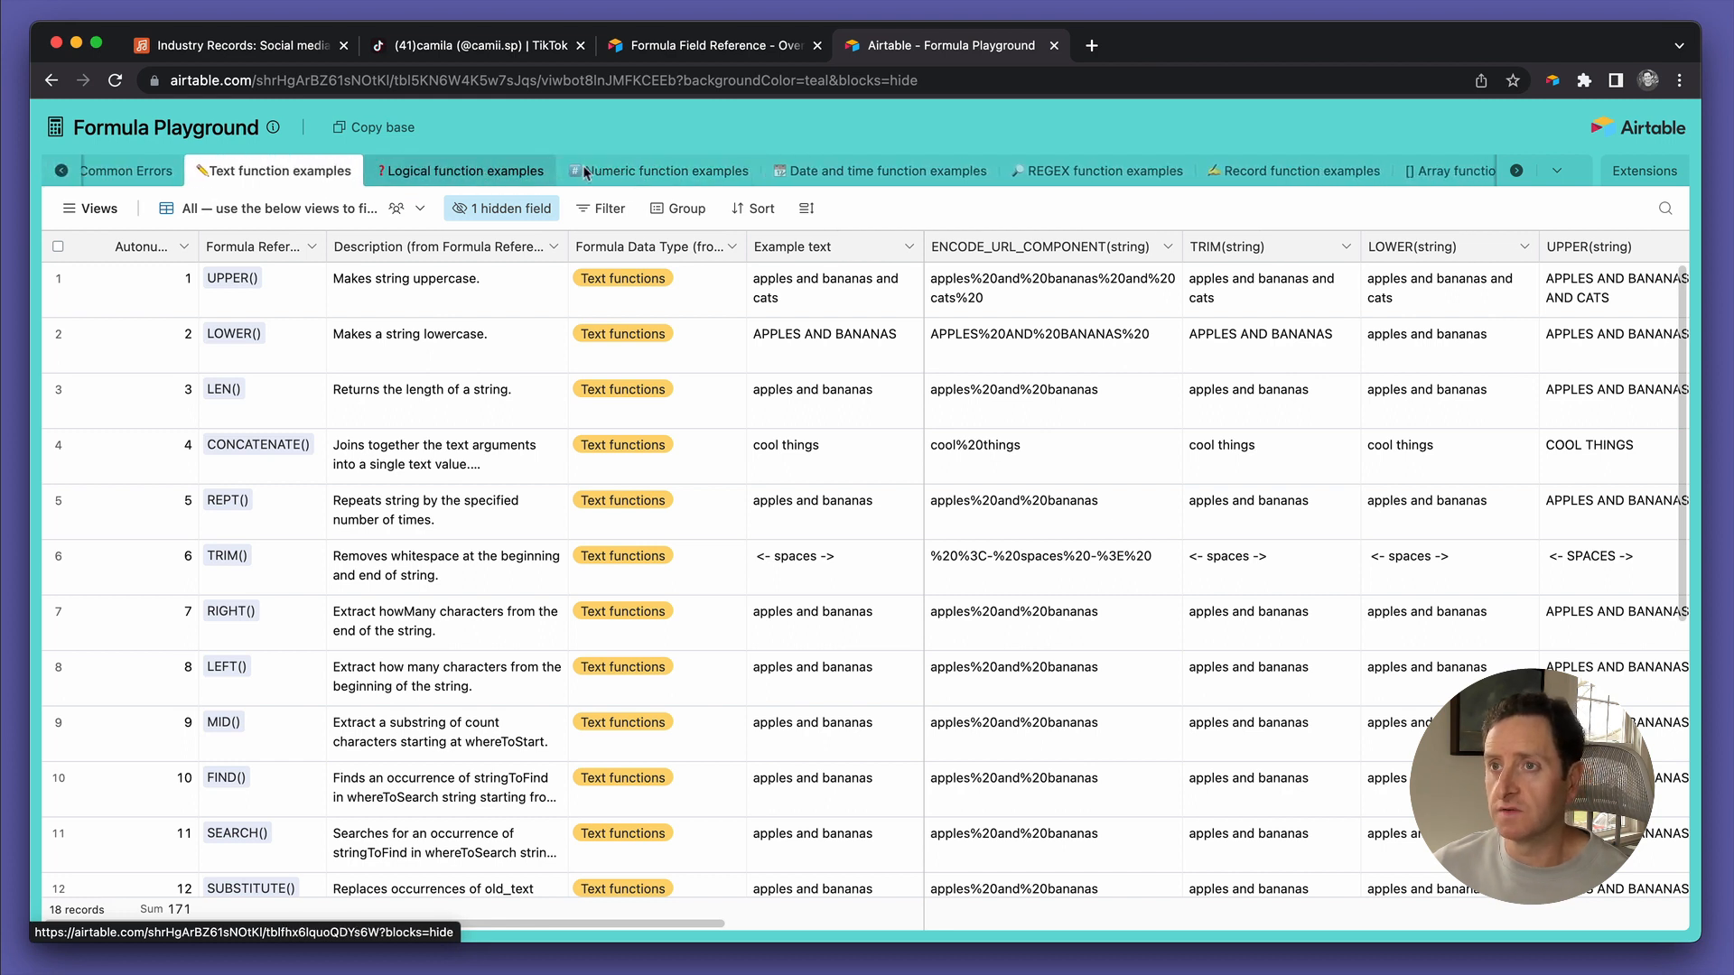
pyautogui.hscroll(1, 673, 176)
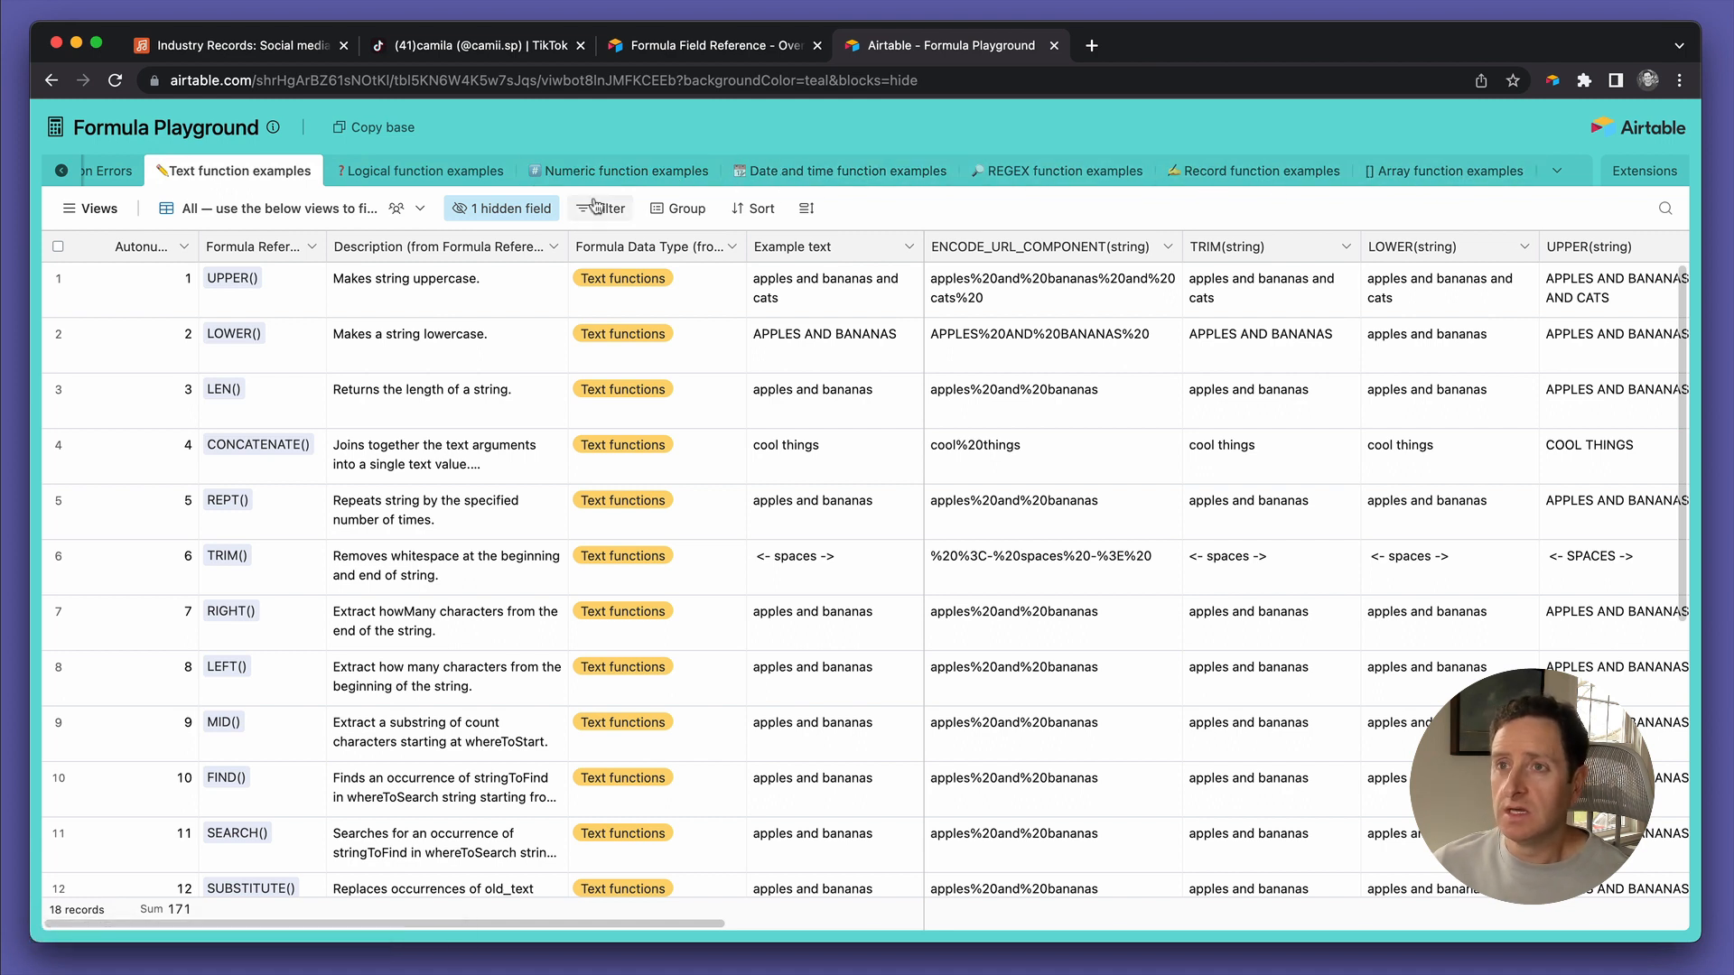
pyautogui.hscroll(-3, 603, 166)
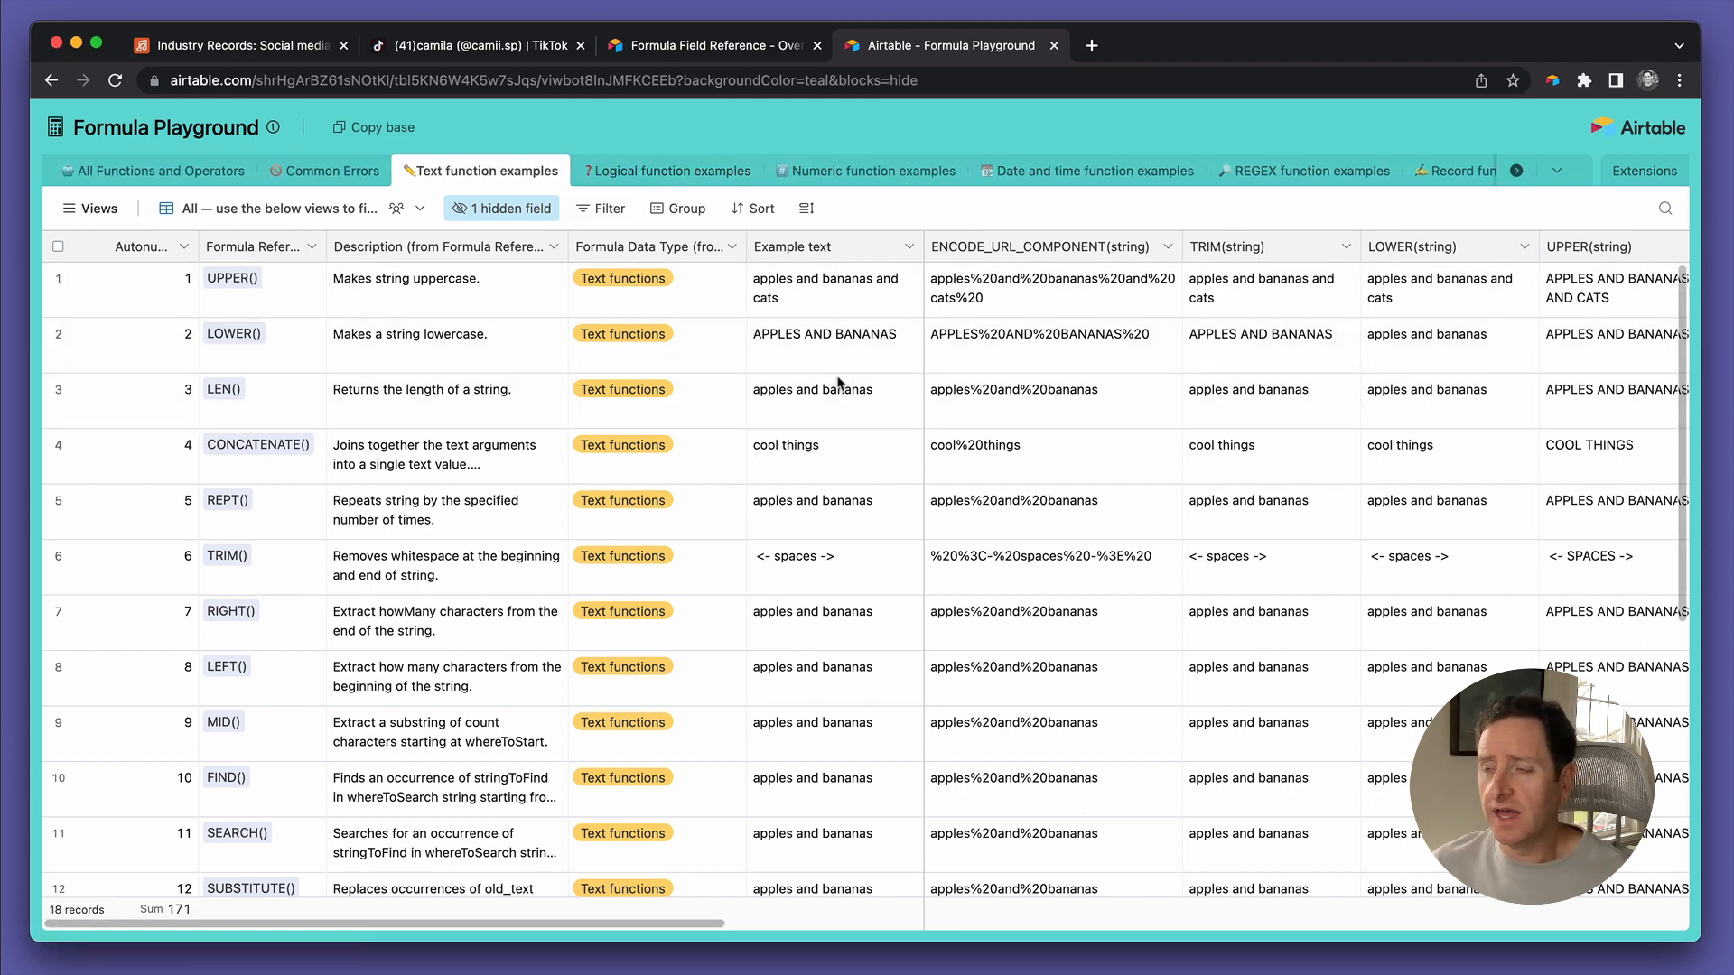
pyautogui.scroll(-3, 839, 382)
pyautogui.scroll(3, 839, 382)
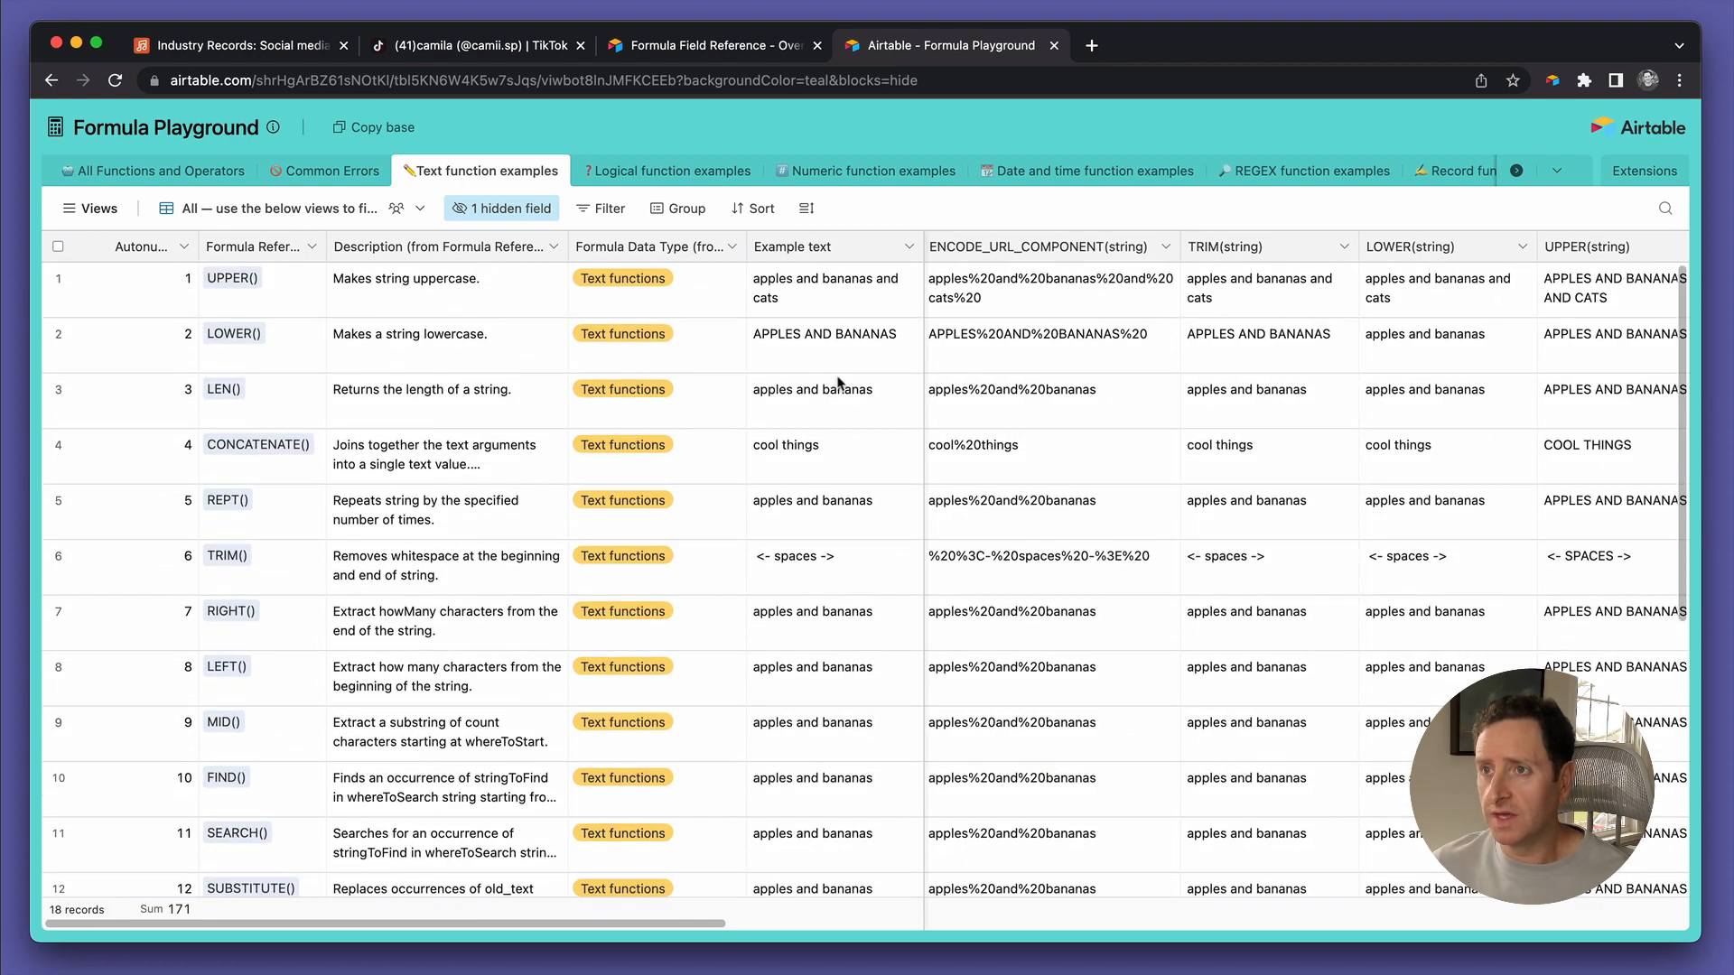